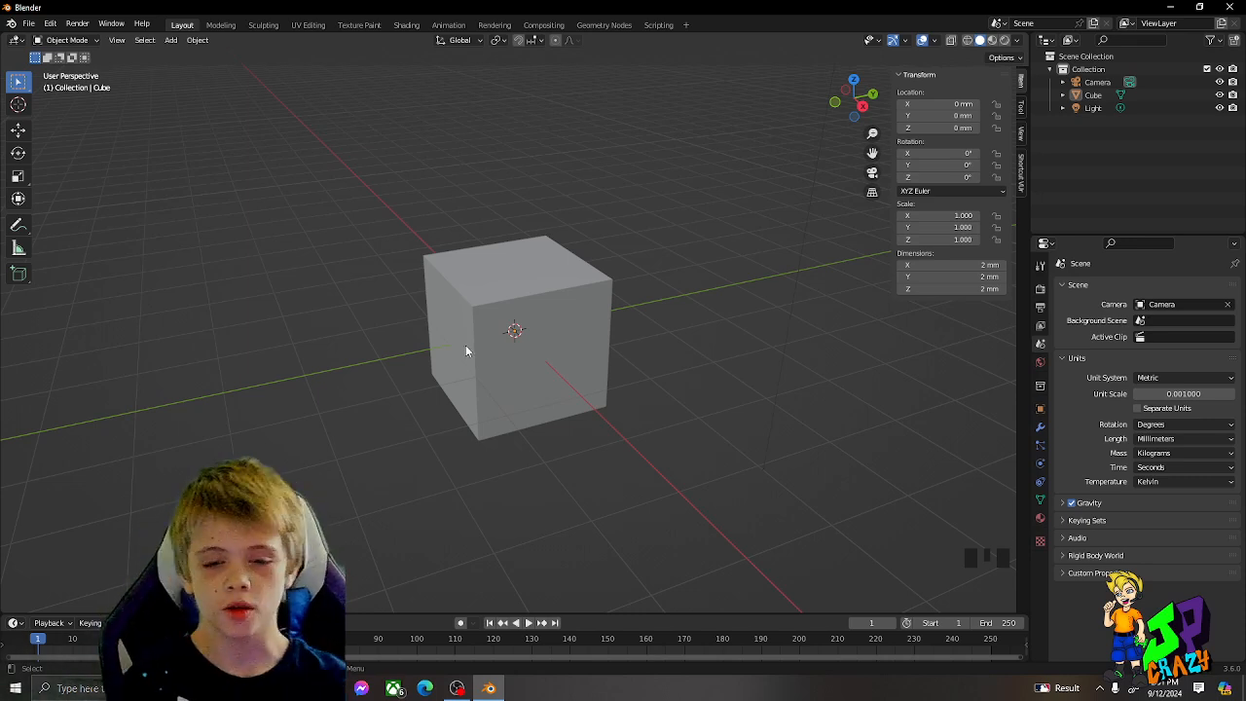
left_click(465, 346)
left_click(388, 329)
left_click(477, 294)
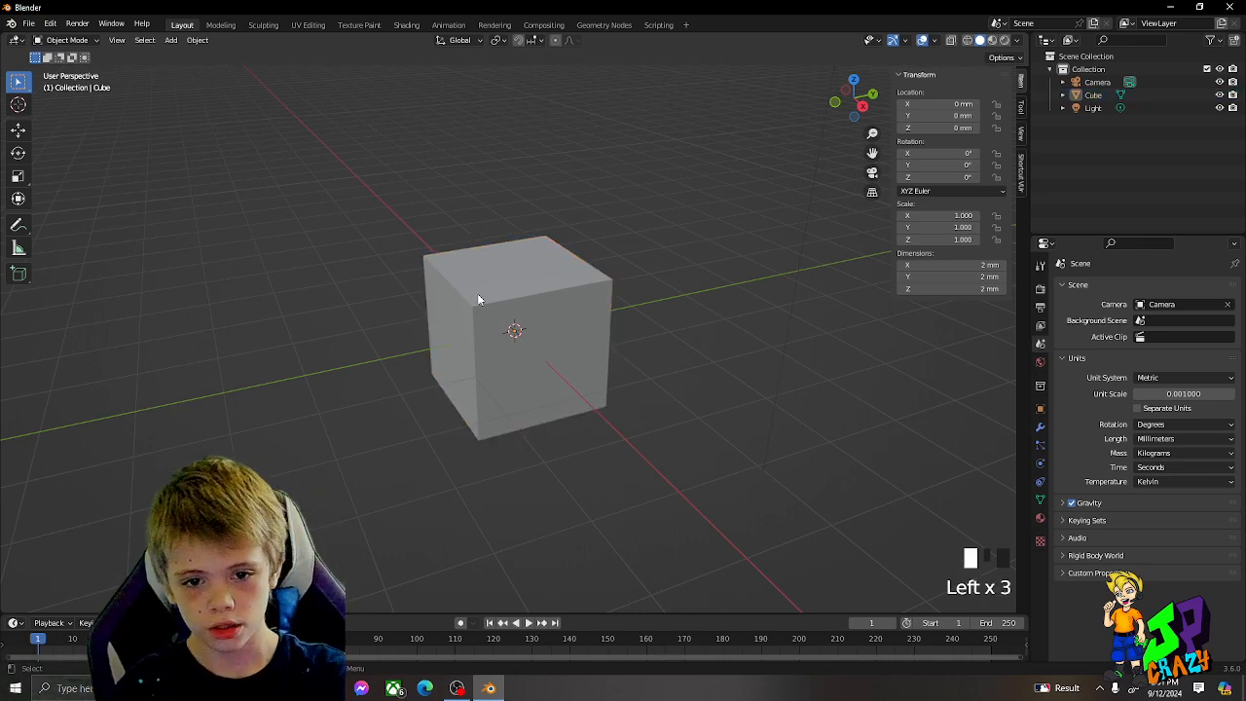
left_click(980, 570)
triple_click(980, 570)
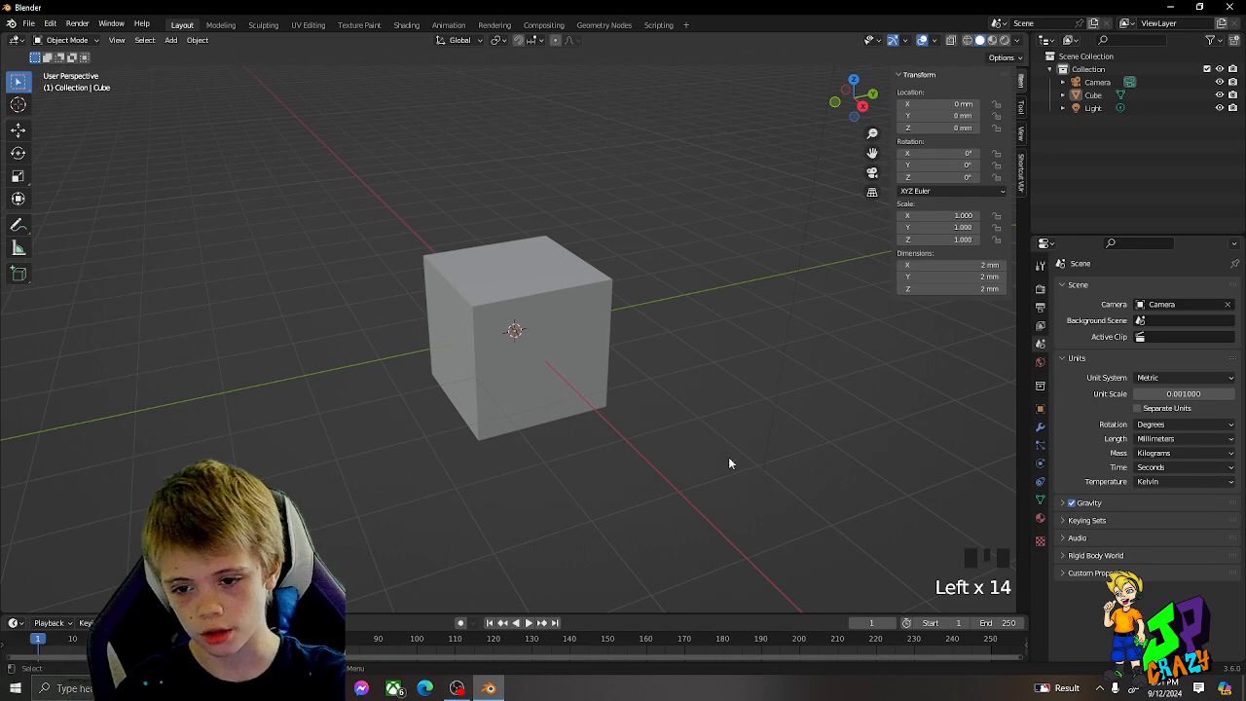
Shape the cube into a tall thin slab by scaling it to about 0.18 along X and about 2.16 along Z
left_click(494, 348)
middle_click_drag(500, 352, 756, 396)
key("s")
key("x")
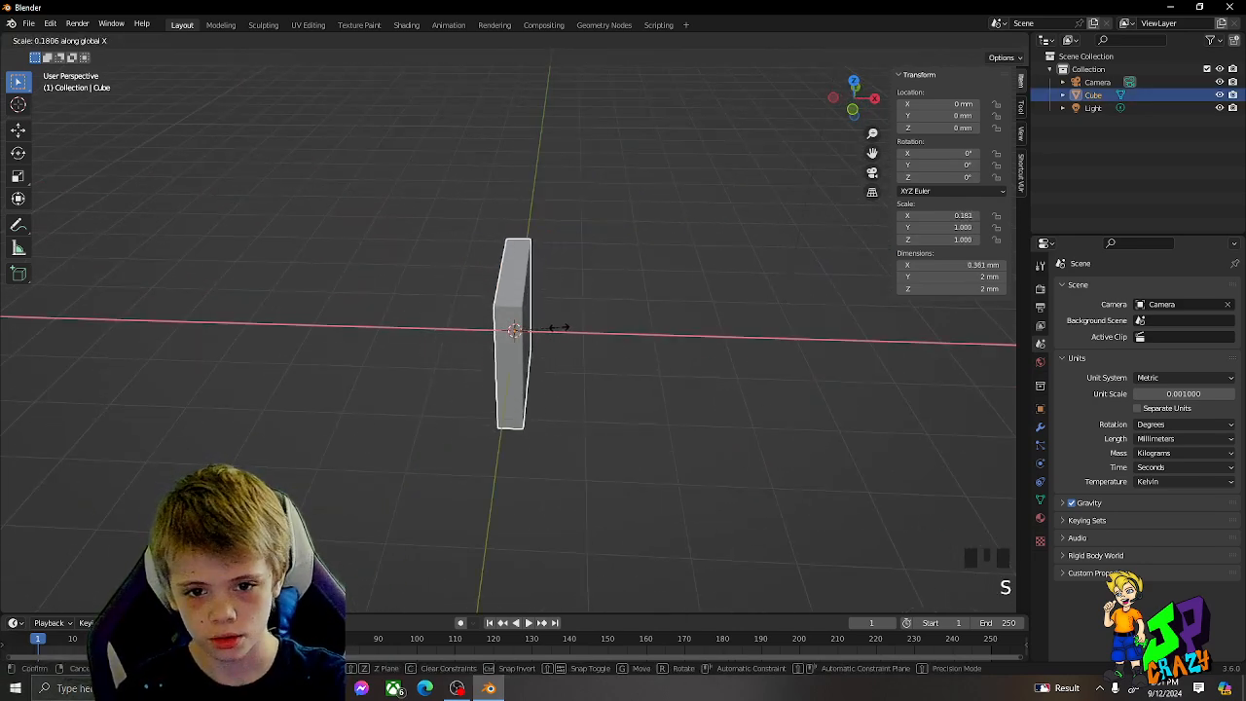
left_click(557, 328)
key("s")
key("z")
left_click(591, 389)
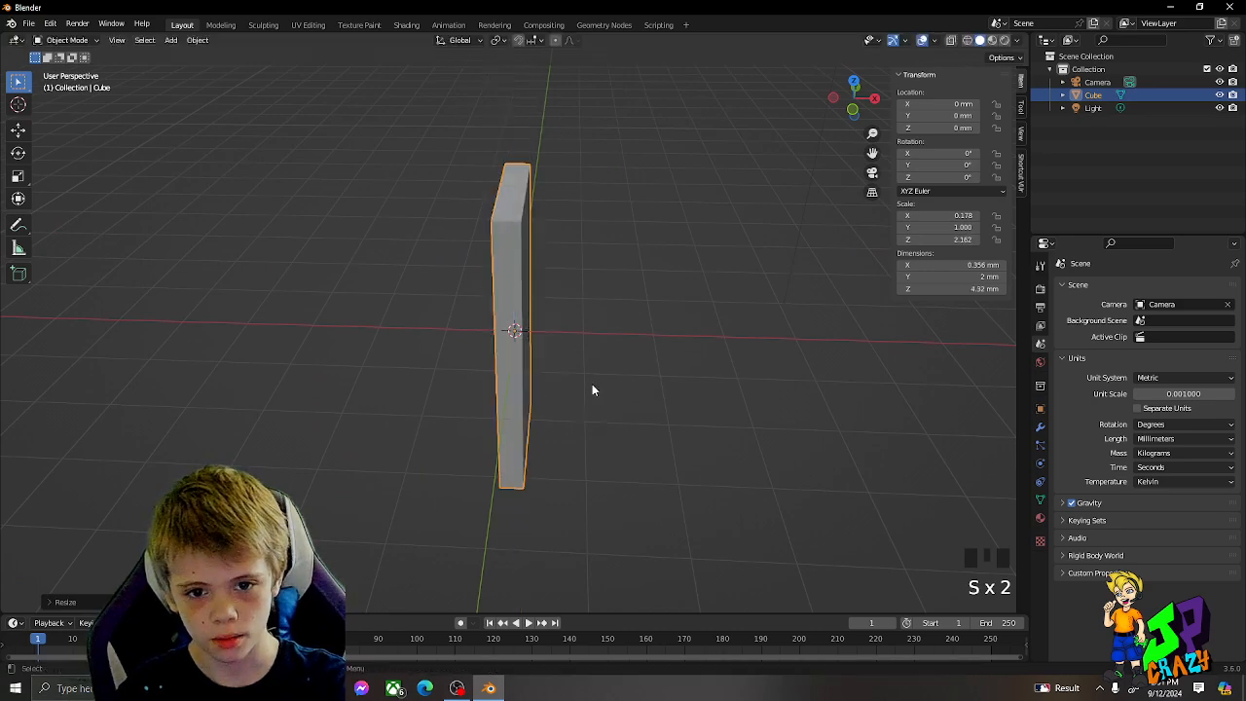
Widen the slab along Y to a scale of about 1.32
middle_click_drag(592, 389, 614, 401)
key("s")
key("y")
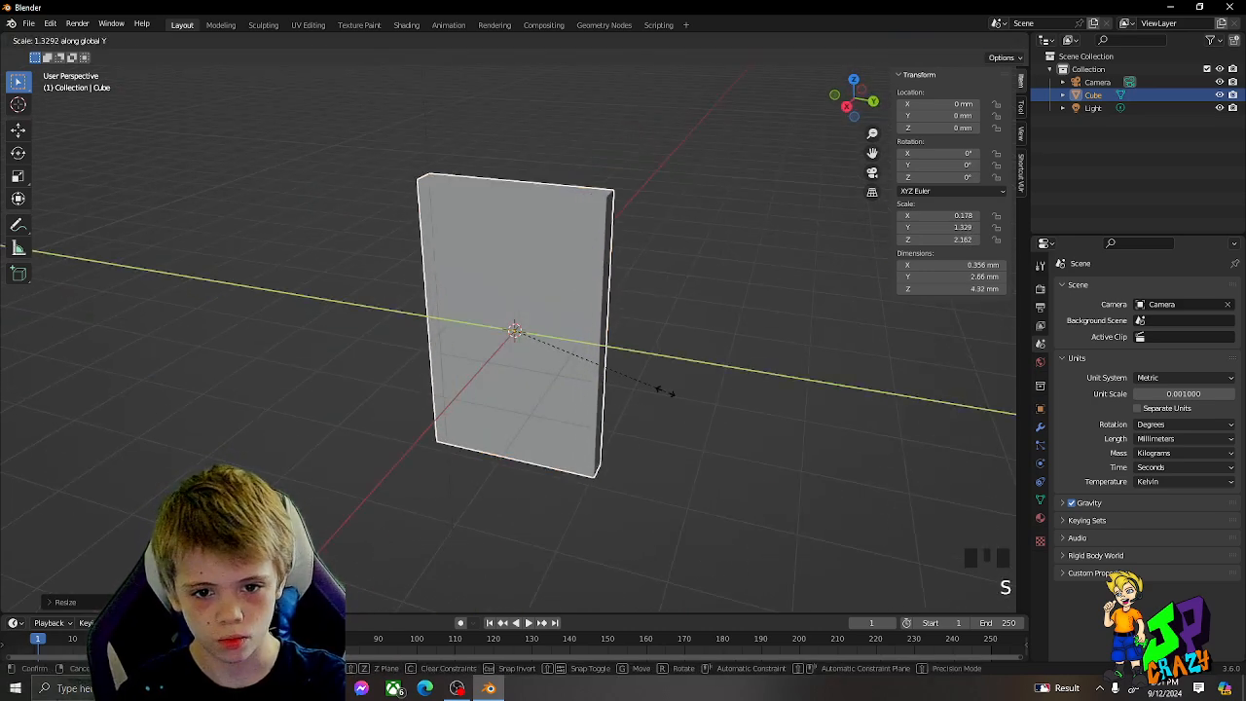
left_click(666, 394)
key("s")
key("z")
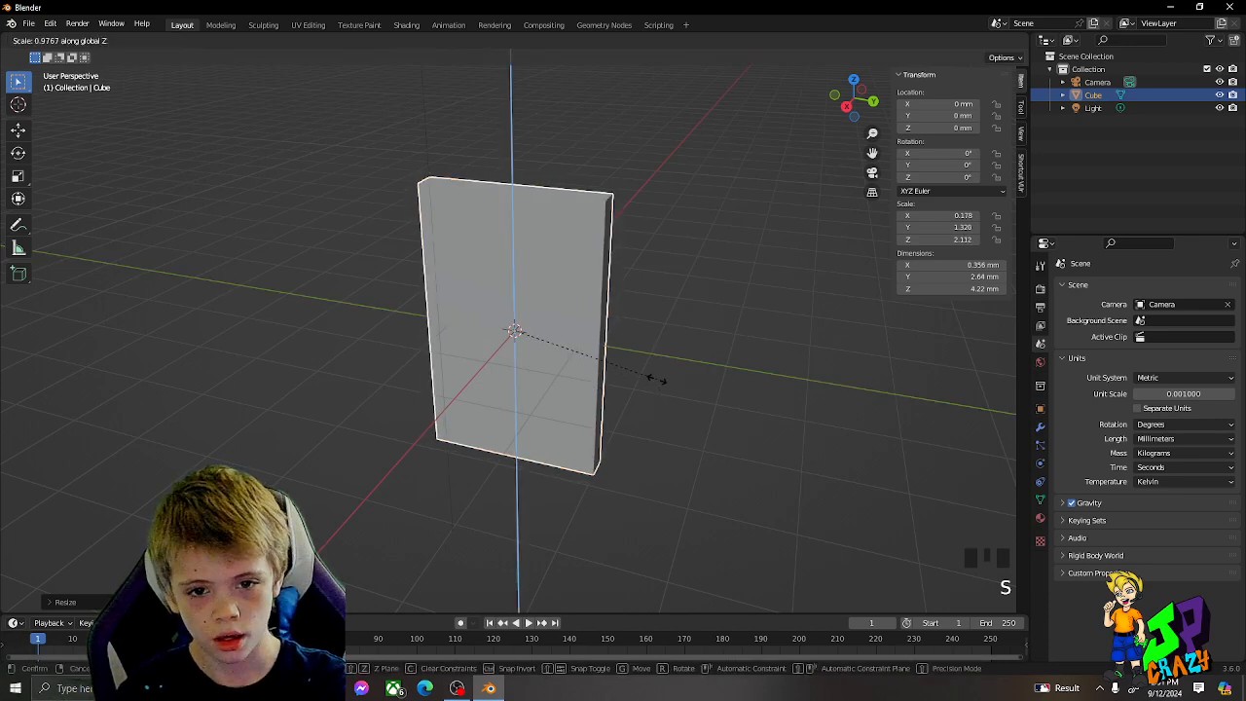
right_click(697, 323)
middle_click_drag(697, 323, 648, 320)
key("s")
key("z")
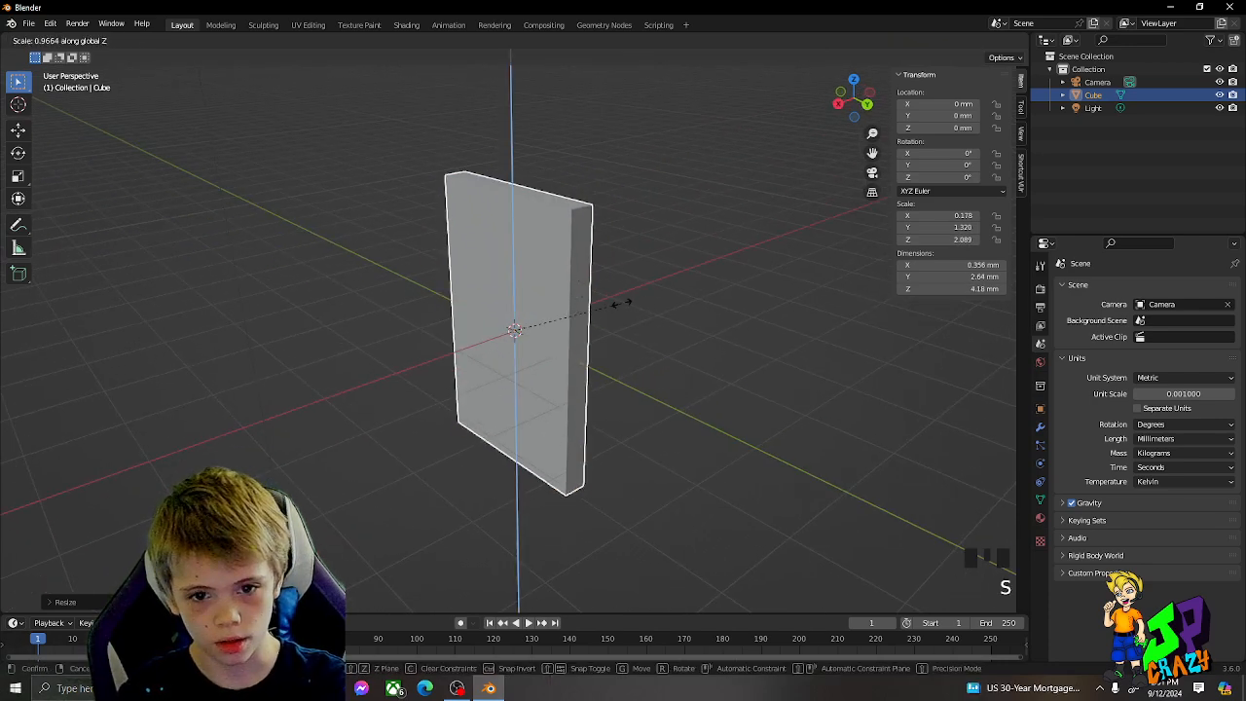
right_click(559, 206)
Thin the slab along X to a scale of about 0.134, making it about 0.27 mm thick
key("s")
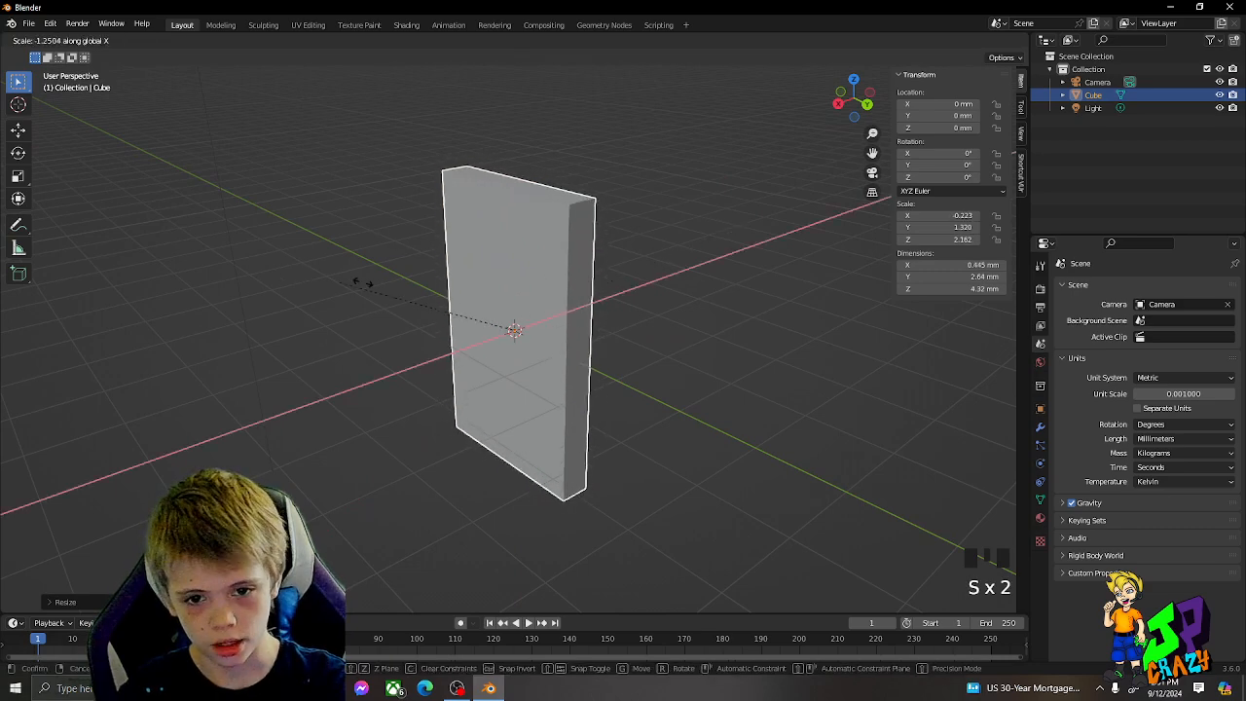
key("x")
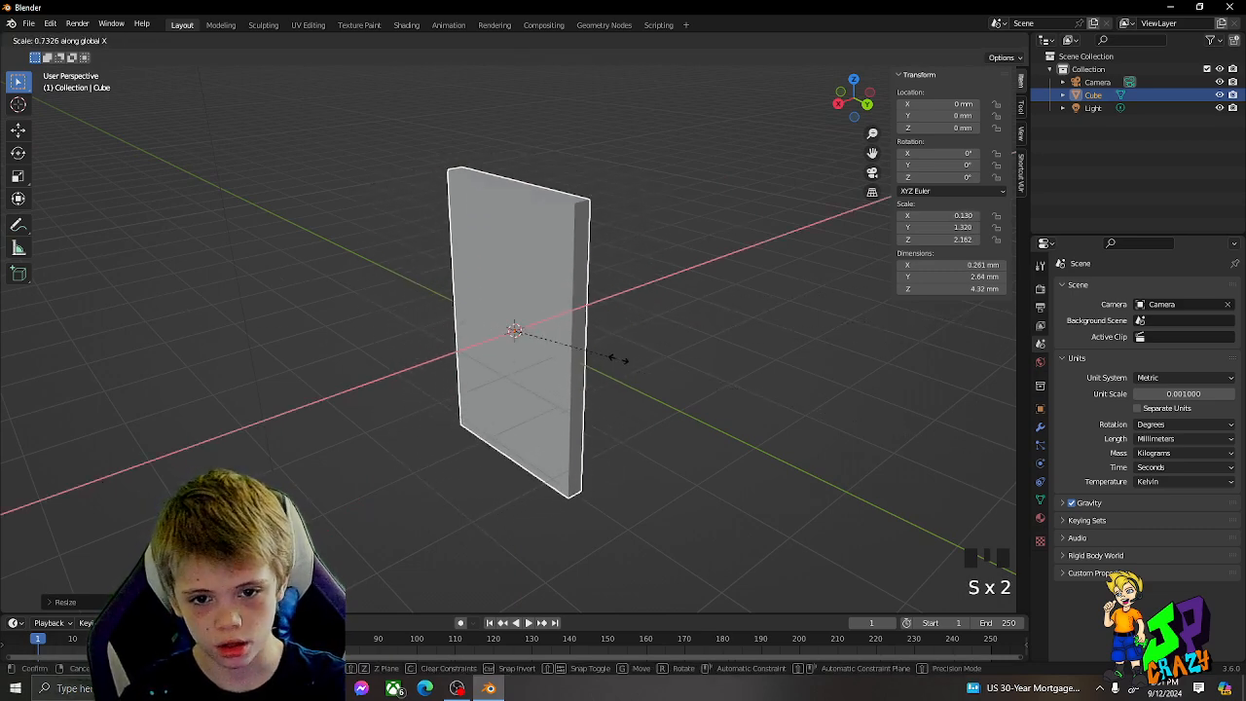
left_click(620, 358)
key("s")
key("y")
right_click(861, 467)
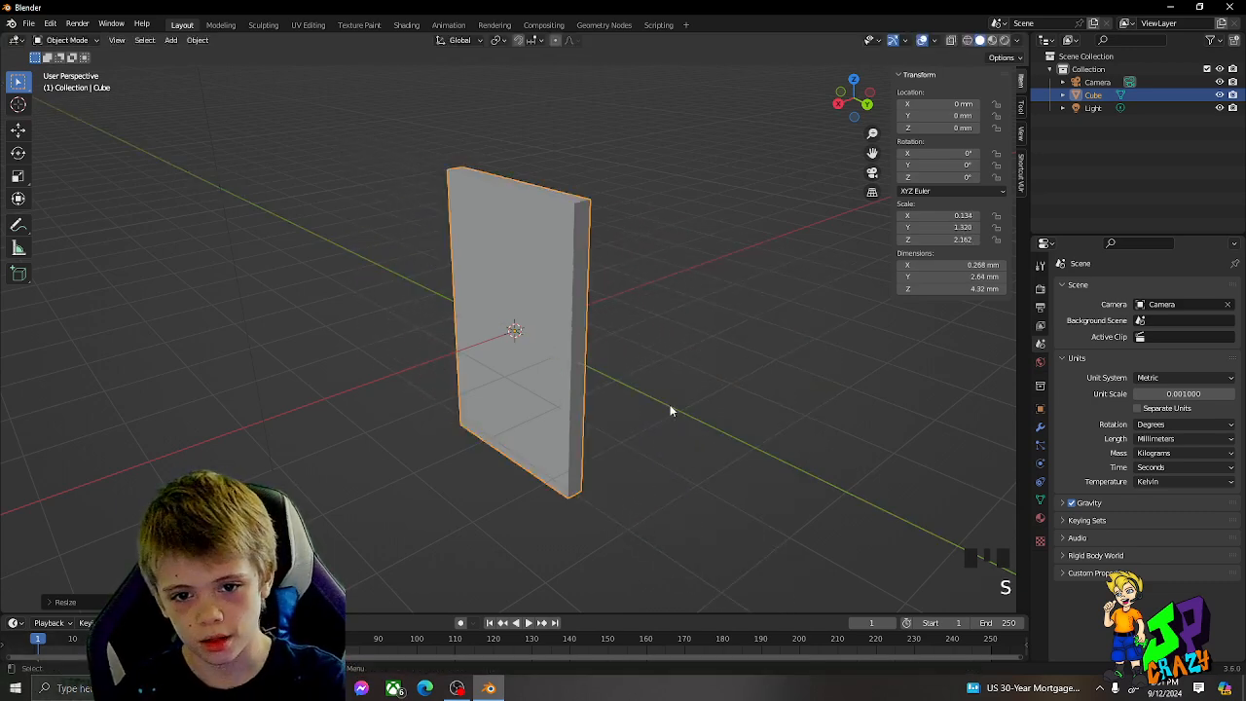
Move the slab along the X axis to about -3.2 mm
middle_click_drag(667, 412, 629, 409)
key("g")
key("x")
left_click(837, 361)
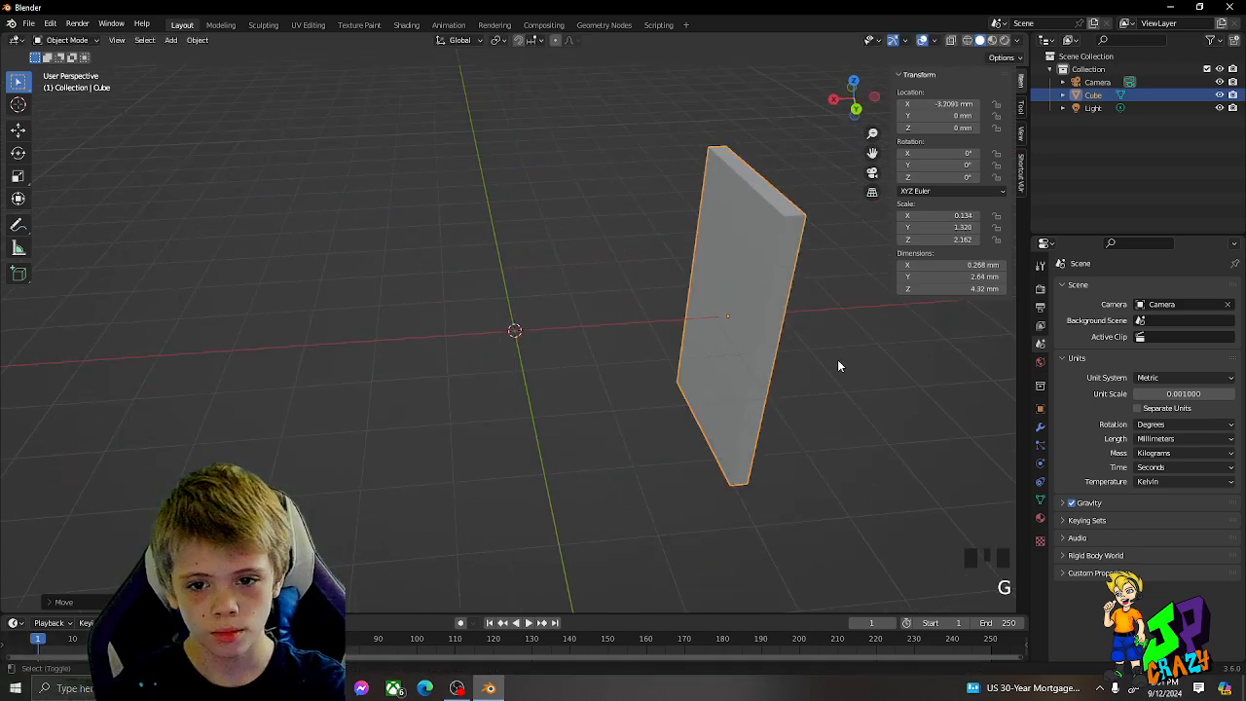
middle_click_drag(837, 361, 881, 388, "shift")
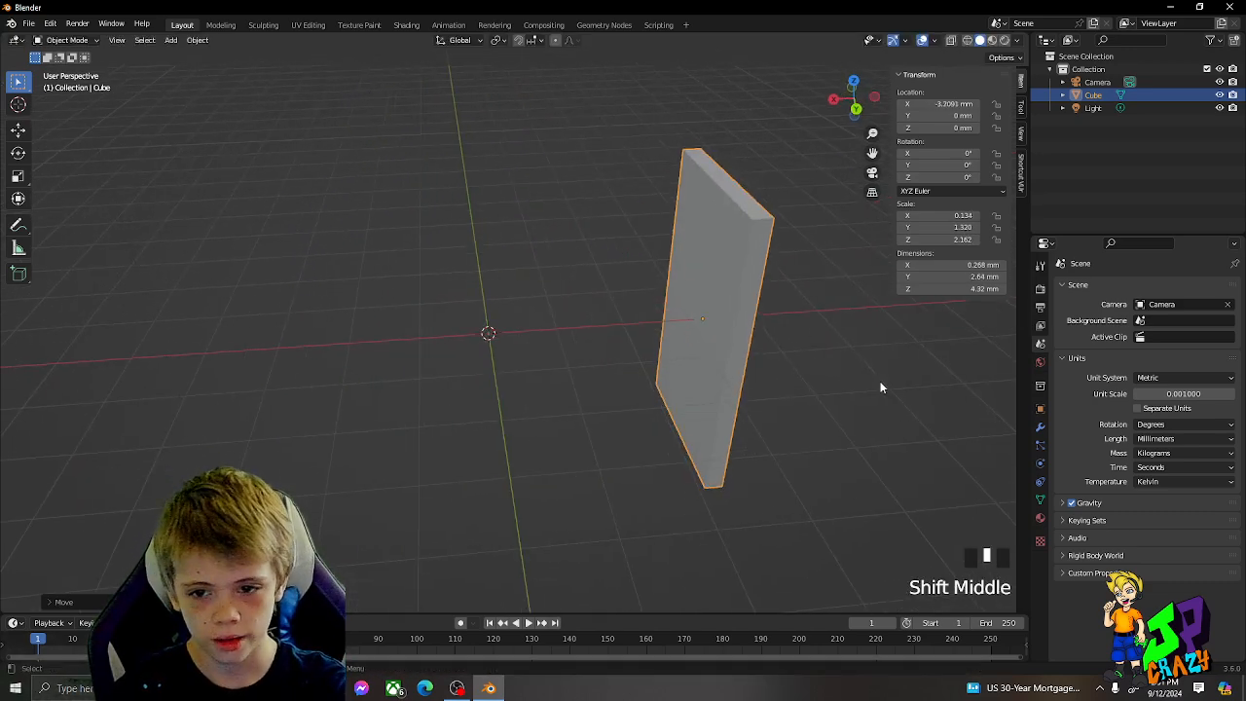
Display the viewport in rendered shading and set the render engine to Cycles with GPU Compute as the device
left_click(1040, 519)
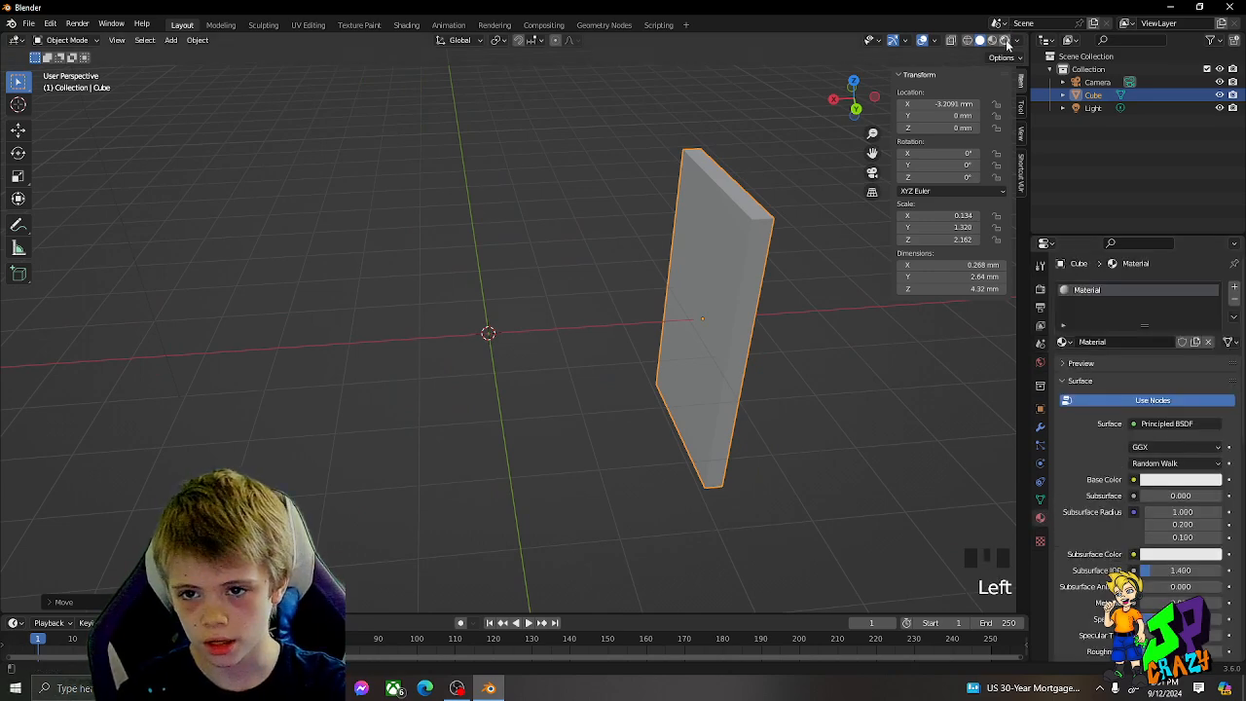
left_click(1006, 41)
left_click(1041, 290)
left_click(1187, 287)
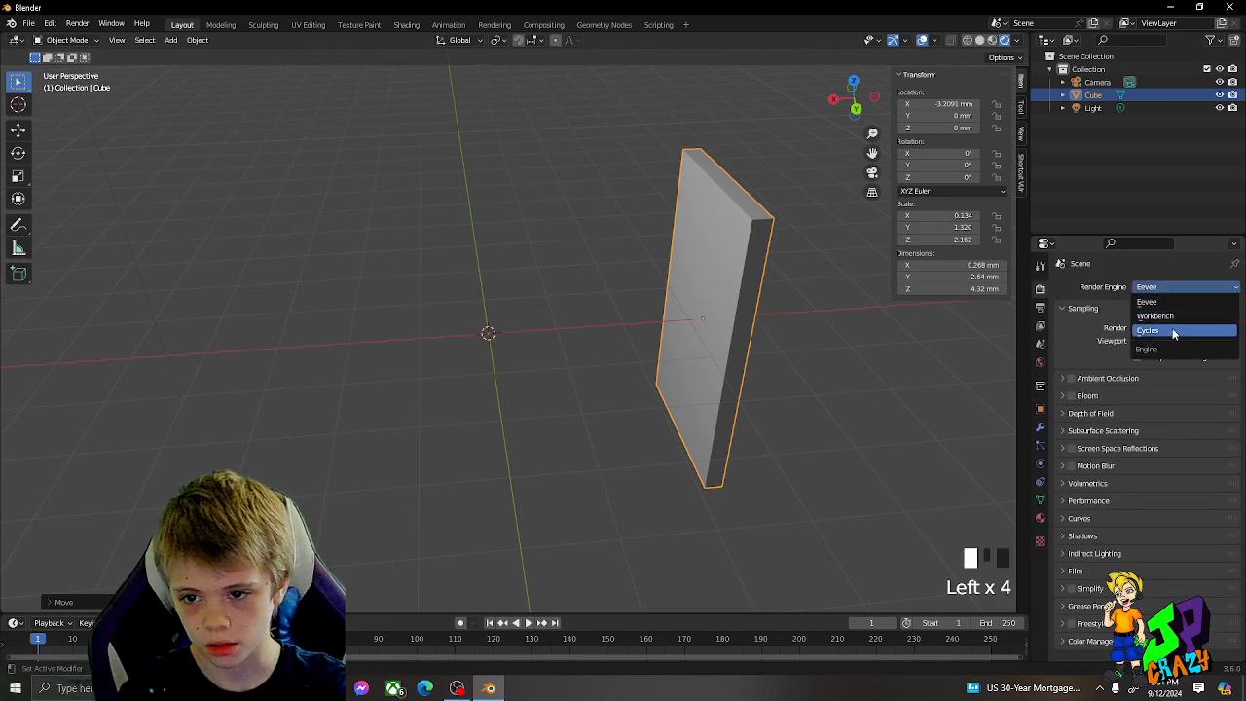
left_click(1148, 325)
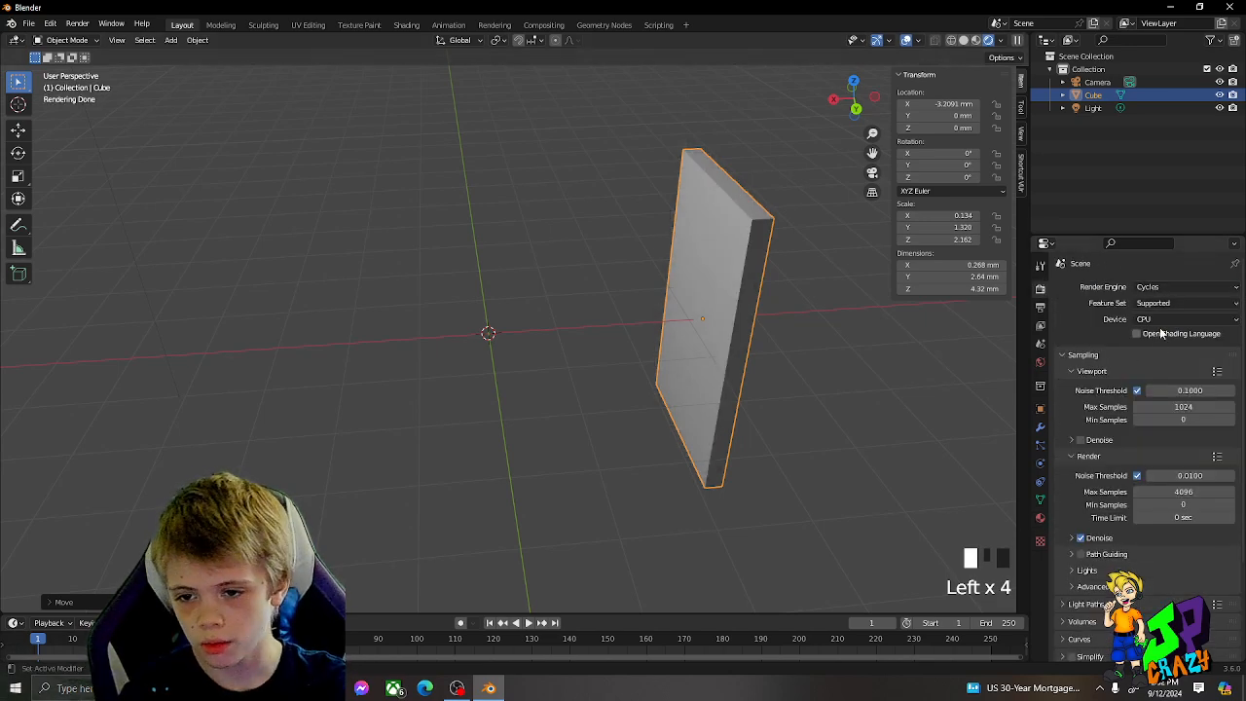
left_click_drag(1159, 319, 1158, 347)
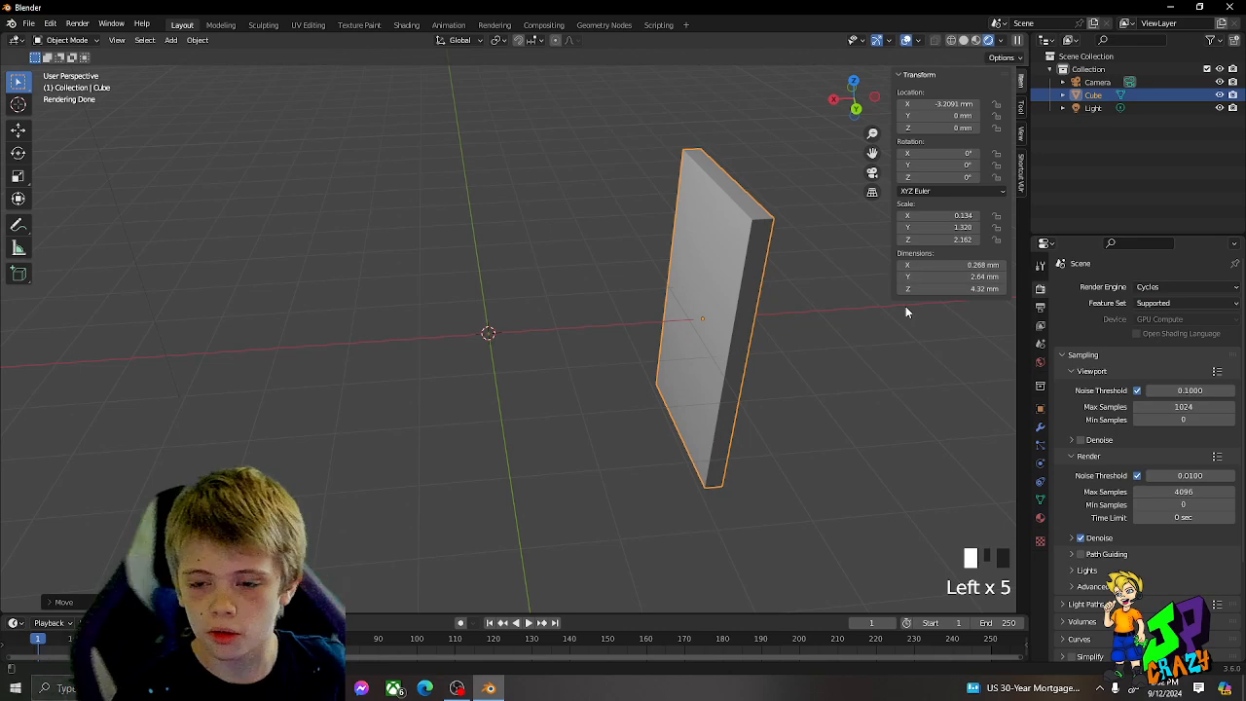
right_click(643, 341)
middle_click_drag(798, 318, 770, 378)
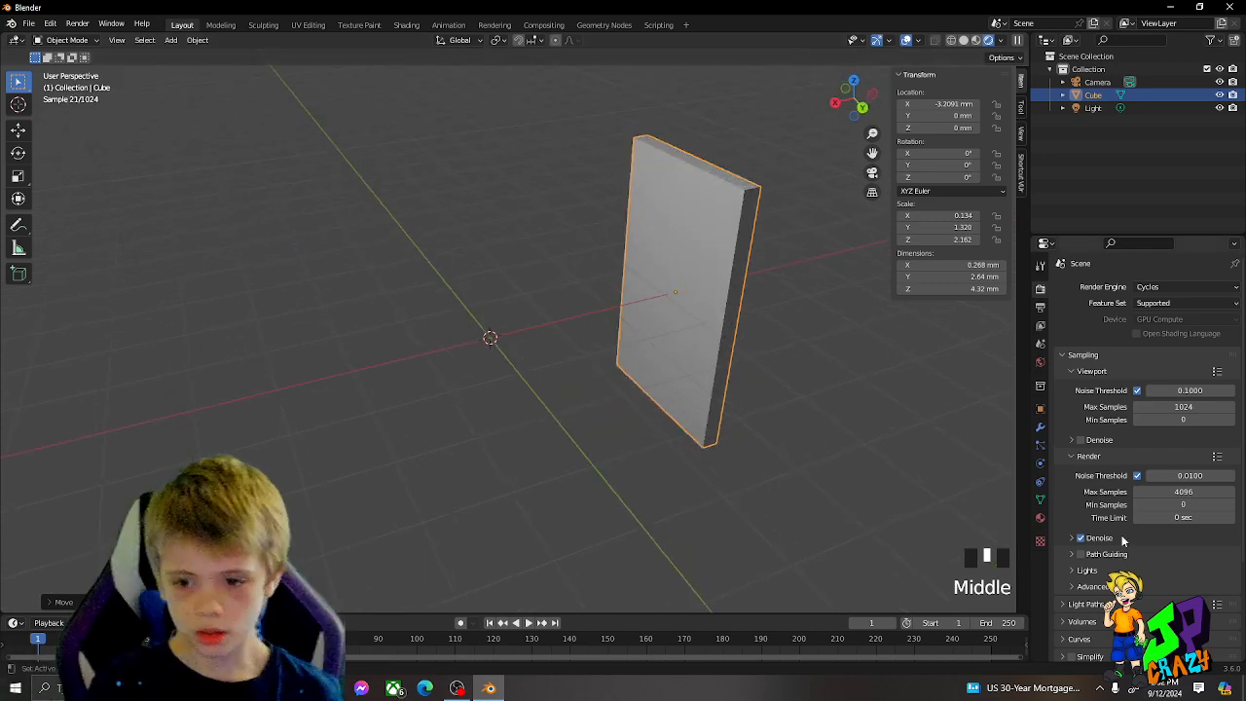
Raise the slab material's transmission to its maximum and set its roughness to 0
left_click(1041, 518)
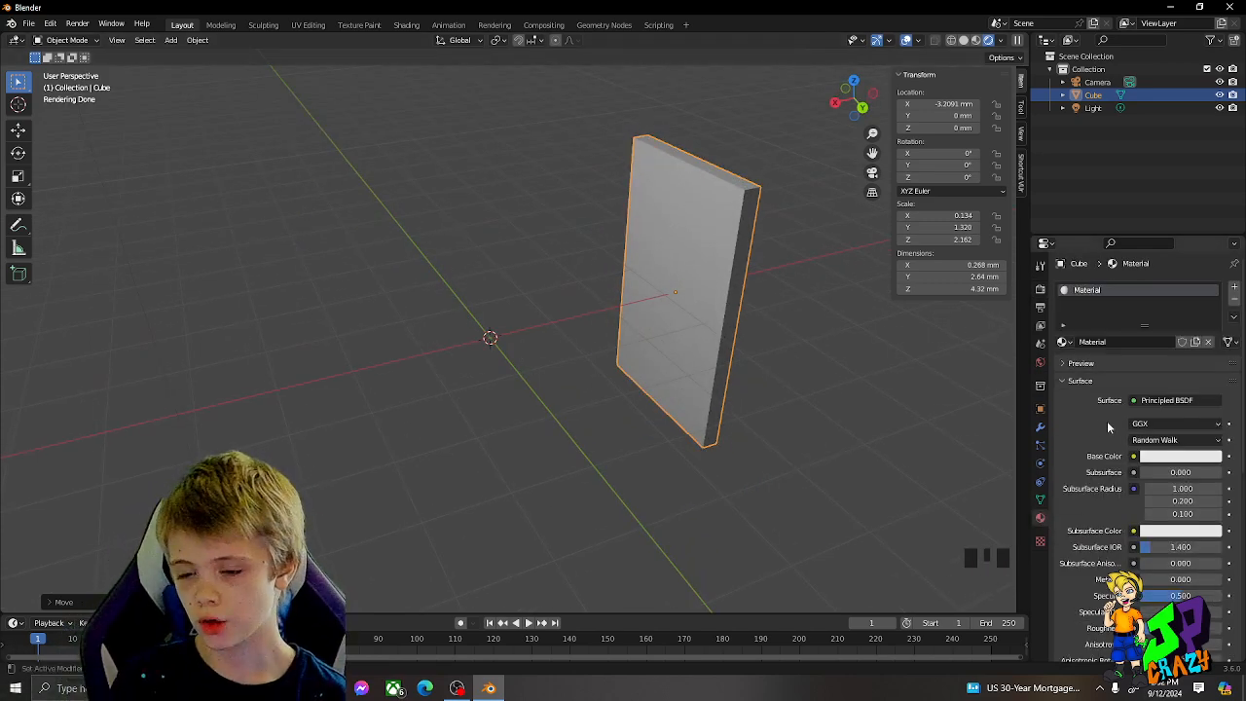
scroll(1160, 491, "down", 6)
left_click_drag(1157, 601, 1221, 601)
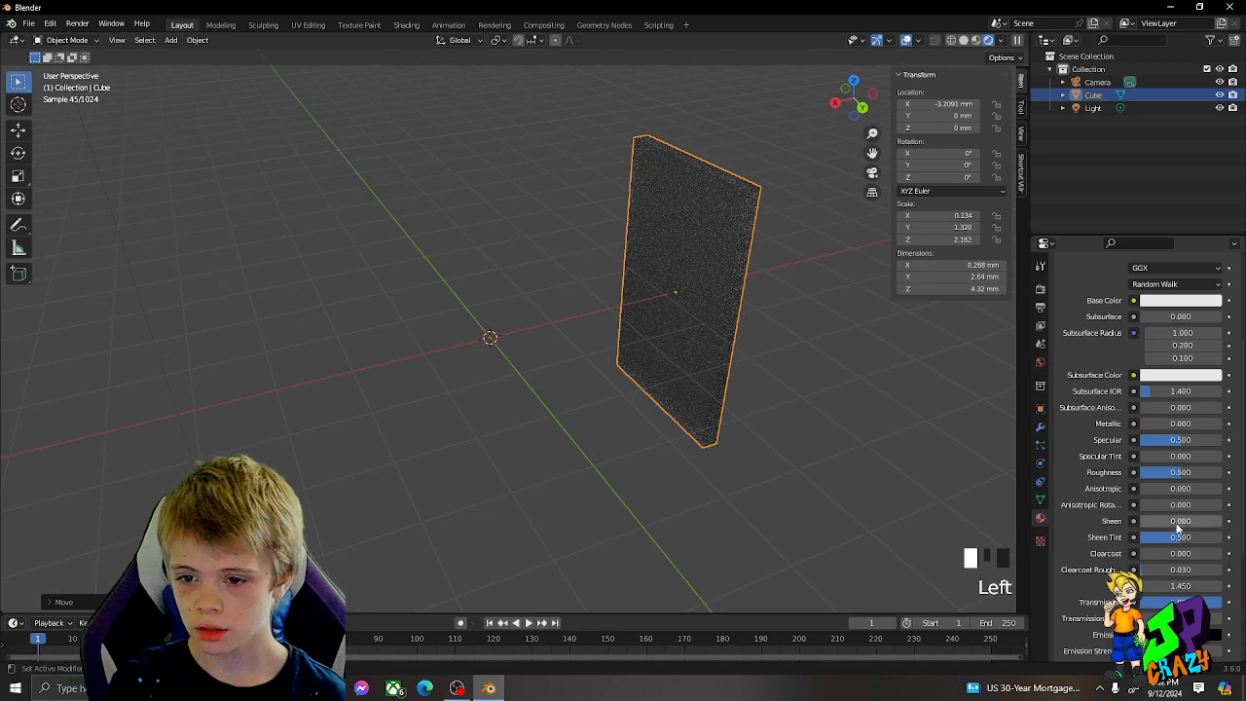
left_click_drag(1180, 473, 1137, 473)
scroll(771, 368, "up", 3)
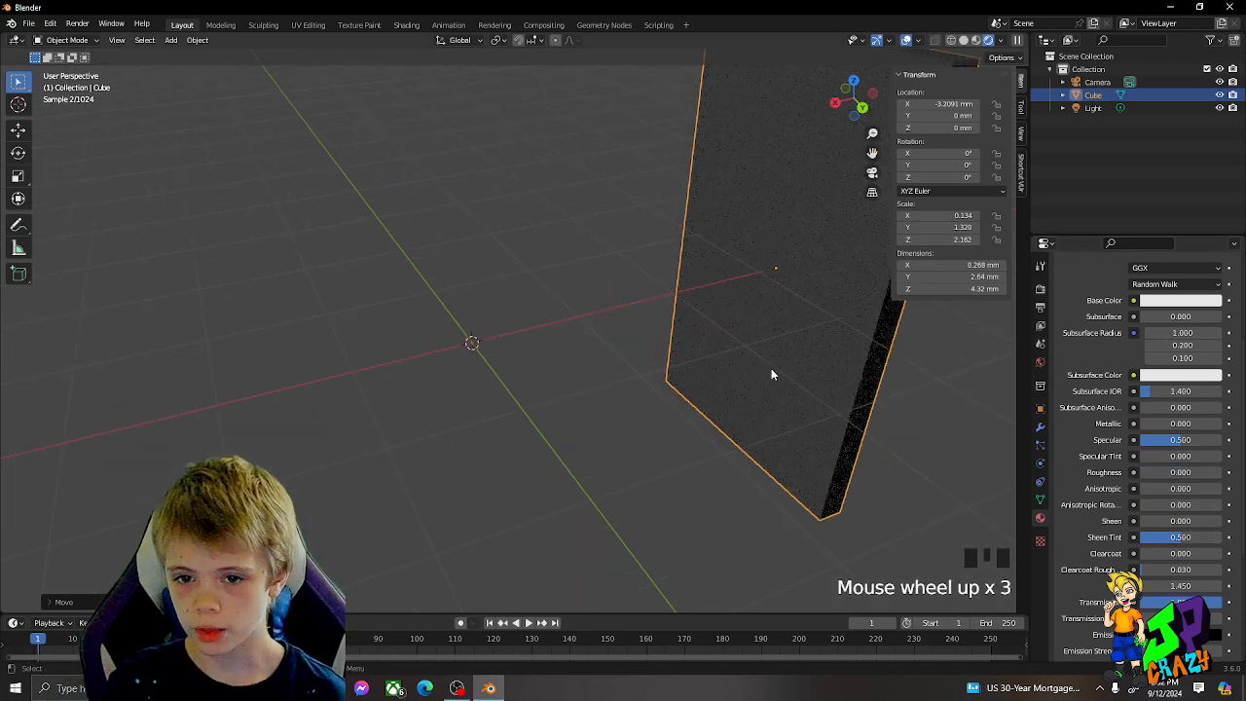
middle_click_drag(771, 368, 844, 360)
Try a second cube behind the slab at about -4.85 mm along X, and delete it after viewing it through the slab
left_click(834, 309)
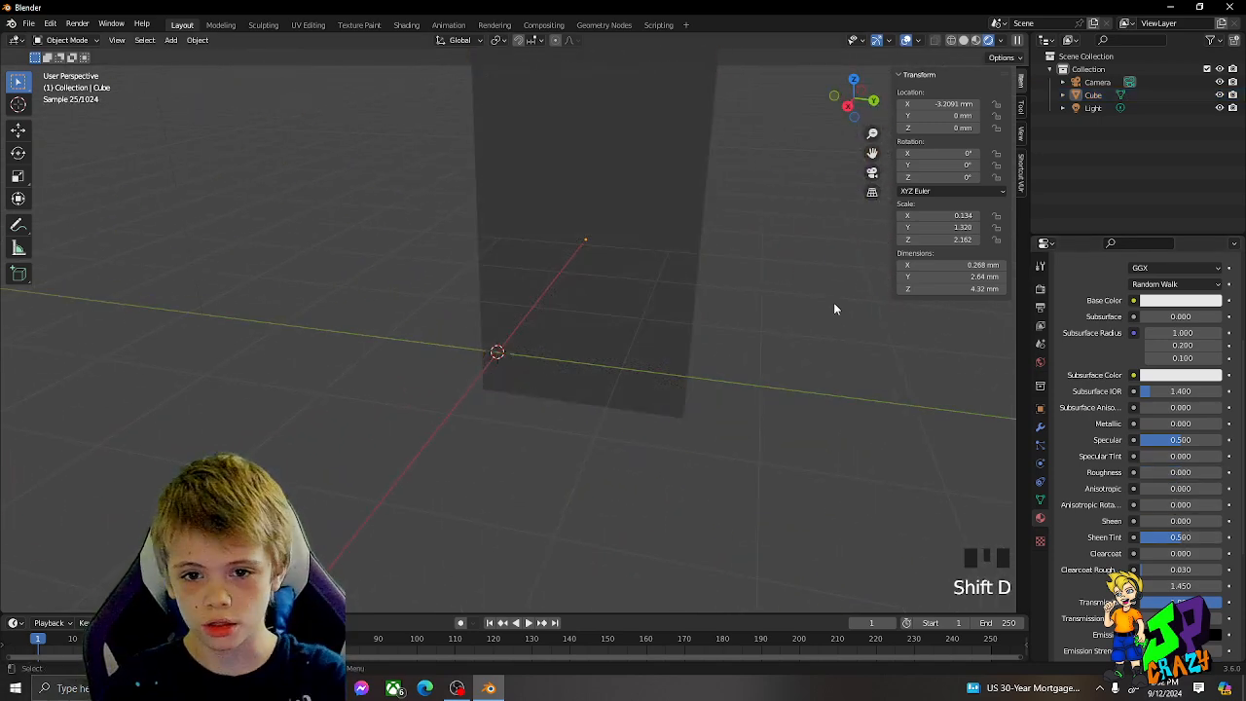
key("shift+a")
left_click(883, 315)
middle_click_drag(884, 316, 644, 363)
key("g")
key("x")
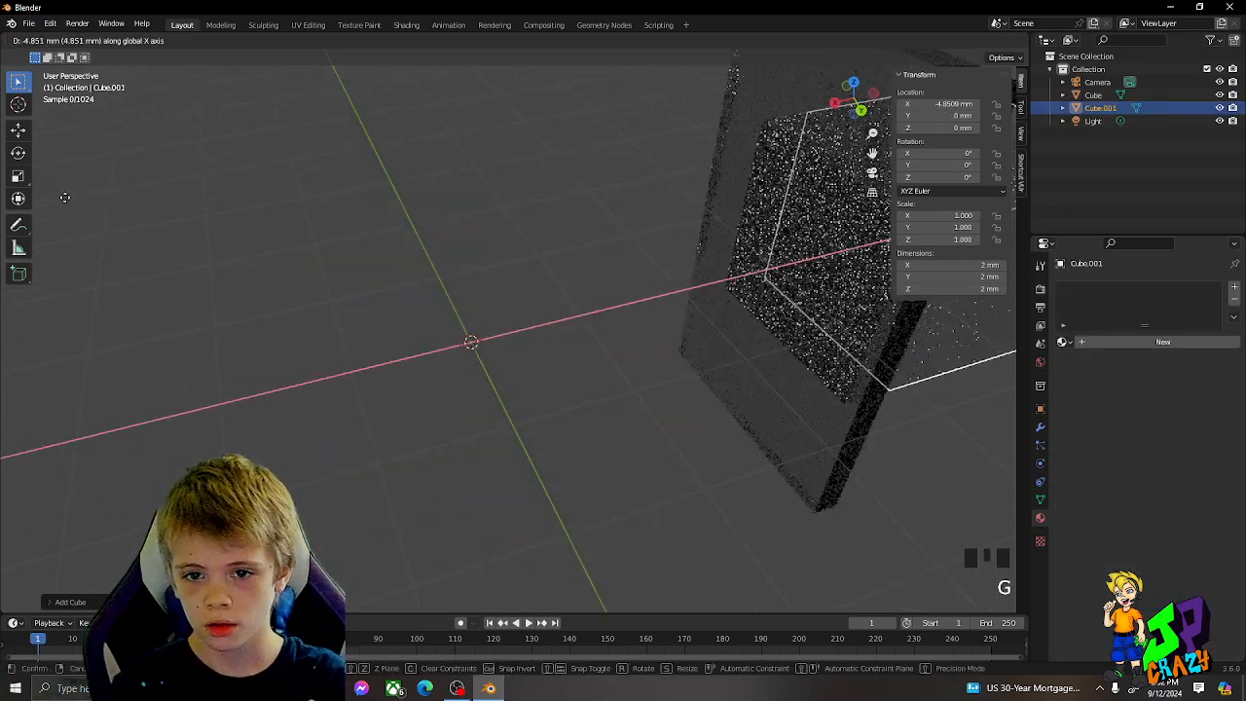
left_click(66, 199)
middle_click_drag(594, 316, 276, 296)
left_click(746, 272)
scroll(277, 296, "down", 4)
left_click(243, 292)
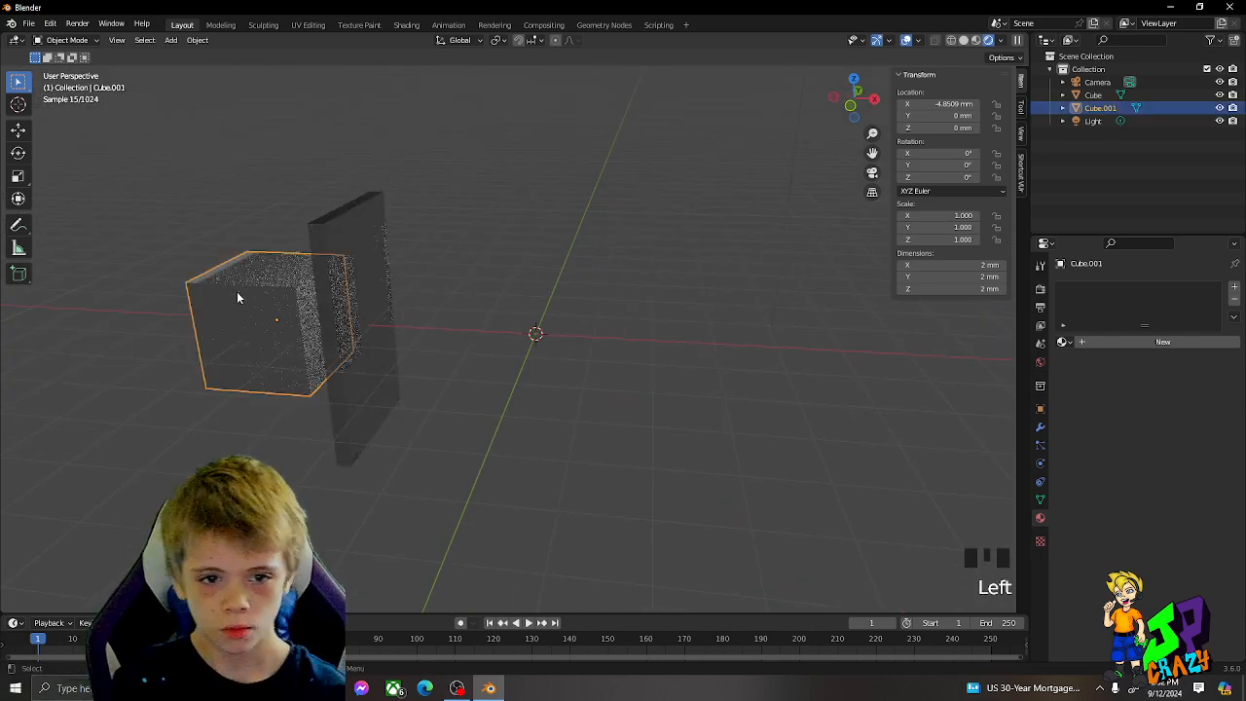
key("Delete")
Replace the slab material's Principled BSDF surface shader with Glossy BSDF and inspect the slab from another angle
left_click(341, 236)
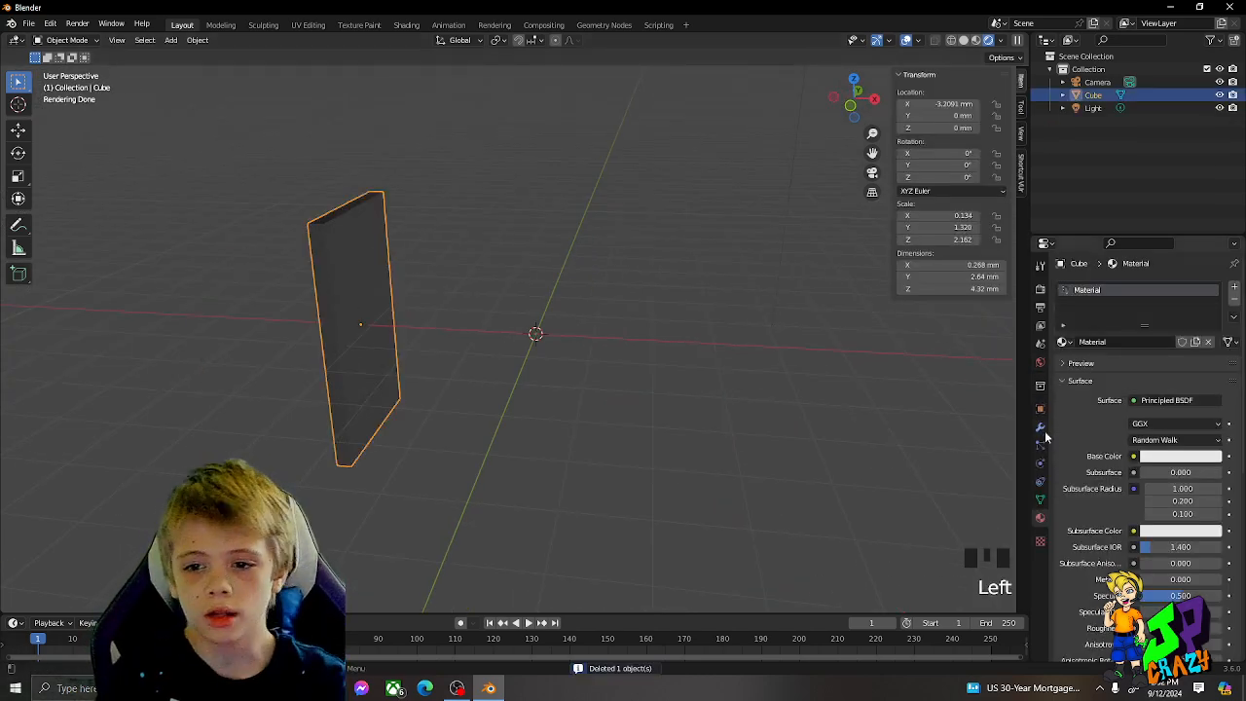
left_click(1173, 400)
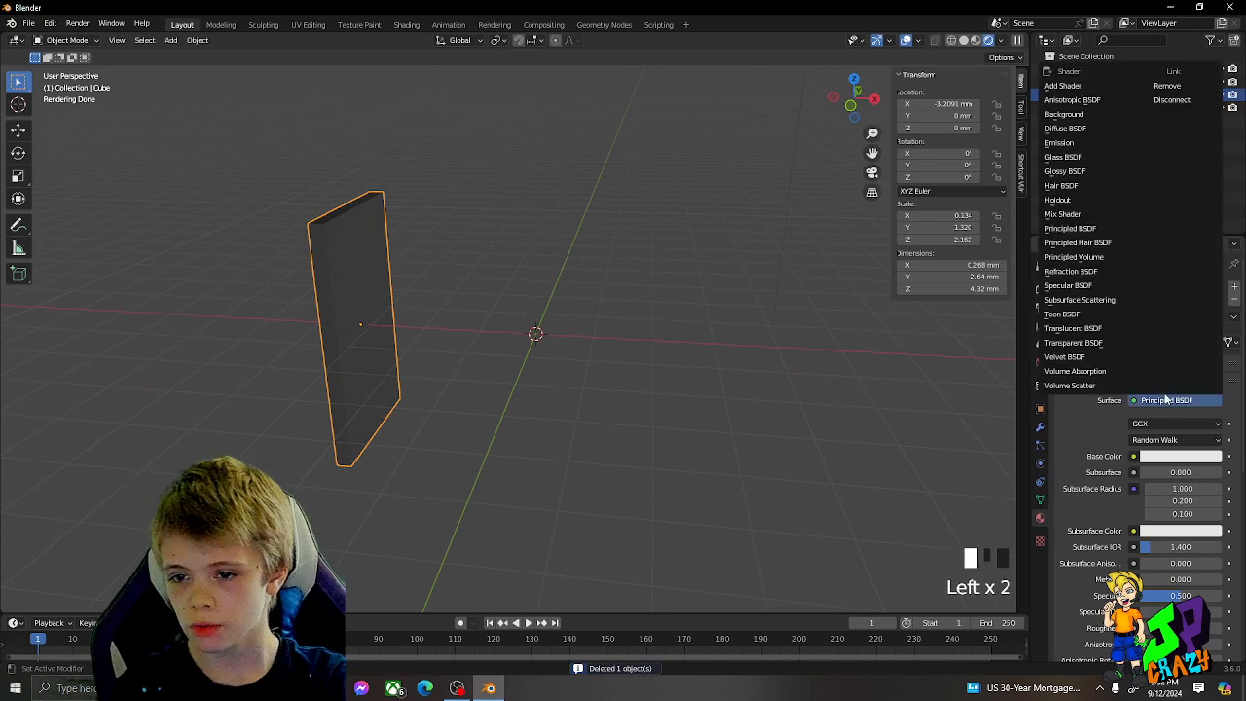
left_click(1081, 176)
middle_click_drag(453, 367, 374, 352)
left_click(491, 312)
scroll(443, 303, "up", 3)
left_click(447, 303)
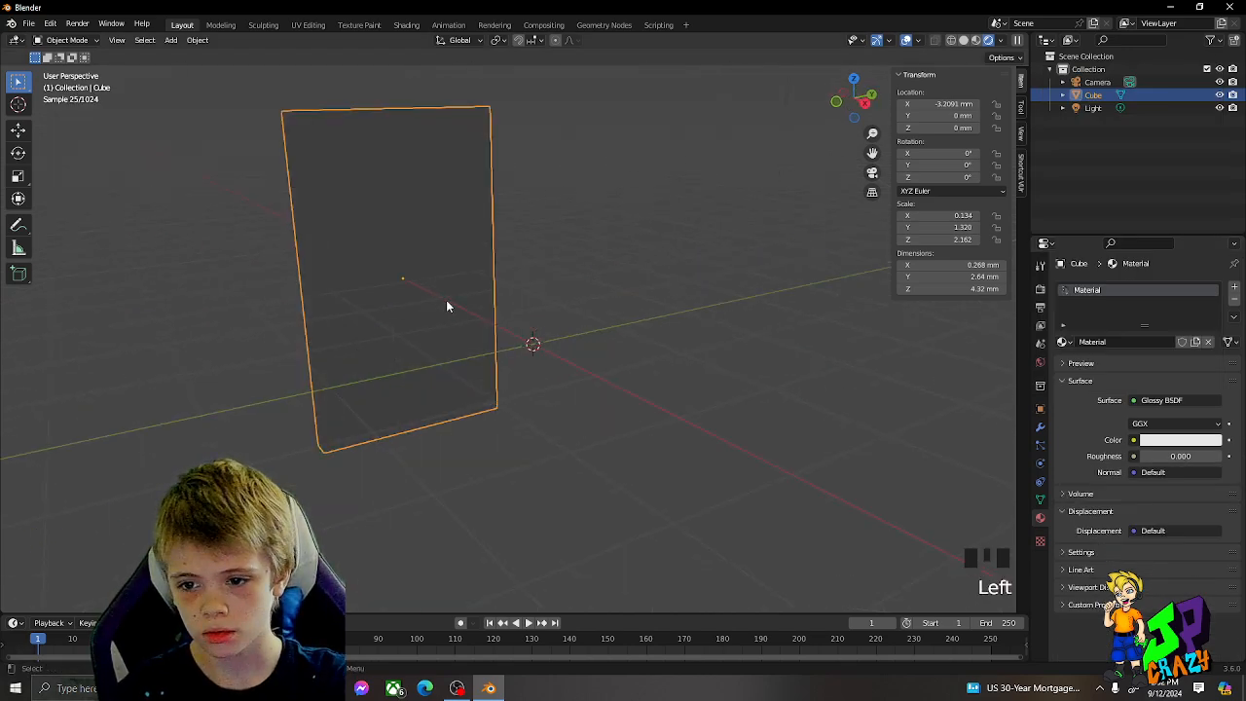
key("shift+a")
mouse_move(671, 283)
left_click(736, 306)
middle_click_drag(671, 314, 582, 372)
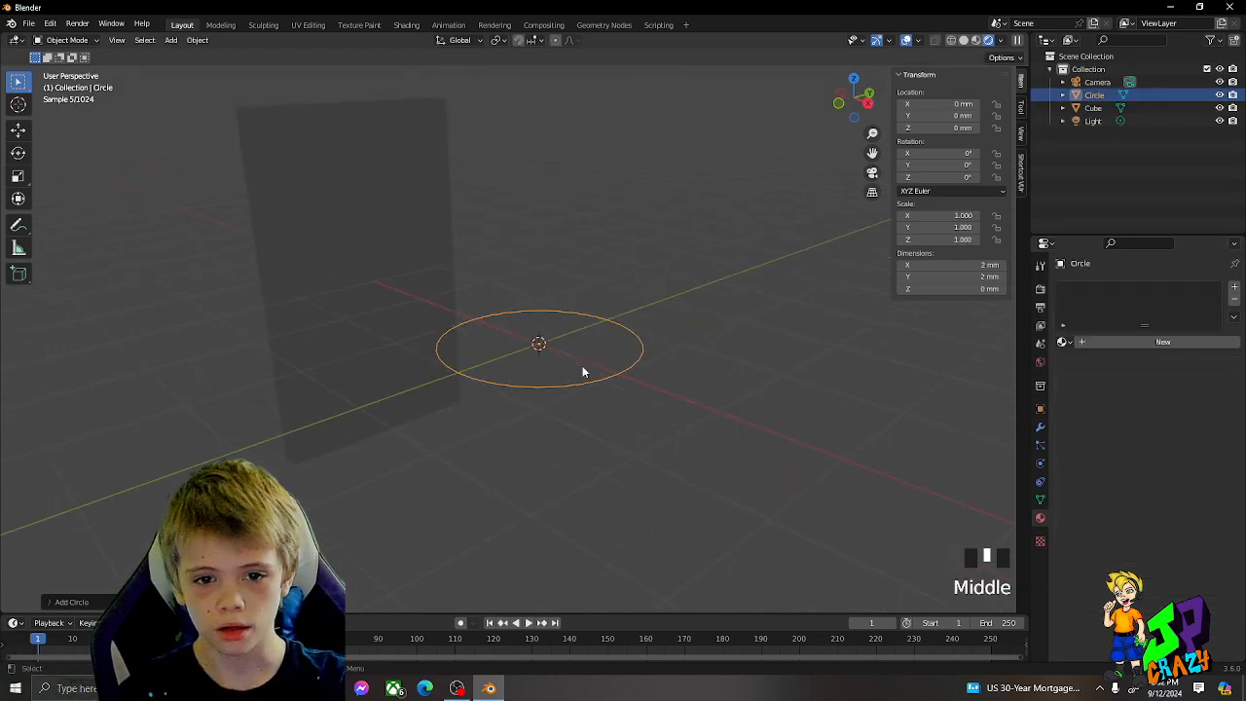
key("Delete")
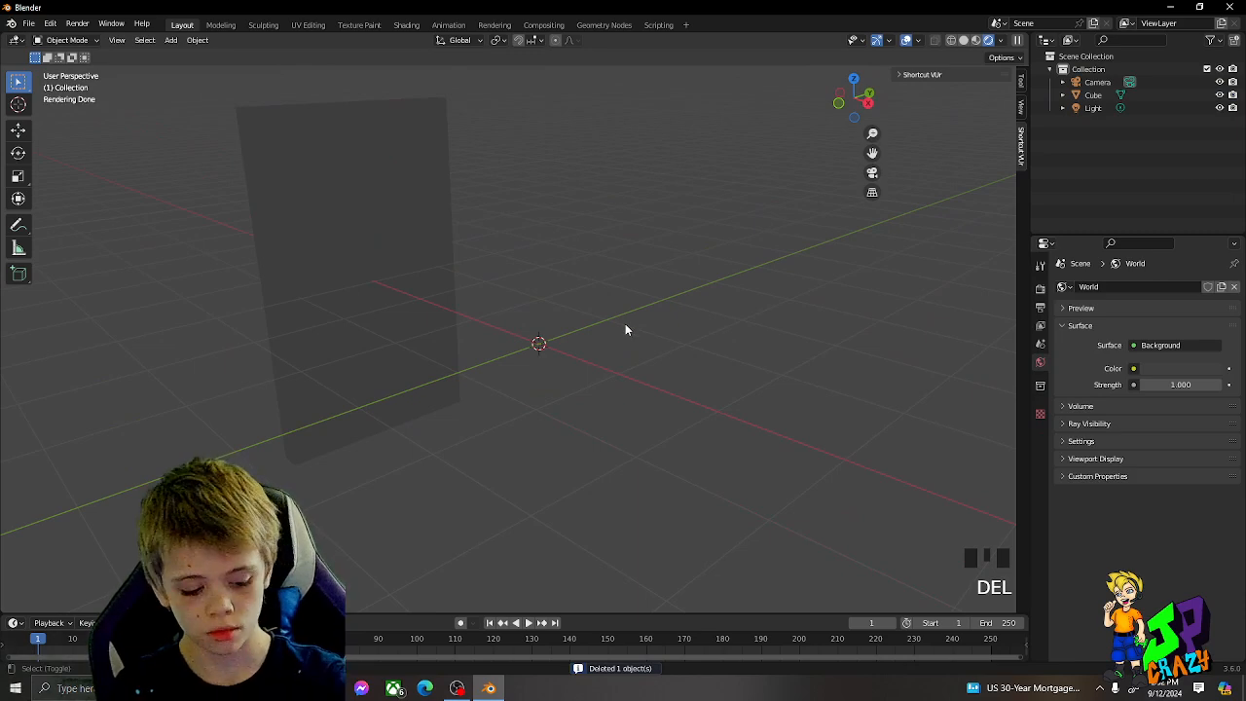
key("shift+a")
mouse_move(625, 323)
left_click(686, 338)
middle_click_drag(562, 373, 576, 351)
key("Delete")
Delete the light from the scene
scroll(705, 376, "up", 3)
left_click(706, 374)
scroll(576, 351, "down", 4)
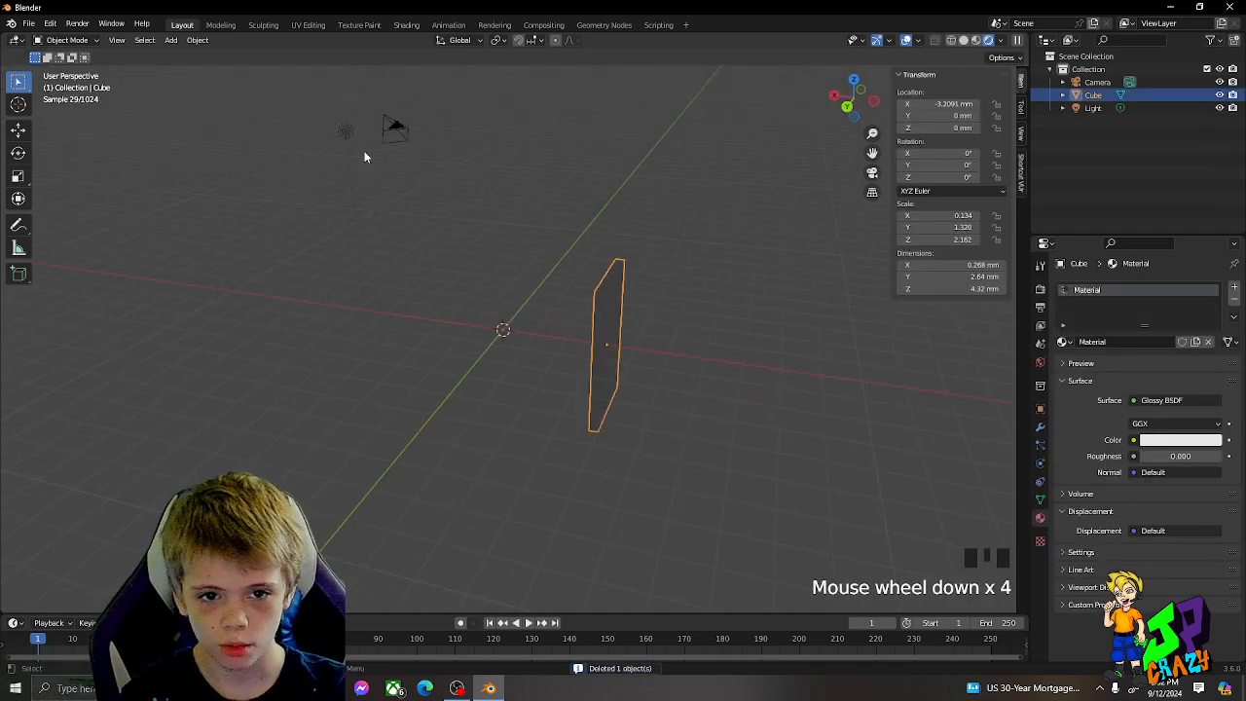
double_click(350, 128)
key("Delete")
middle_click_drag(551, 259, 738, 371)
Add a Mirror modifier on the X axis to the slab
left_click(626, 261)
left_click(1040, 427)
left_click(1039, 428)
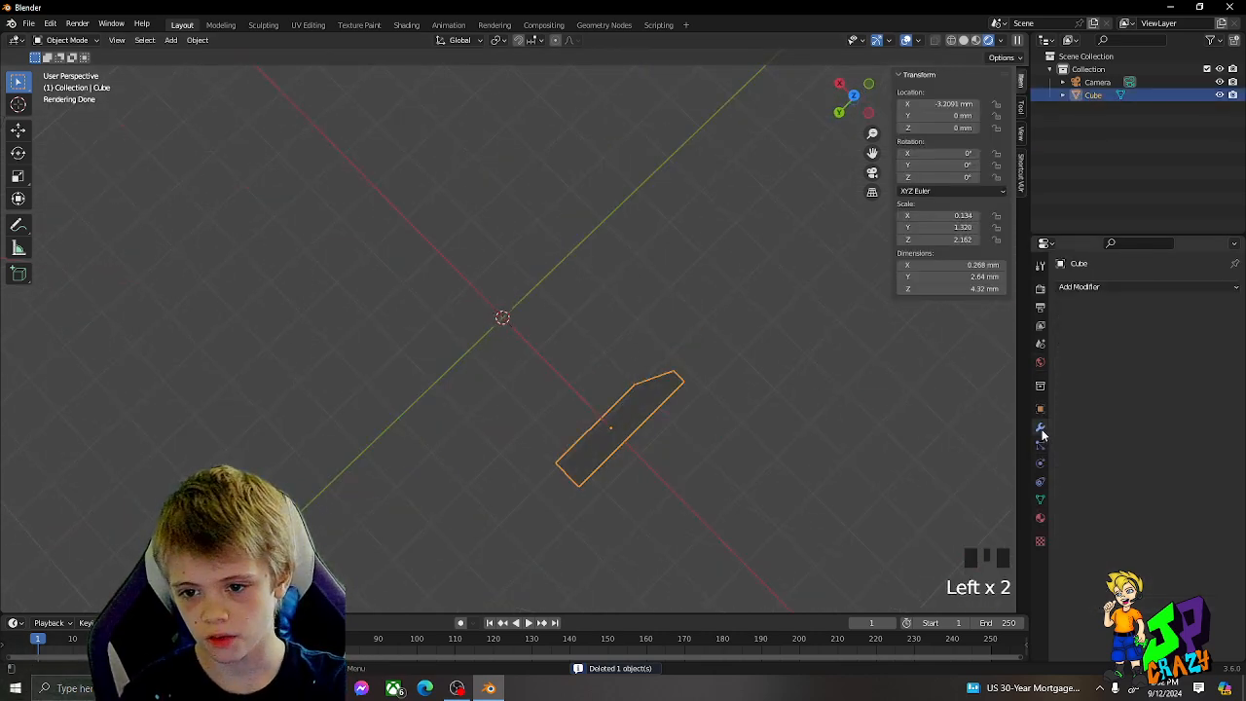
left_click(1139, 287)
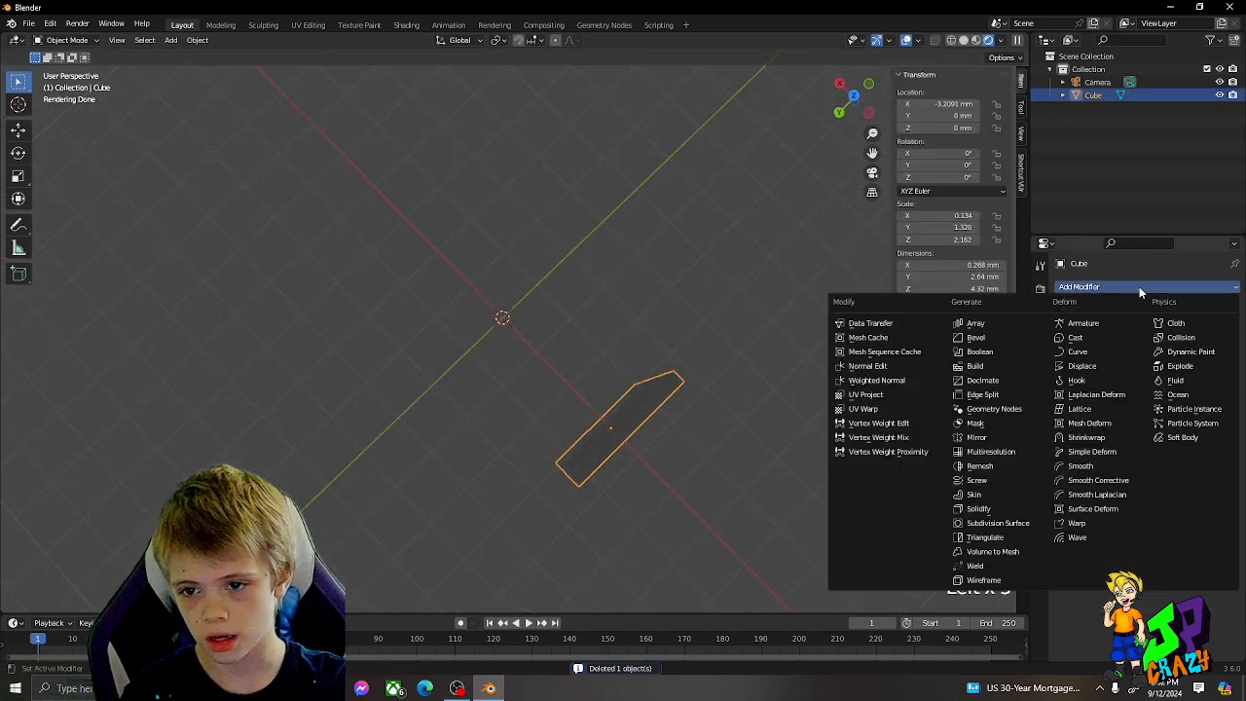
left_click(979, 441)
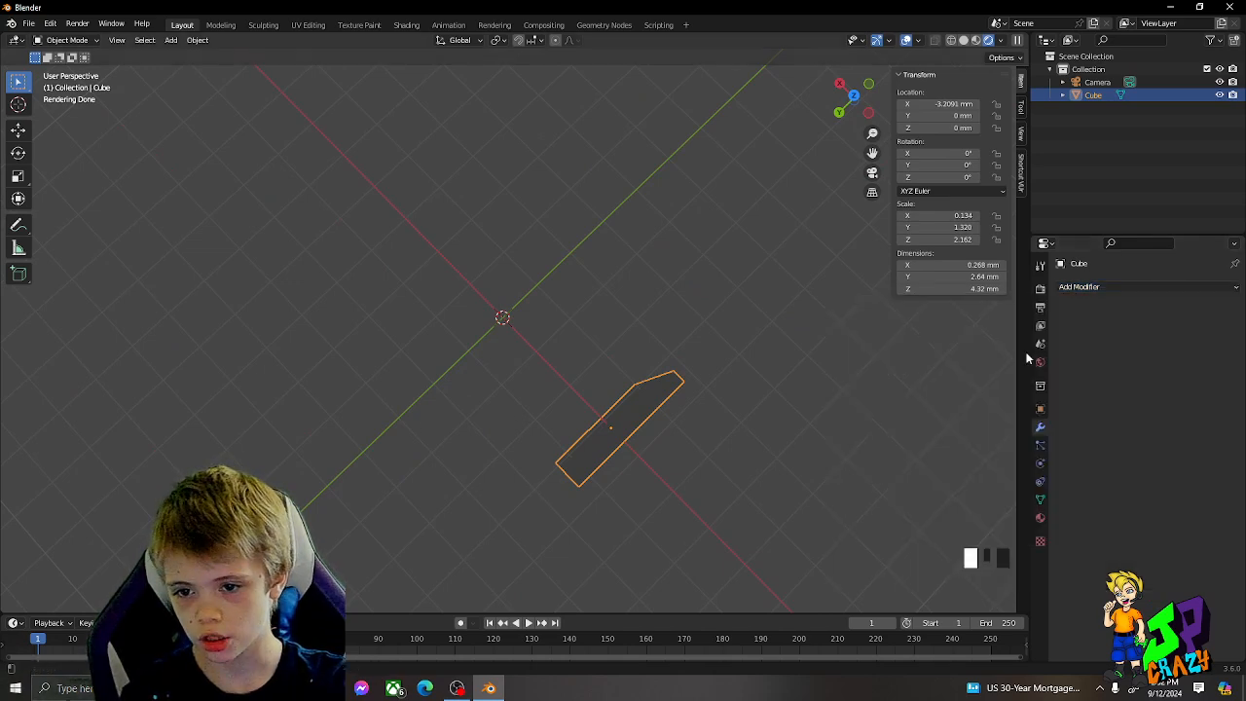
left_click(1120, 286)
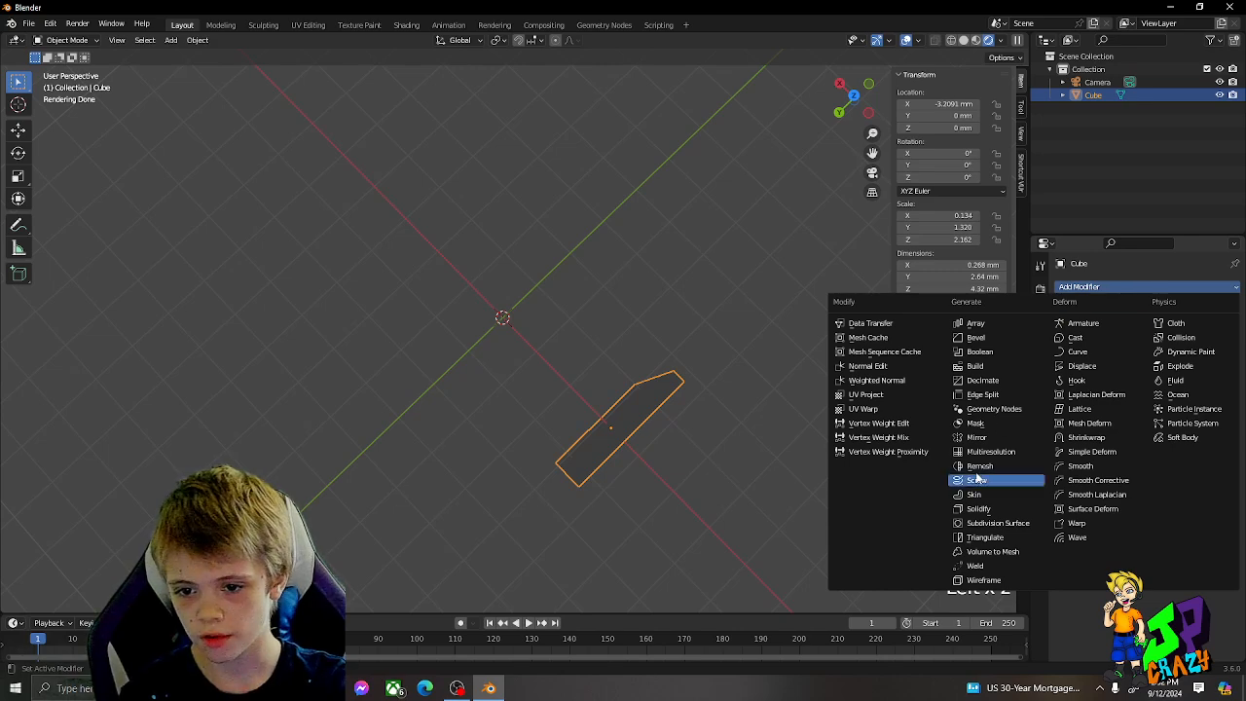
left_click(1001, 437)
Shift the slab's mesh along X in Edit Mode so the mirrored copy separates from the original
middle_click_drag(632, 428, 697, 368)
scroll(697, 368, "down", 2)
key("Tab")
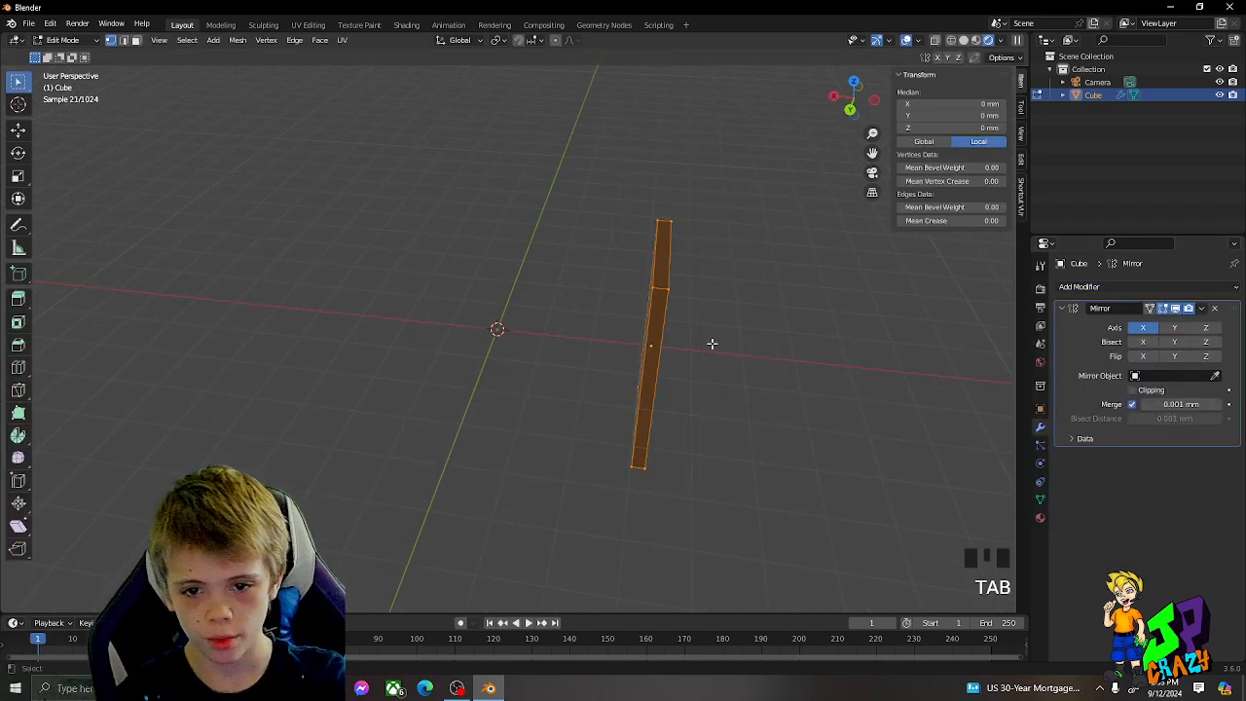
key("g")
key("x")
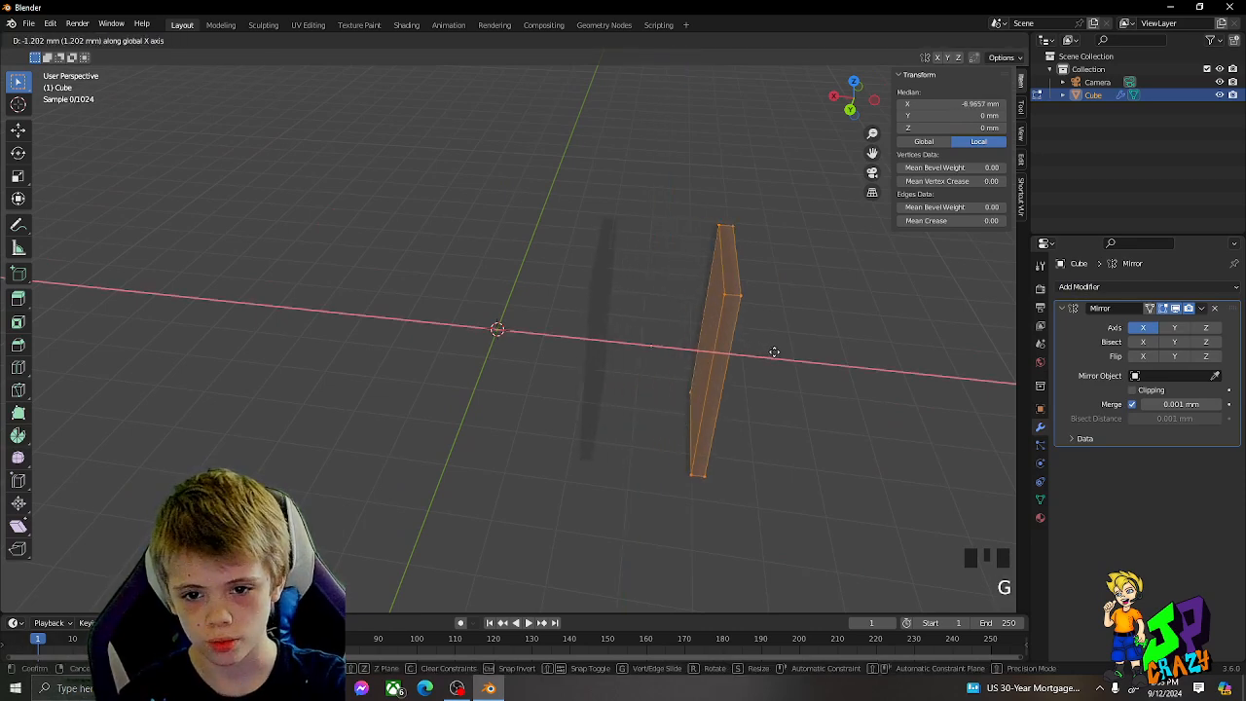
left_click(804, 360)
key("Tab")
Move the mirrored slab pair along X to about -0.03 mm, centring it on the world origin
key("g")
key("x")
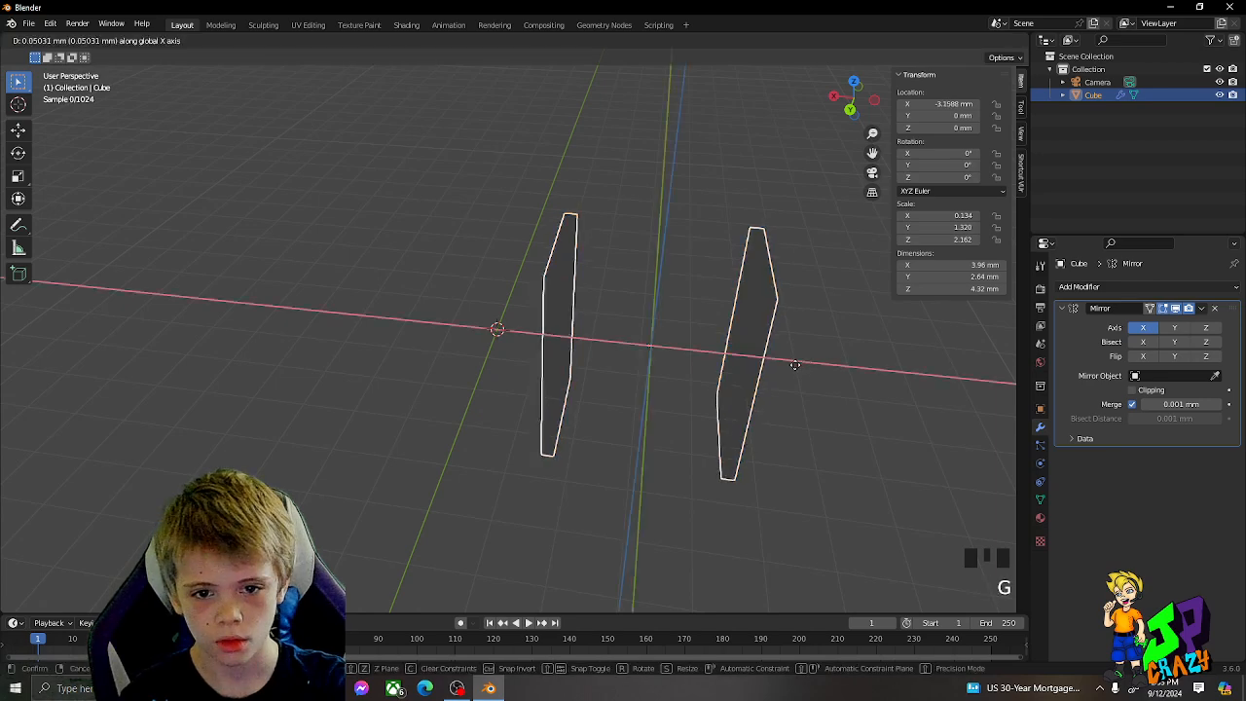
left_click(641, 377)
middle_click_drag(640, 377, 669, 416)
scroll(653, 402, "up", 2)
key("g")
key("x")
left_click(679, 410)
key("g")
middle_click(669, 390)
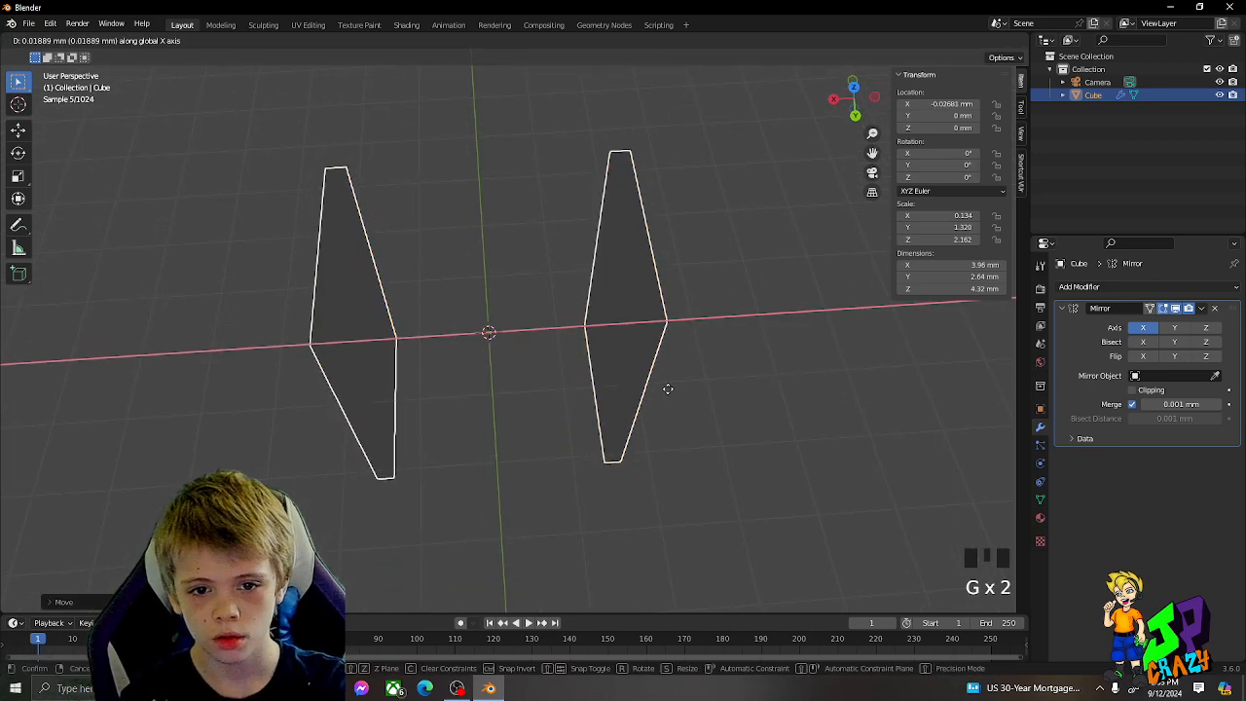
left_click(667, 389)
Shift the slab's mesh farther from its origin, spreading the pair to 4.32 mm overall, and inspect the reflections between the slabs
key("Tab")
key("Tab")
middle_click(552, 297)
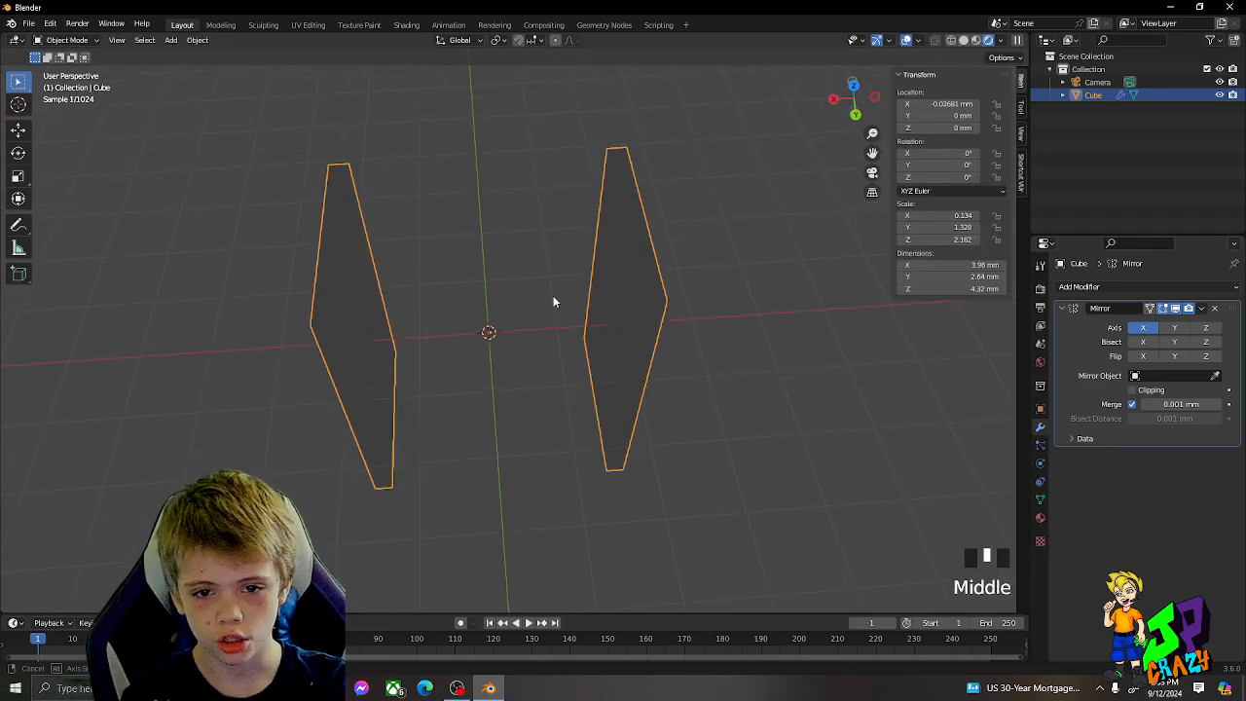
key("Tab")
key("g")
left_click(592, 281)
key("Tab")
middle_click_drag(590, 280, 699, 224)
scroll(652, 251, "up", 3)
scroll(690, 224, "up", 4)
scroll(701, 216, "down", 2)
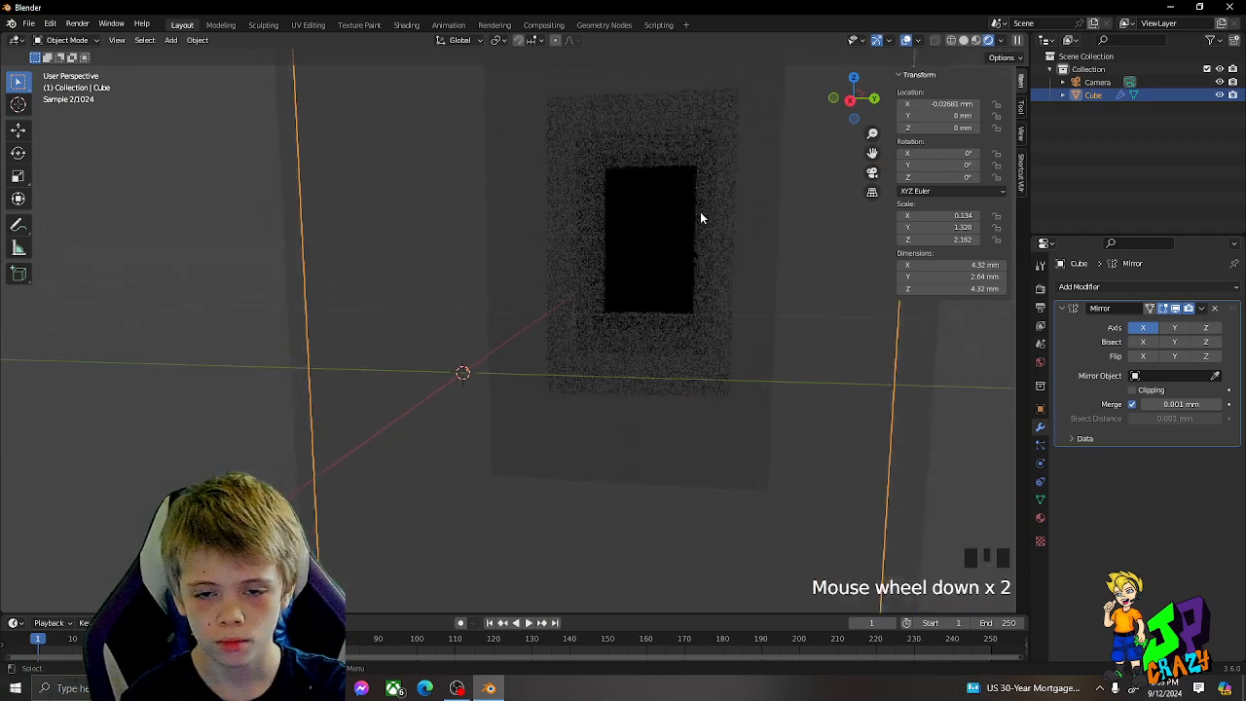
left_click(951, 351)
Add a cube at the origin between the two slabs and scale it down uniformly to about 0.2
scroll(780, 348, "down", 4)
middle_click_drag(781, 349, 515, 289)
scroll(601, 420, "down", 2)
key("shift+a")
mouse_move(515, 288)
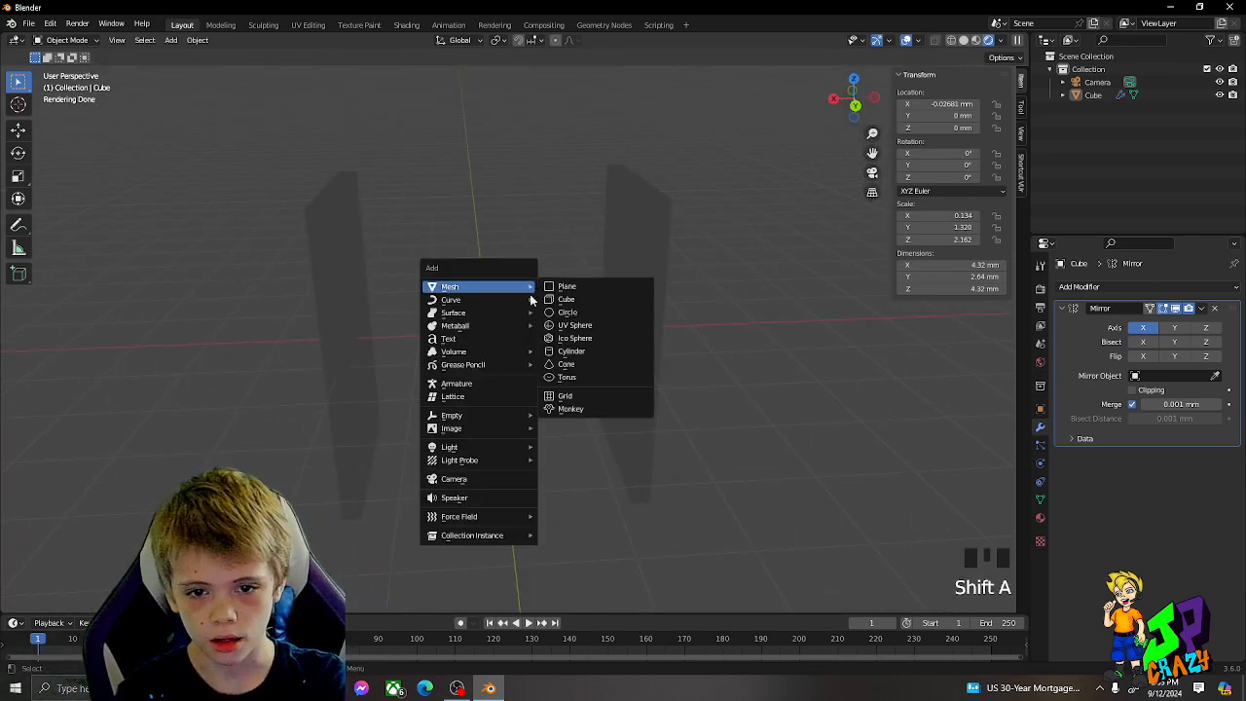
left_click(567, 299)
key("s")
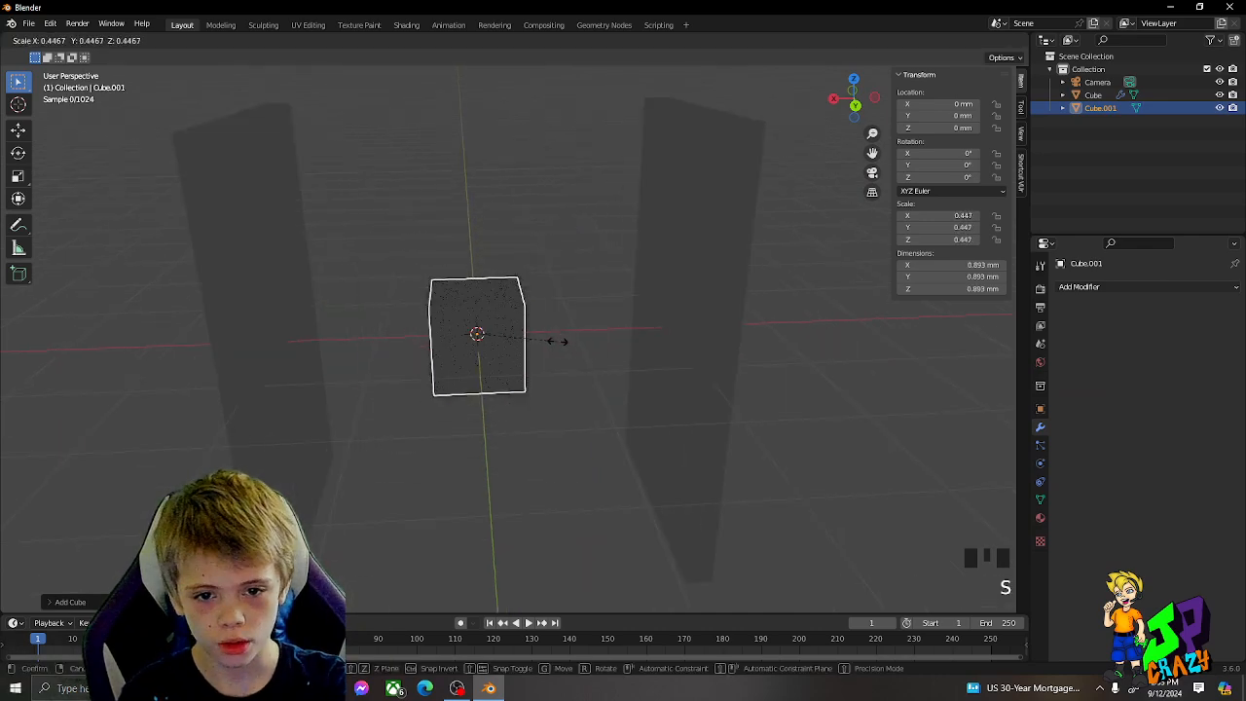
left_click(509, 331)
Subdivide the small cube's mesh once in Edit Mode
middle_click_drag(509, 331, 536, 334)
key("Tab")
right_click(448, 330)
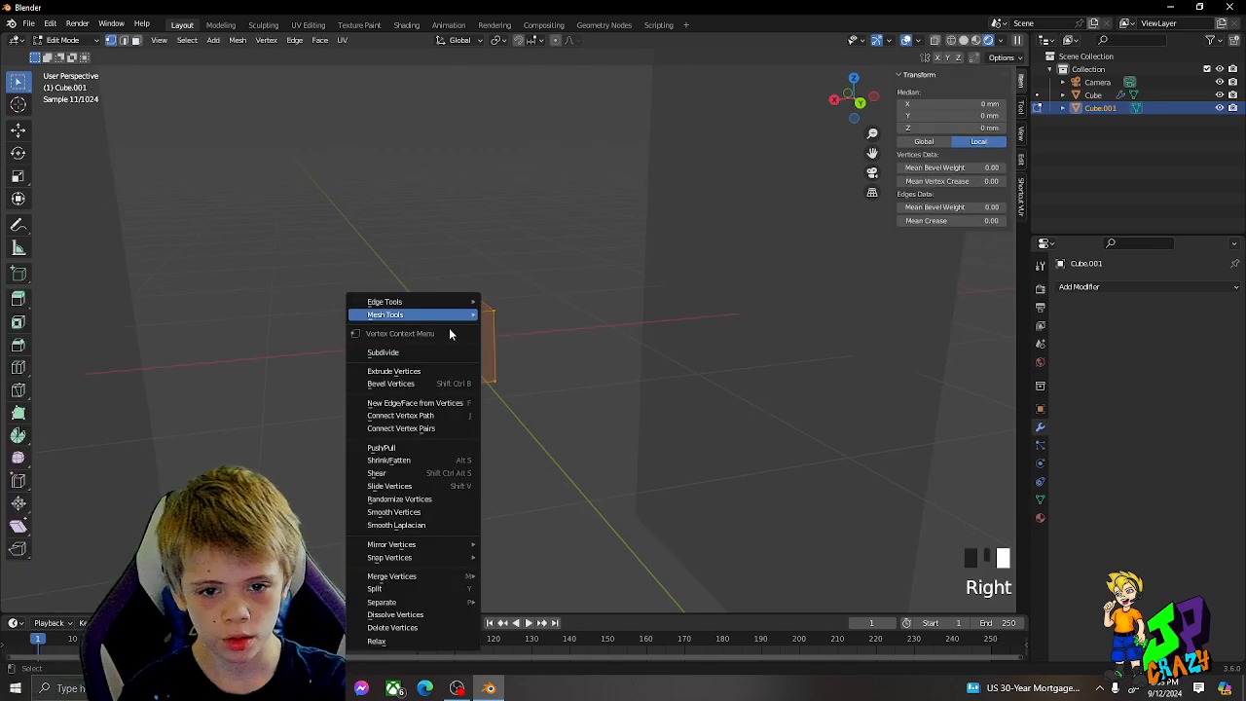
left_click(412, 353)
Select the centre vertices of the cube's top and bottom faces and scale them outward along Z into long points
left_click(451, 303)
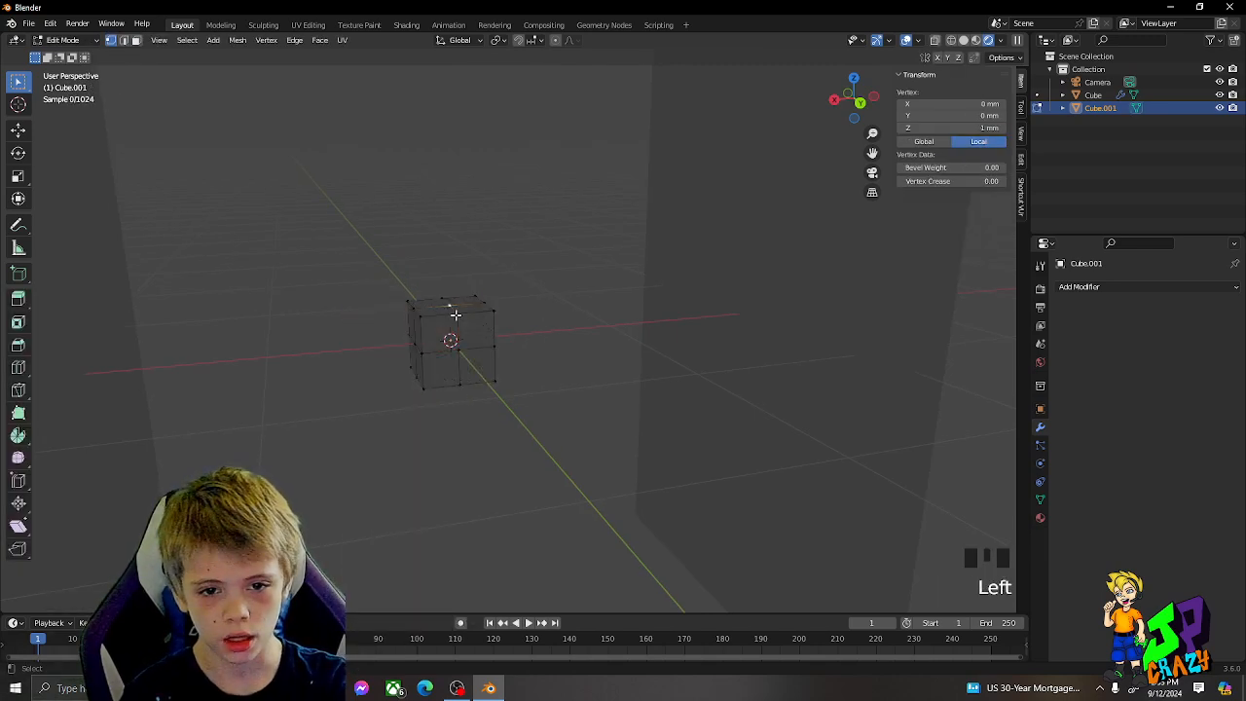
middle_click_drag(451, 315, 428, 392)
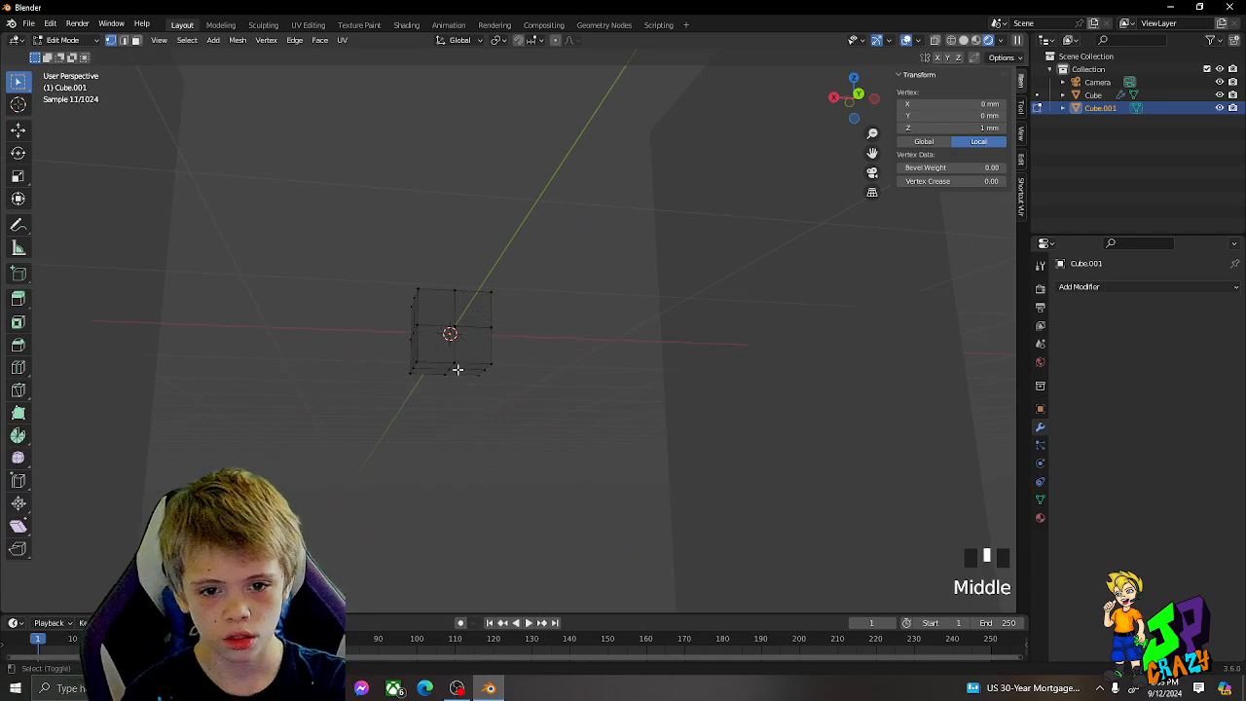
left_click(460, 371, "shift")
middle_click_drag(539, 378, 613, 354)
key("s")
key("z")
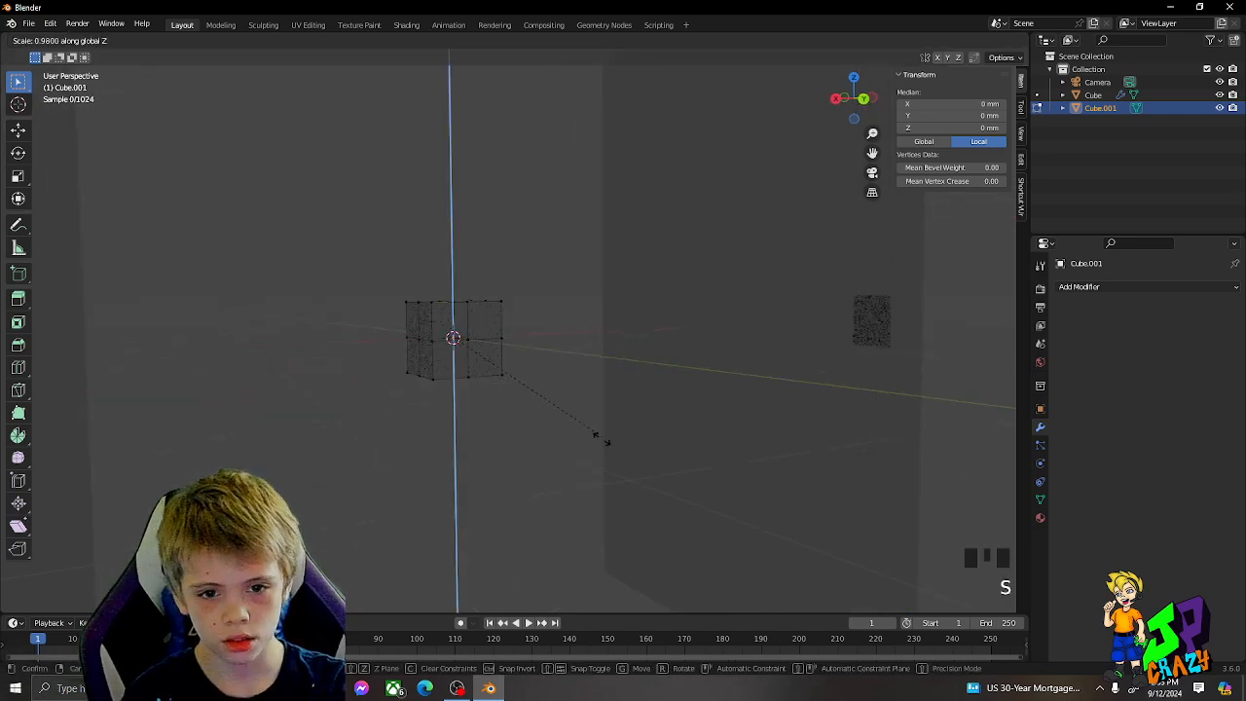
left_click(628, 404)
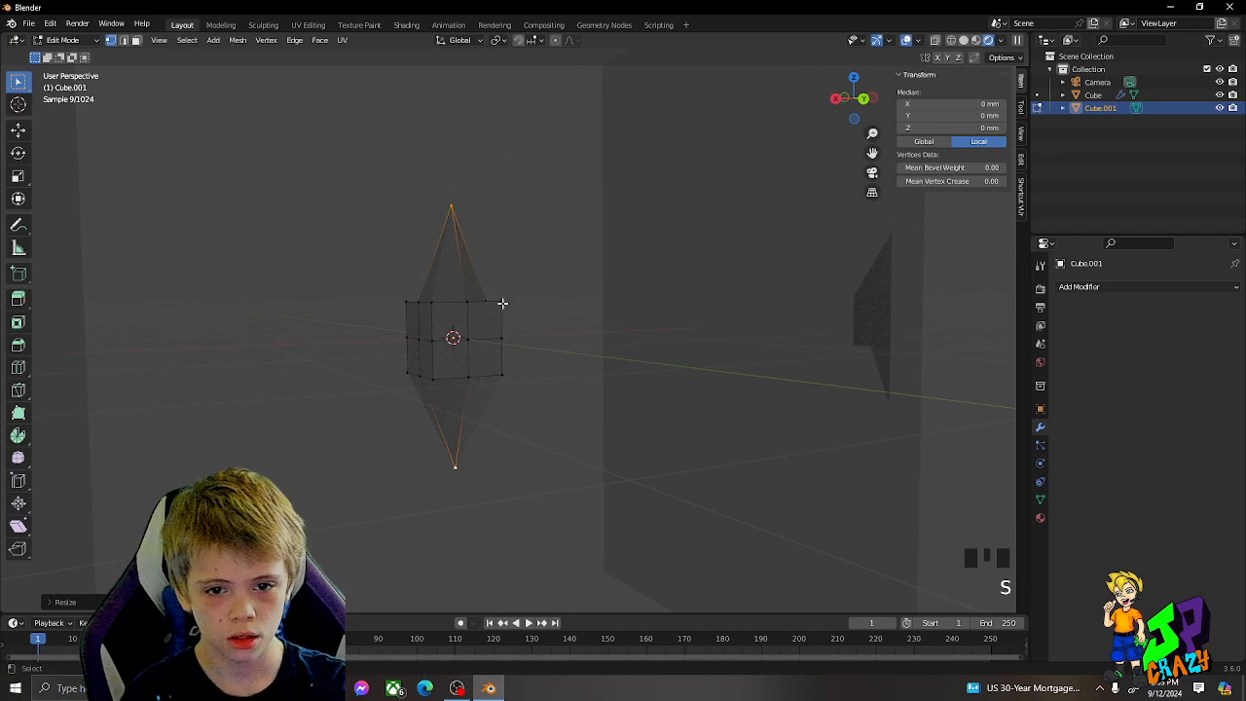
Select the cube's eight corner vertices and scale them inward to about 0.77
middle_click_drag(500, 302, 515, 321)
left_click(426, 318, "shift")
left_click(421, 314, "shift")
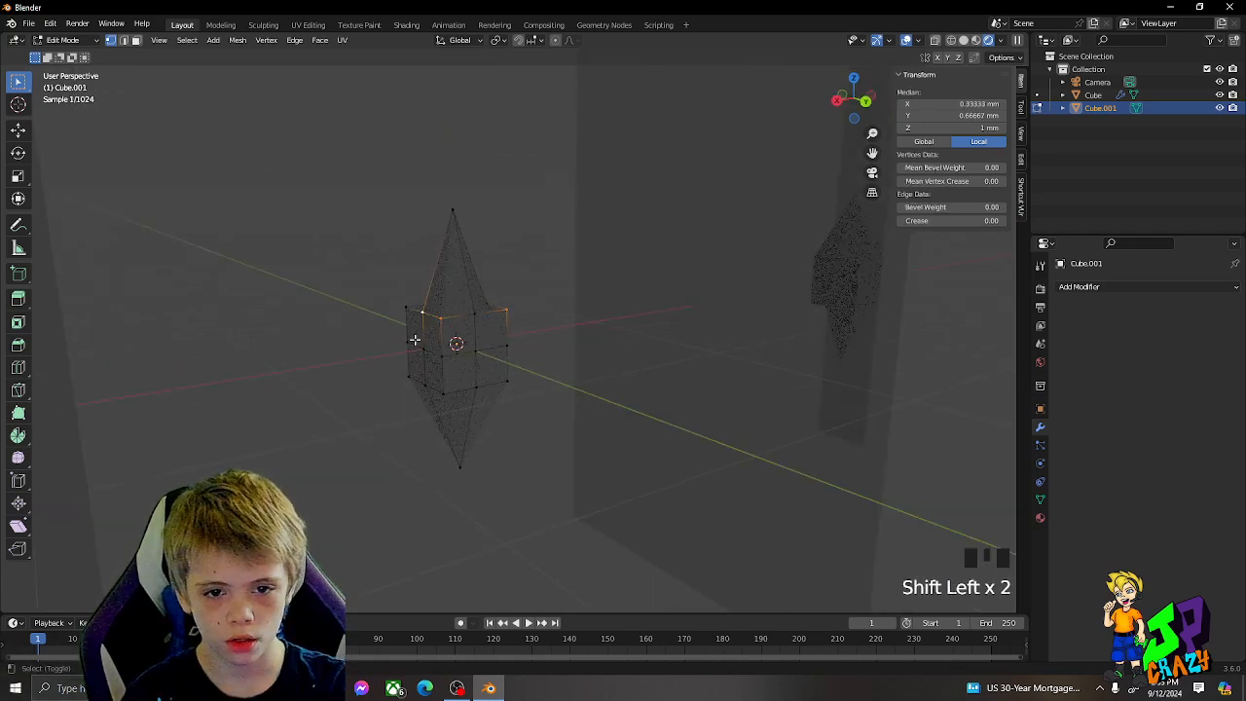
left_click(435, 318)
left_click(405, 306, "shift")
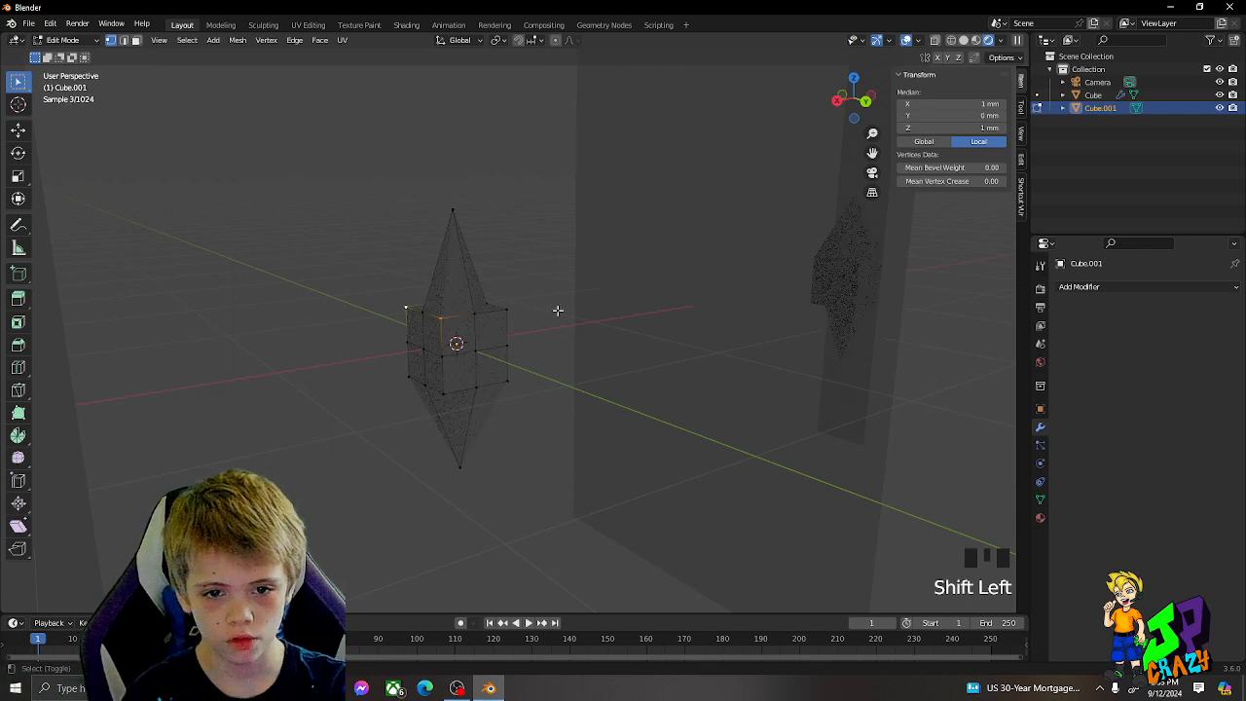
left_click(509, 308, "shift")
left_click(507, 380, "shift")
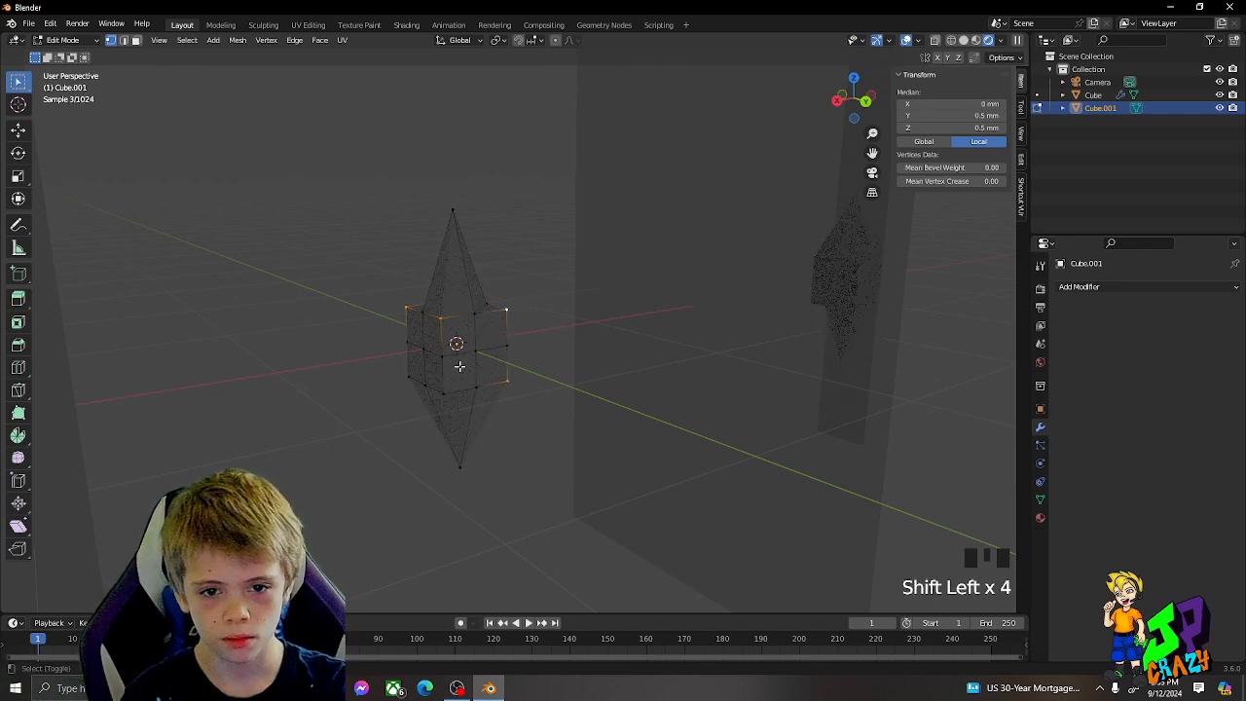
middle_click_drag(405, 375, 523, 322)
left_click(523, 319, "shift")
left_click(523, 386, "shift")
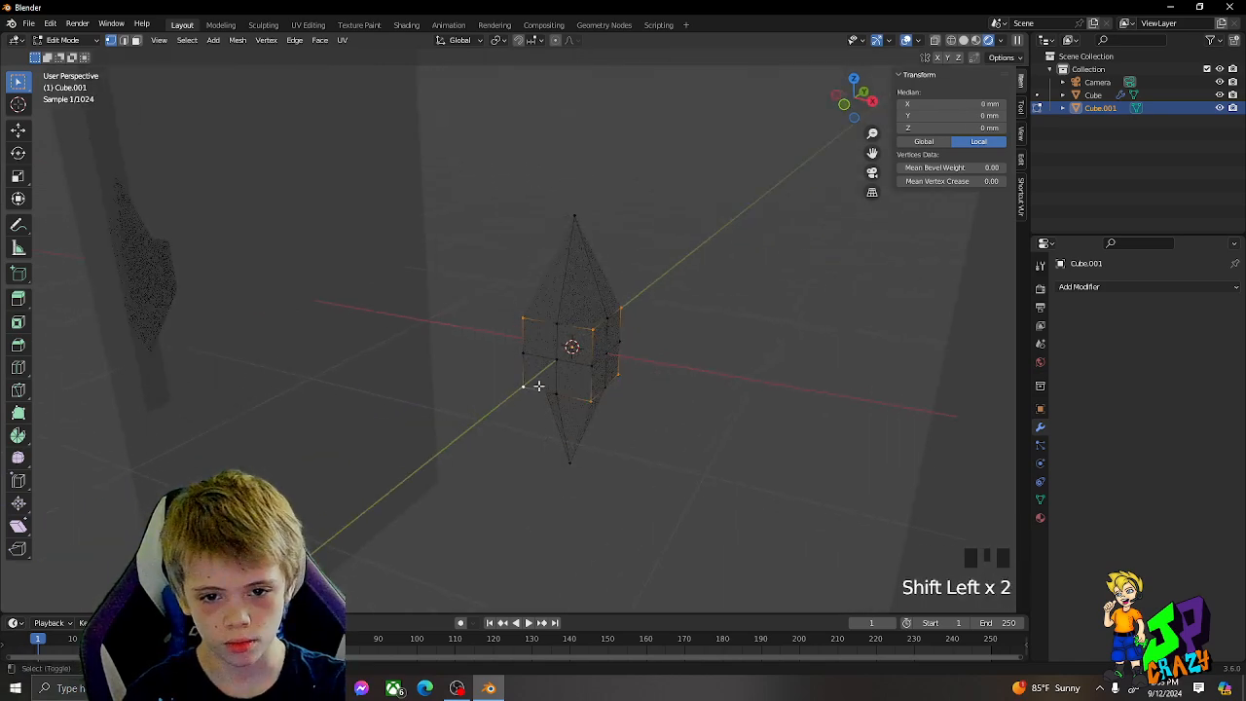
middle_click_drag(536, 384, 661, 334)
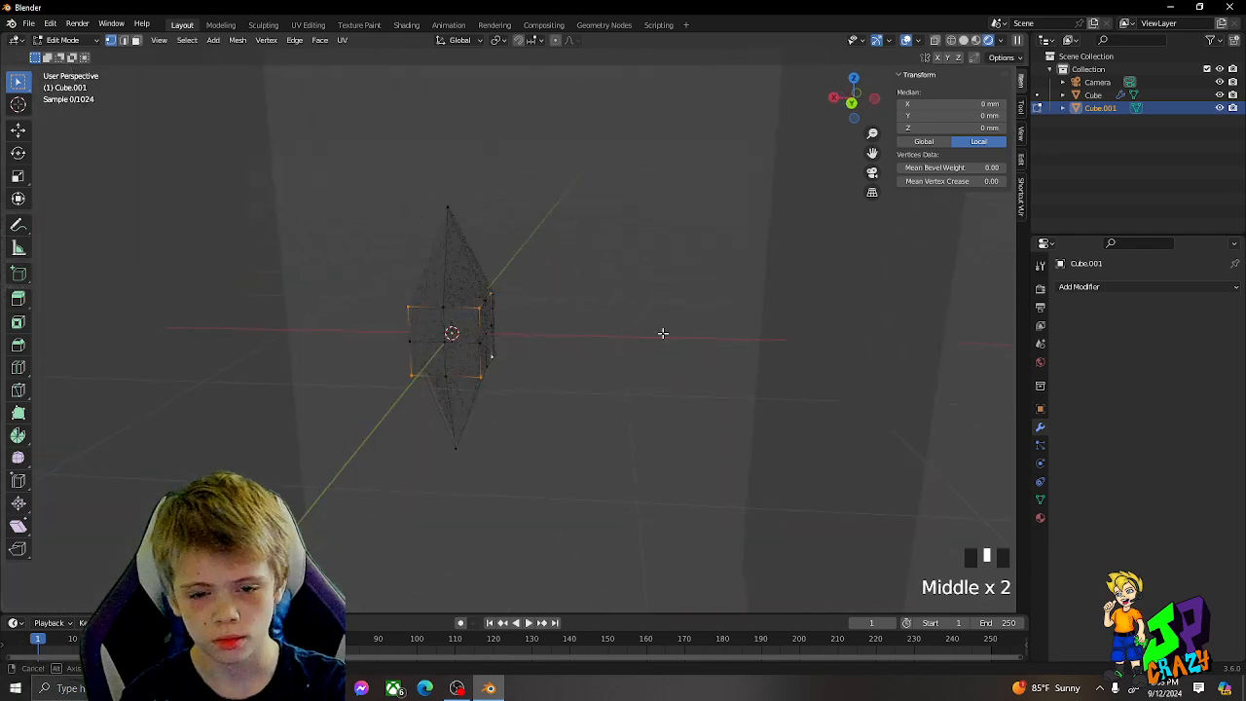
key("s")
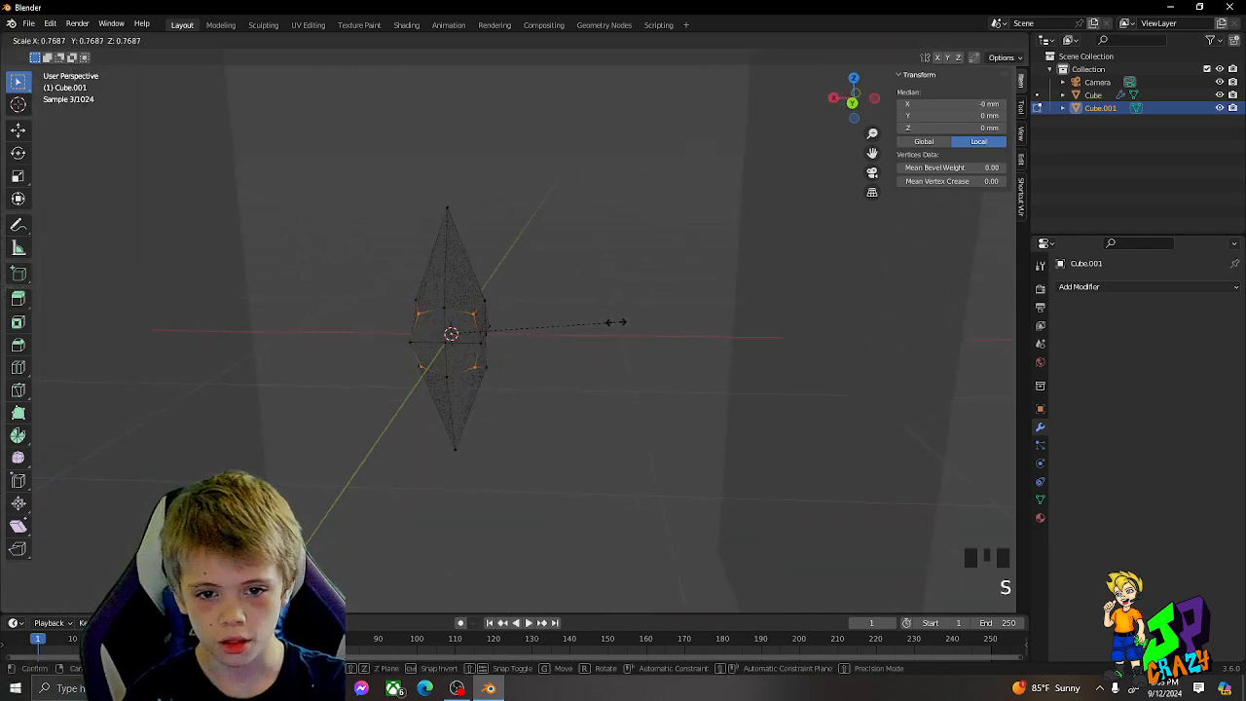
left_click(610, 322)
Check the crystal shape in Object Mode and scale the same eight corner vertices inward again to about 0.89
key("Tab")
middle_click_drag(610, 323, 724, 341)
key("Tab")
scroll(638, 334, "up", 2)
scroll(637, 334, "up", 1)
key("s")
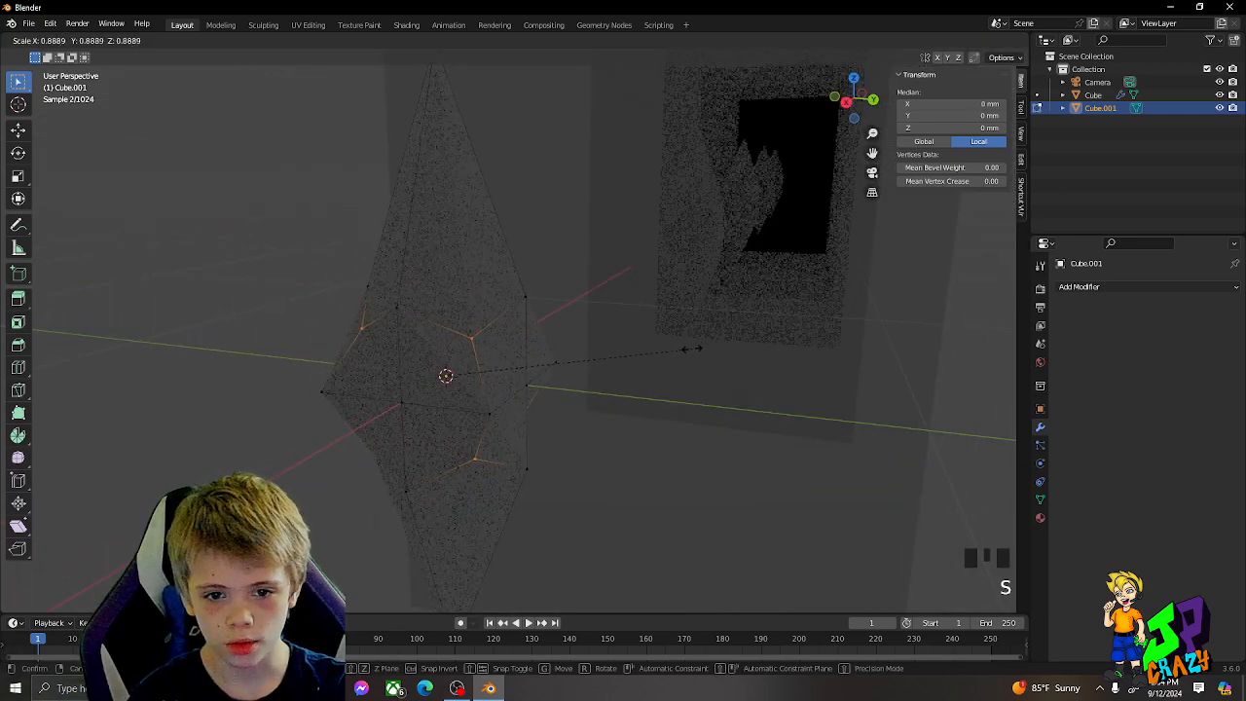
left_click(685, 347)
Select the four mid-height corner vertices around the crystal, scale them inward to about 0.8, and return to Object Mode
left_click(491, 413)
left_click(561, 364, "shift")
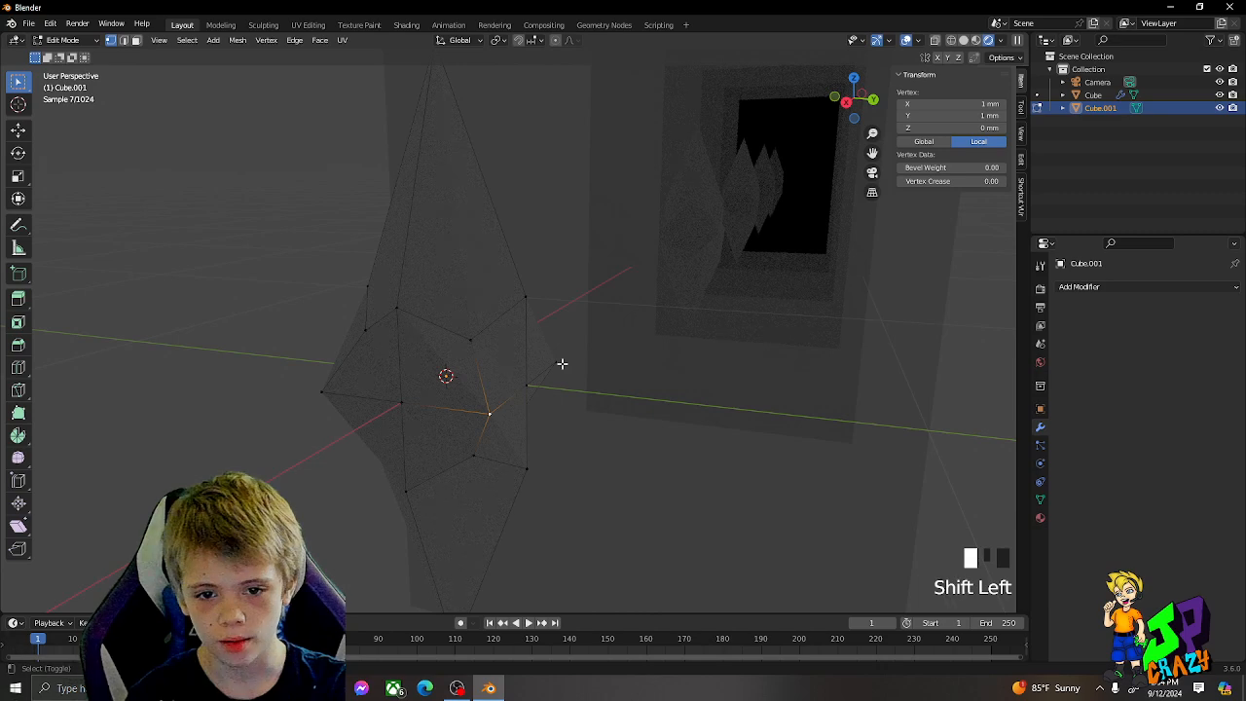
middle_click_drag(561, 364, 623, 354)
left_click(478, 379, "shift")
middle_click_drag(478, 378, 657, 376)
left_click(526, 363, "shift")
key("KP_5")
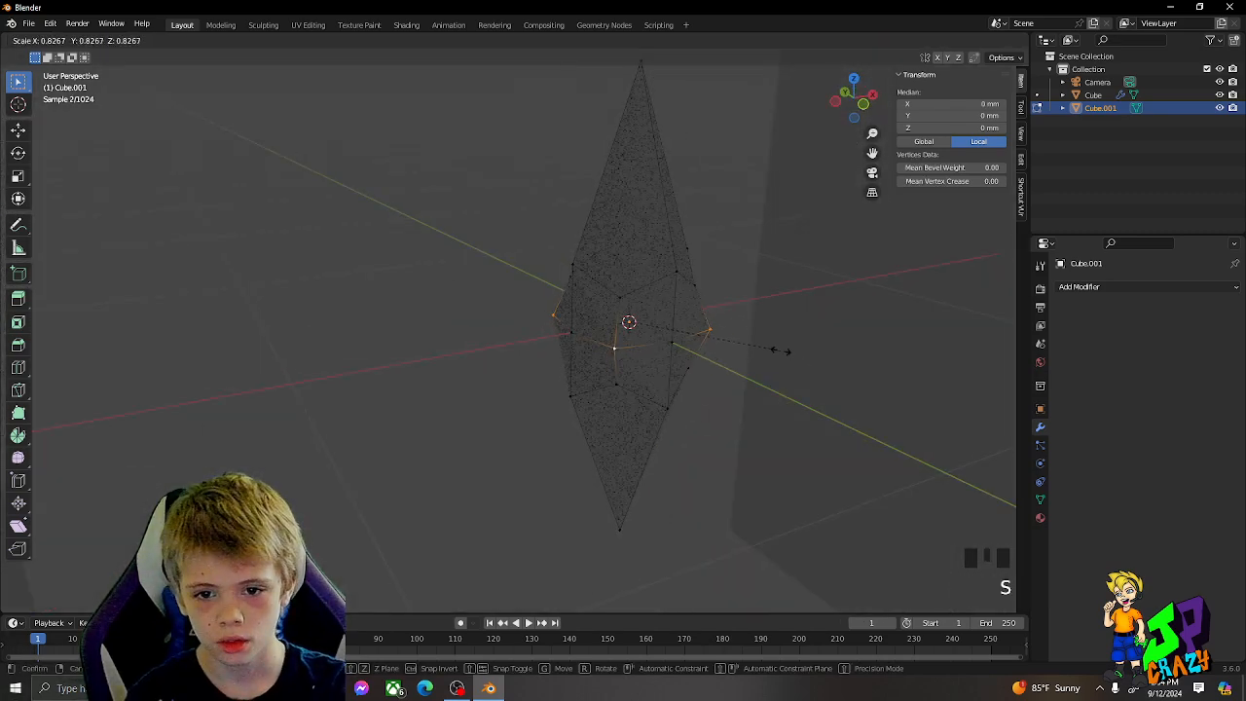
middle_click_drag(770, 344, 565, 339)
key("Tab")
Give the crystal a new material with a blue base colour of hue 0.567, saturation 1.000 and value 1000
left_click(1040, 518)
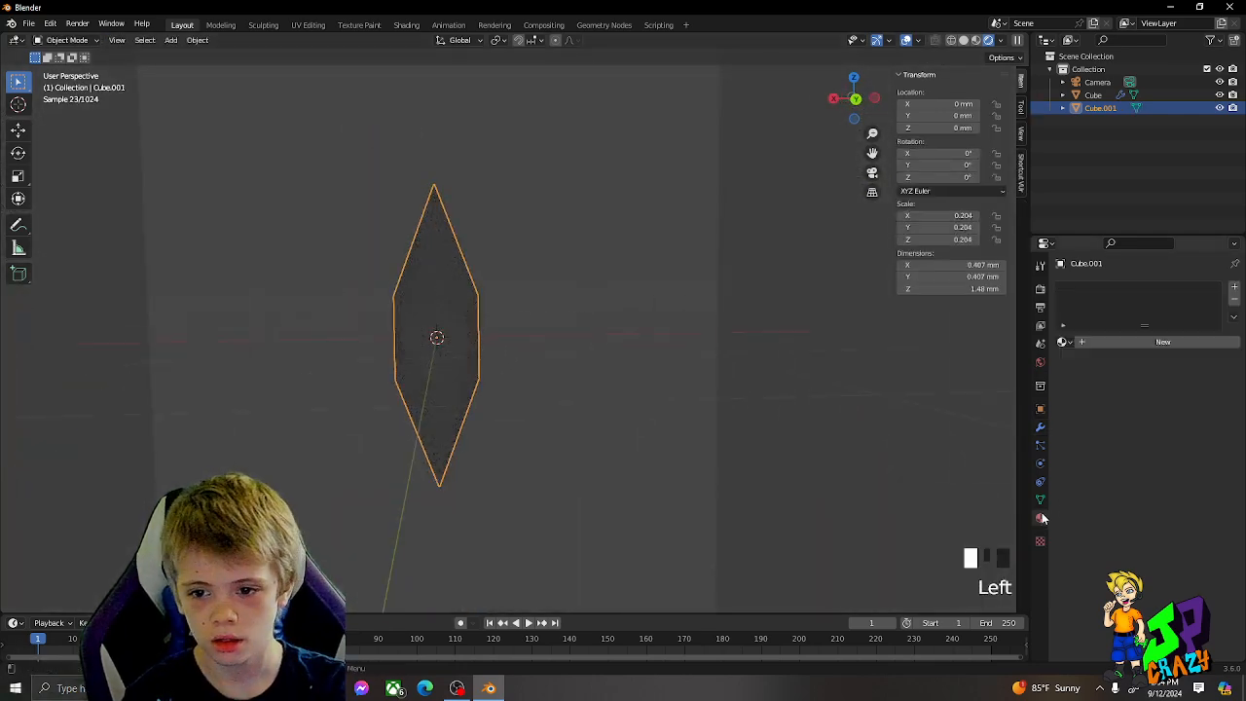
left_click(1132, 372)
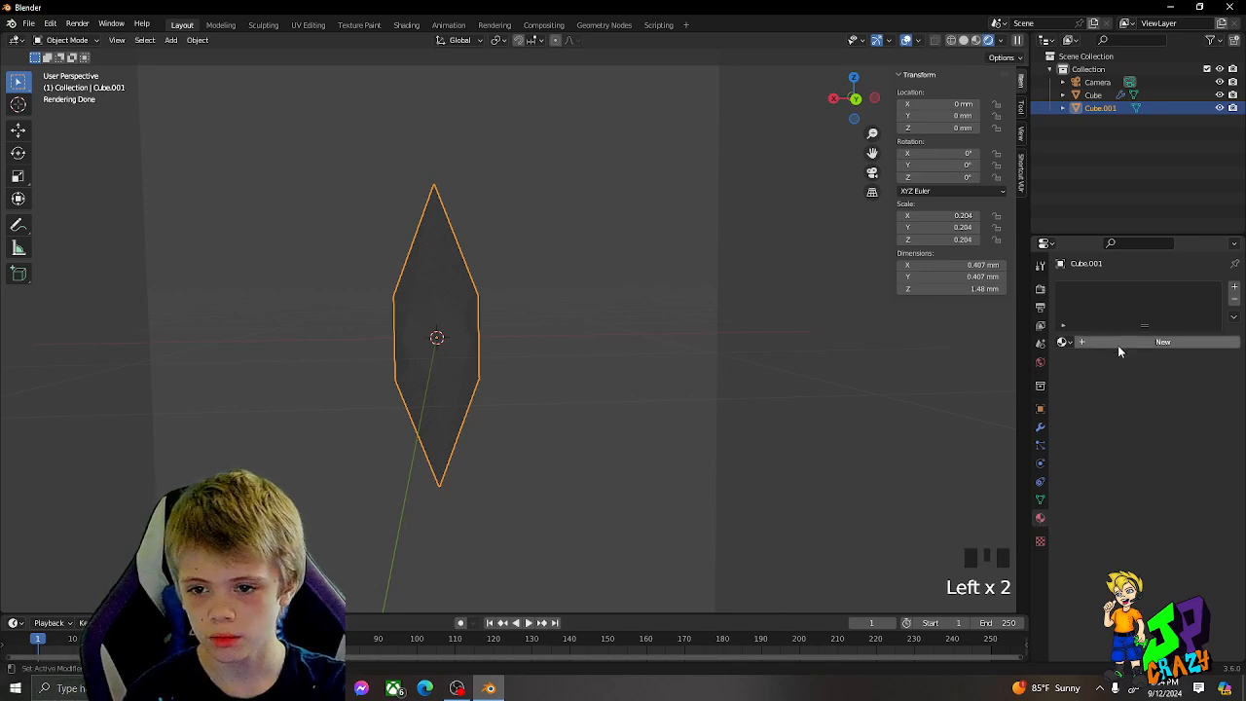
middle_click_drag(563, 337, 614, 353)
middle_click_drag(725, 362, 670, 359)
left_click(1162, 342)
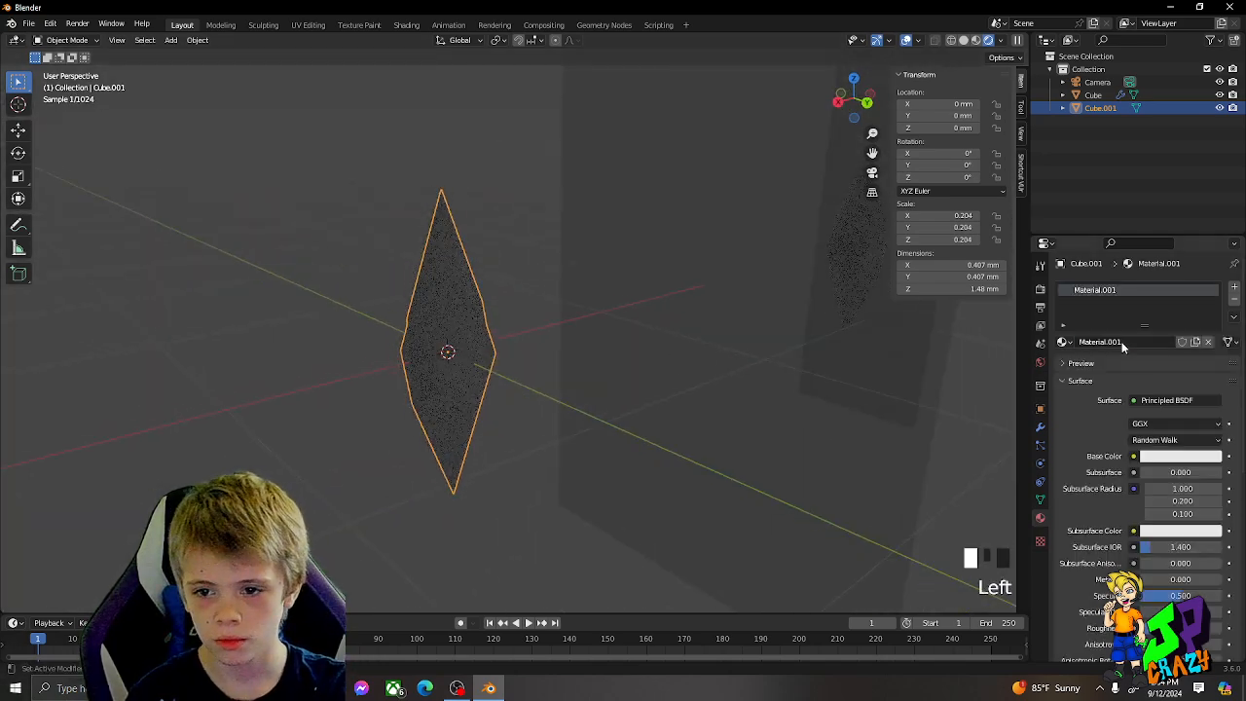
double_click(1181, 456)
left_click_drag(1135, 313, 1166, 272)
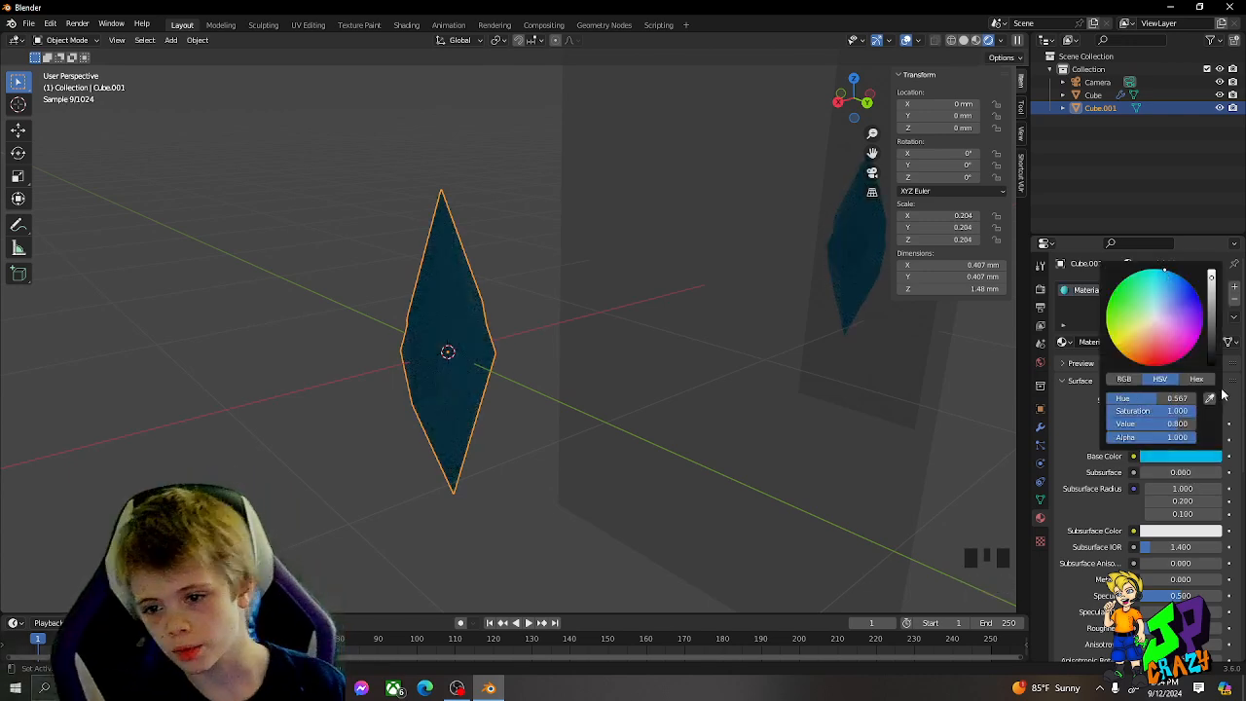
left_click_drag(1171, 424, 1192, 425)
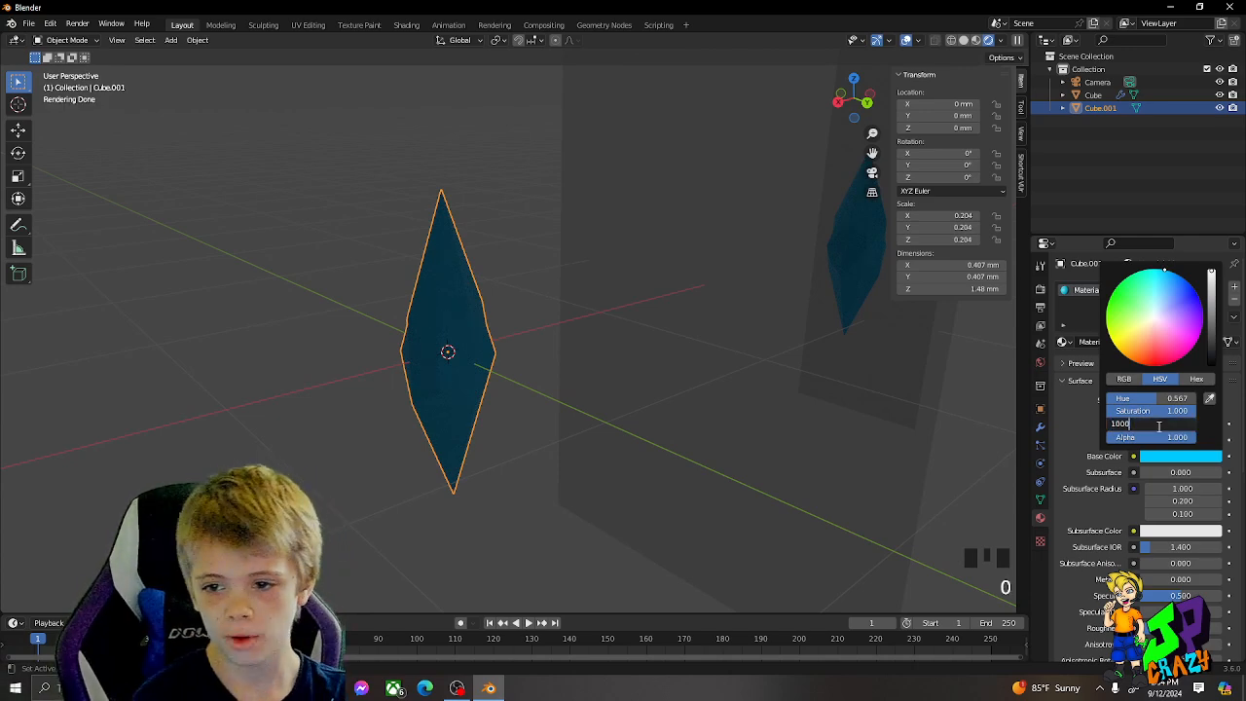
key("Return")
Shorten the crystal along Z to about 1.02 mm and deselect it
middle_click_drag(604, 282, 661, 276)
scroll(662, 275, "down", 4)
mouse_move(571, 270)
middle_mouse_down()
mouse_move(701, 282)
mouse_move(678, 293)
mouse_move(626, 286)
mouse_move(603, 267)
mouse_move(633, 302)
mouse_move(536, 265)
mouse_move(528, 216)
mouse_move(629, 196)
mouse_move(581, 255)
mouse_move(580, 209)
mouse_move(572, 258)
middle_mouse_up()
scroll(682, 278, "up", 6)
scroll(701, 281, "down", 3)
key("s")
key("z")
left_click(514, 241)
scroll(631, 201, "up", 6)
scroll(549, 265, "down", 4)
scroll(550, 267, "down", 3)
left_click(581, 209)
scroll(572, 259, "up", 3)
Add another cube at the origin and scale it down uniformly to about 0.28 mm
key("shift+d")
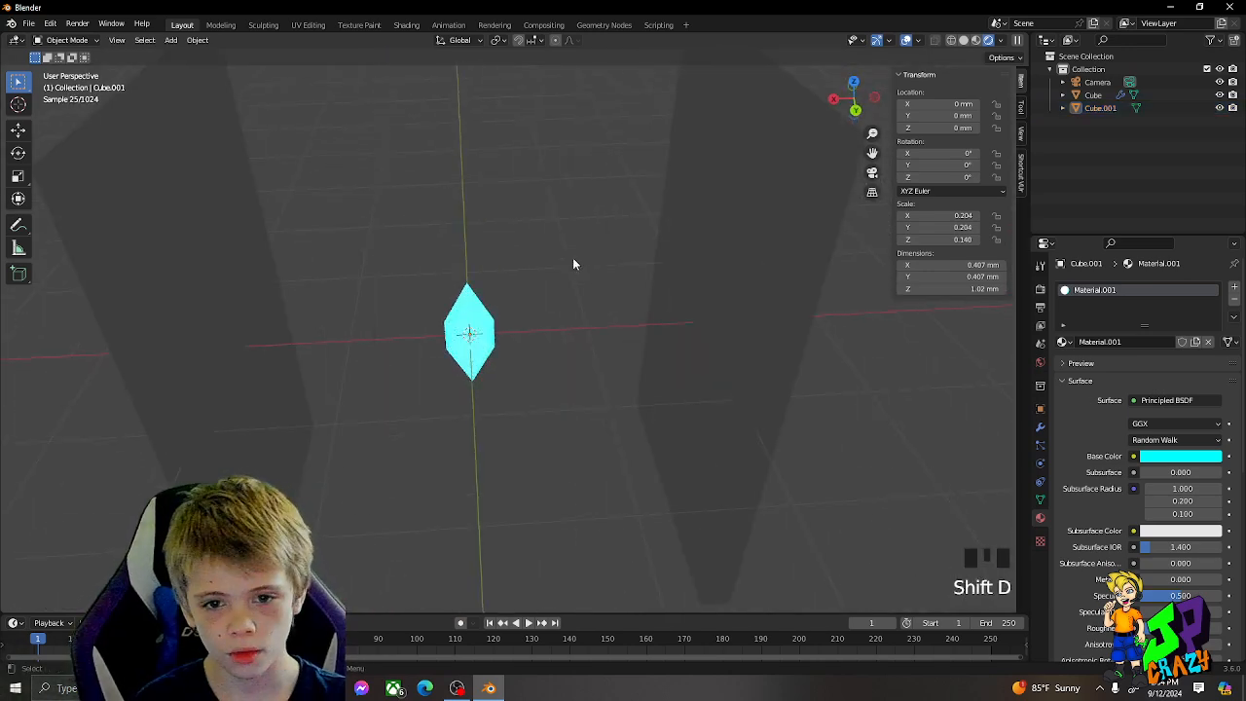
key("shift+a")
mouse_move(587, 260)
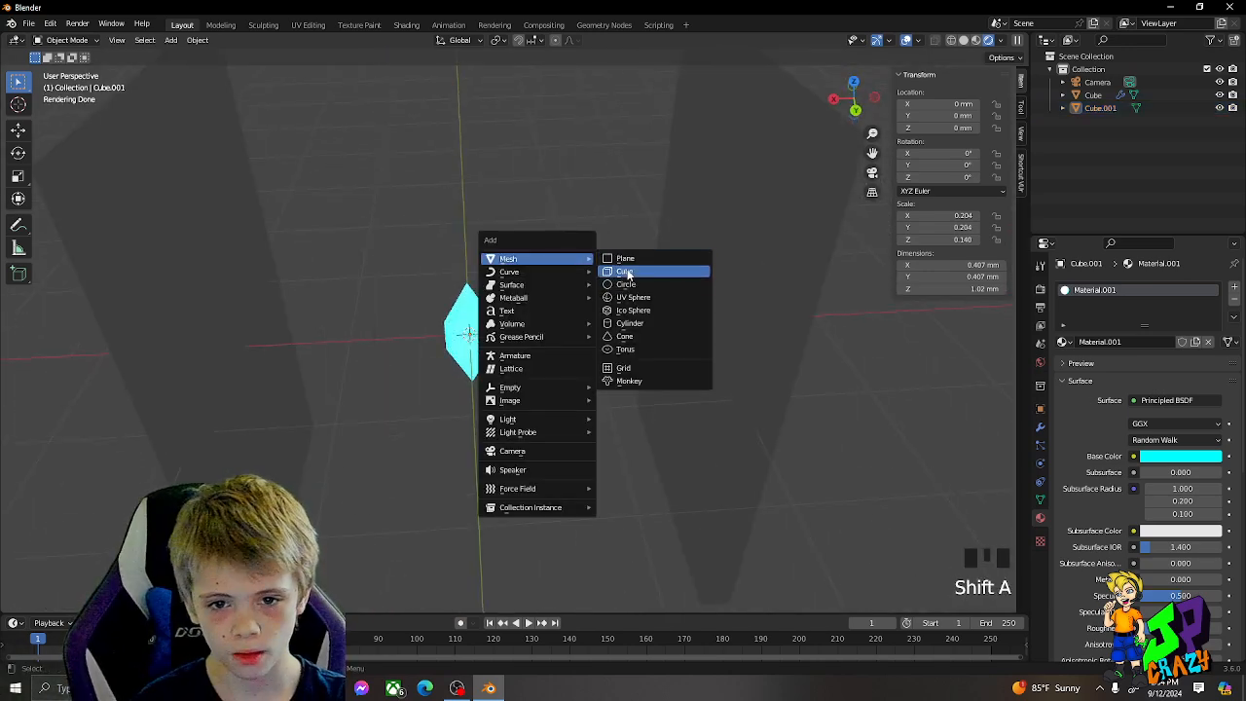
left_click(625, 271)
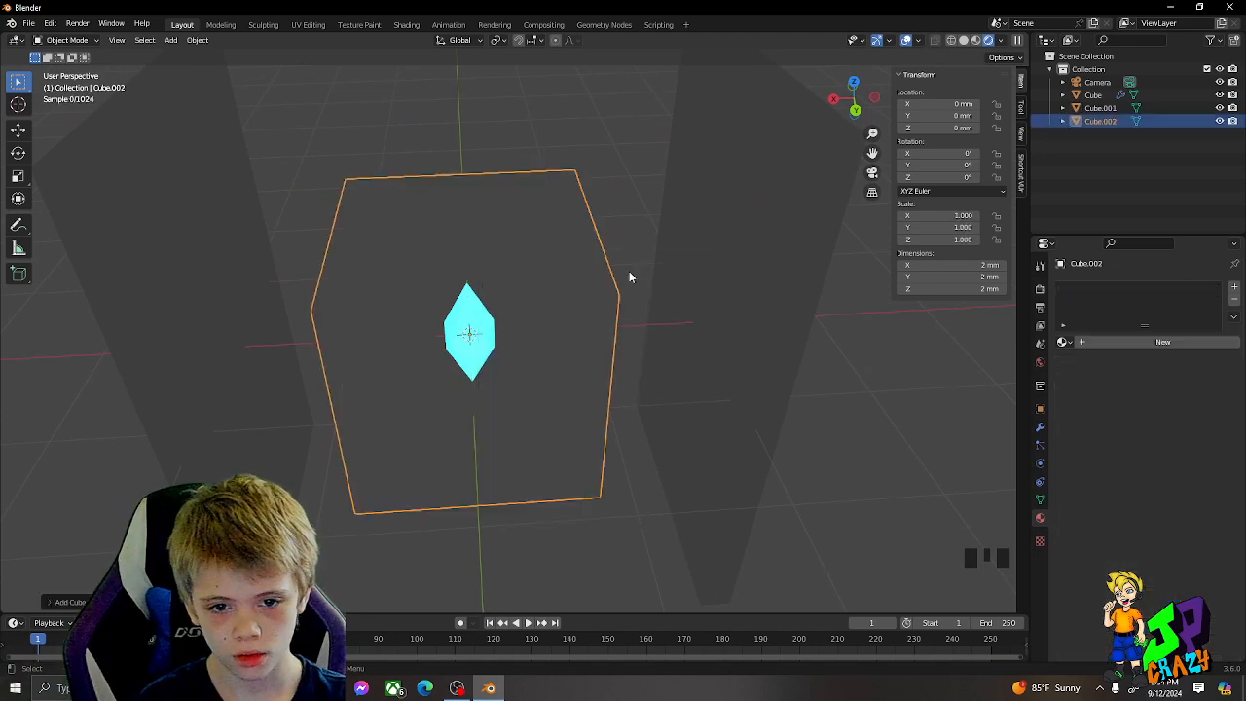
middle_click_drag(628, 276, 584, 390)
key("s")
left_click(508, 386)
Stretch the new small cube along X into a bar about 5.22 mm long
middle_click_drag(508, 386, 370, 334)
key("s")
key("z")
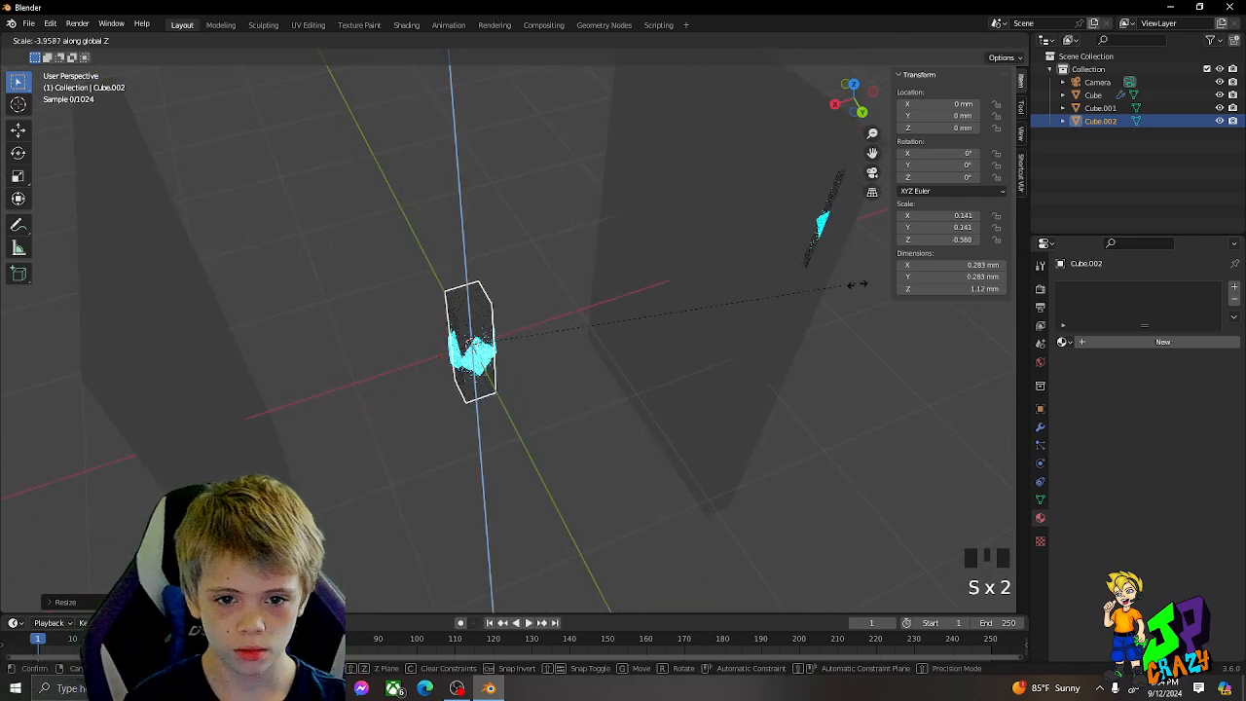
key("s")
key("x")
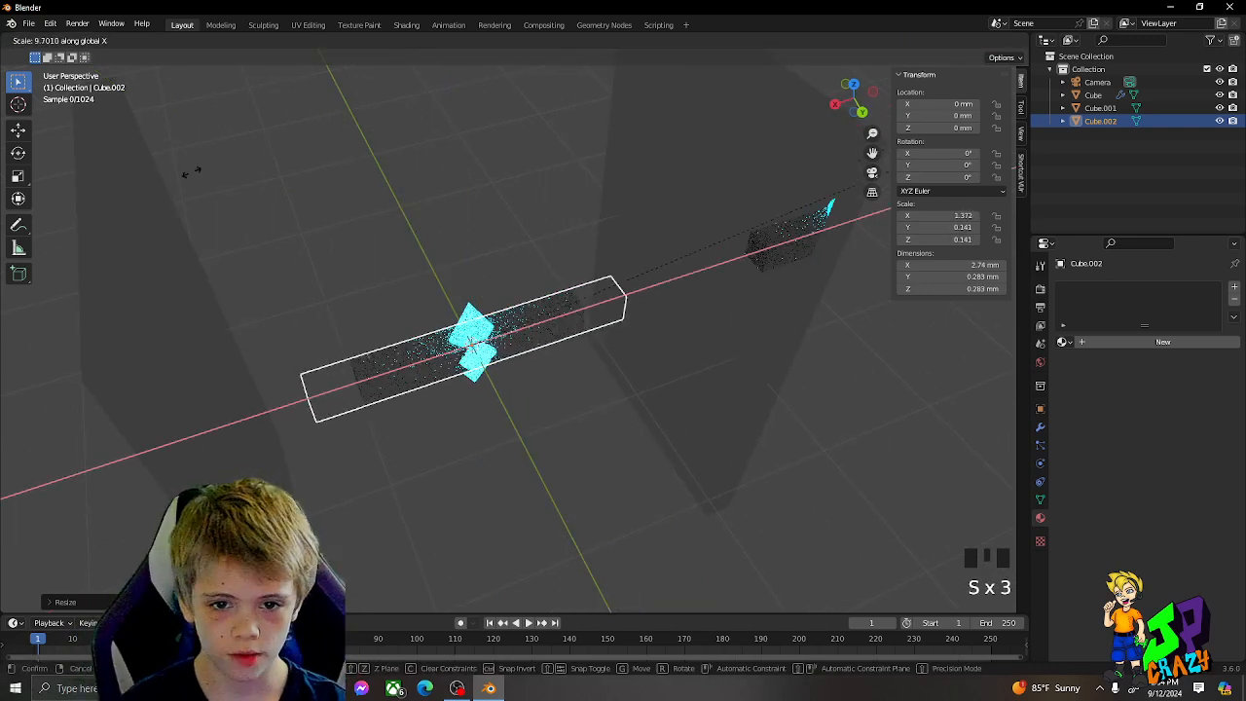
left_click(770, 281)
Move the bar above and behind the crystal, to about -1.01 mm in Y and 1.94 mm in Z
key("g")
key("z")
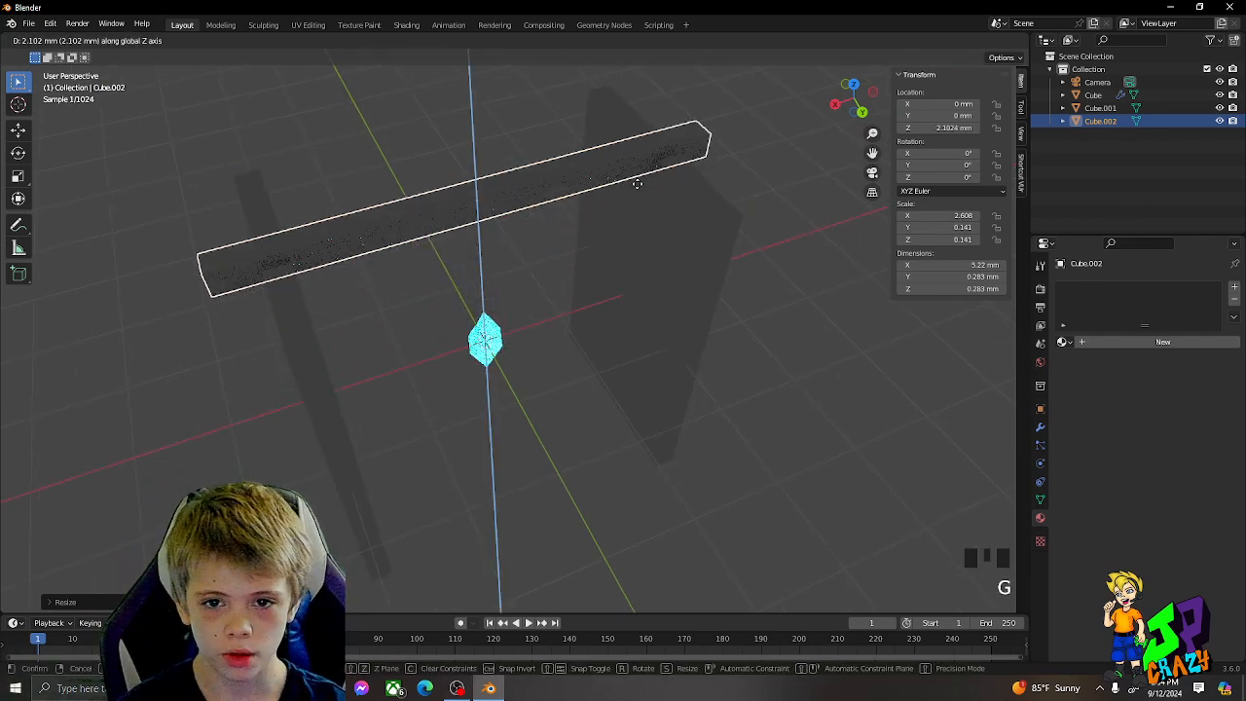
left_click(640, 190)
Try a duplicate of the bar and delete it
mouse_move(644, 195)
middle_mouse_down()
mouse_move(700, 211)
mouse_move(640, 184)
mouse_move(647, 218)
middle_mouse_up()
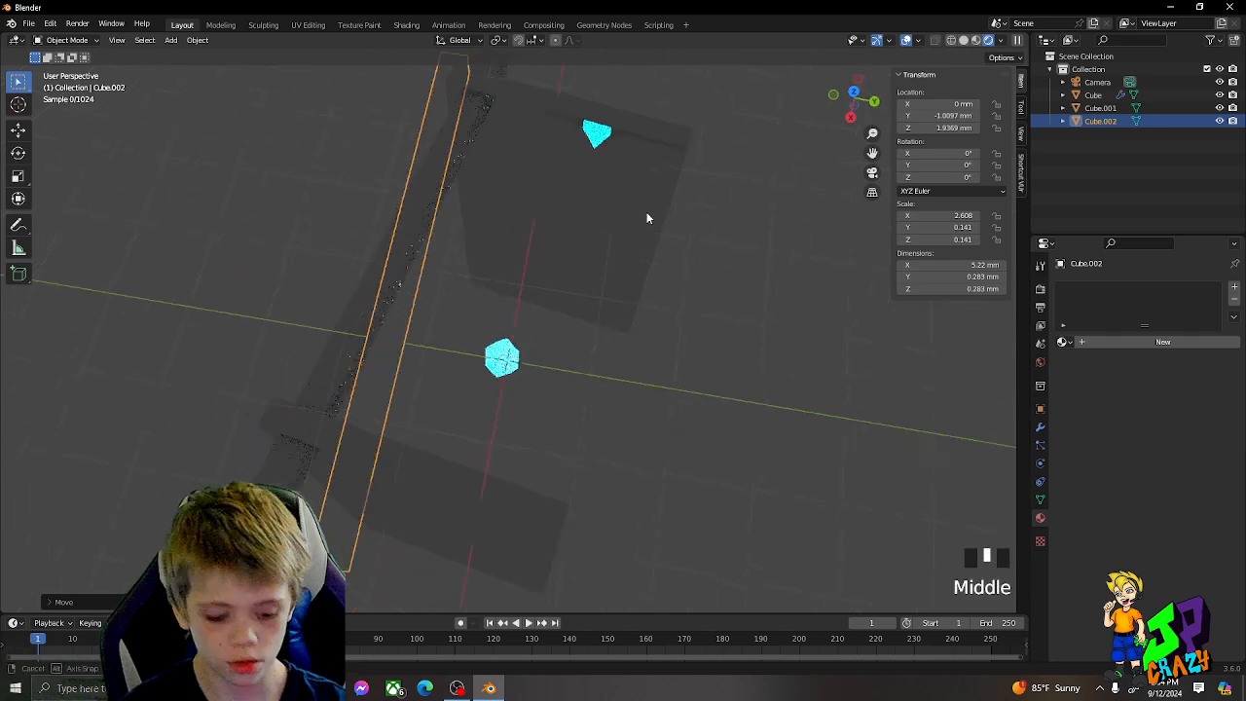
key("shift+d")
key("Delete")
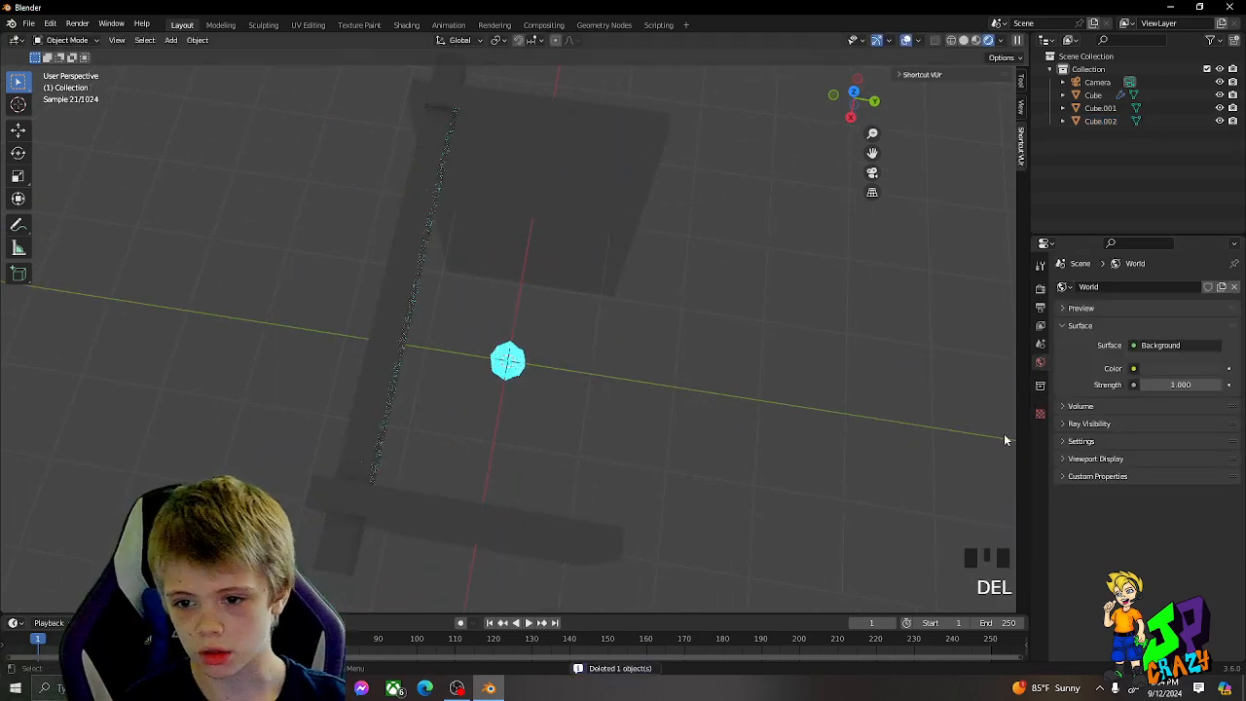
Give the bar a new material with a pure red base color and raise the color's value
left_click(403, 220)
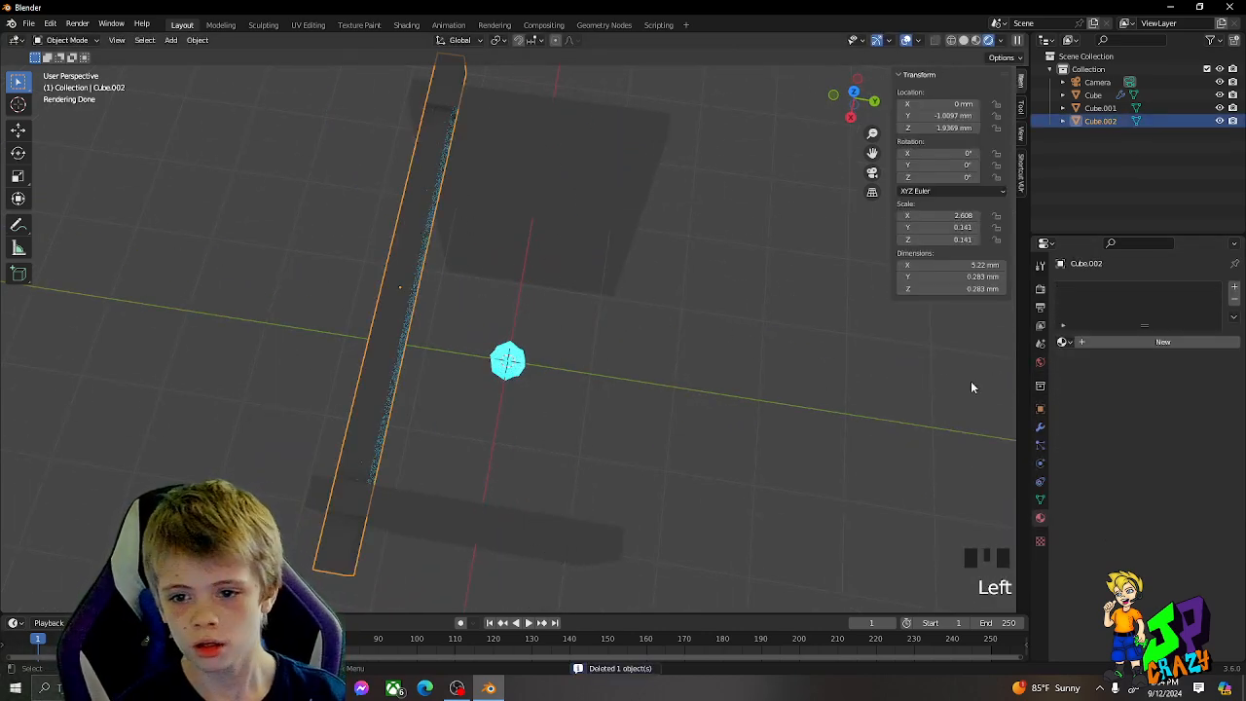
left_click(1116, 342)
left_click(1170, 455)
left_click(1181, 358)
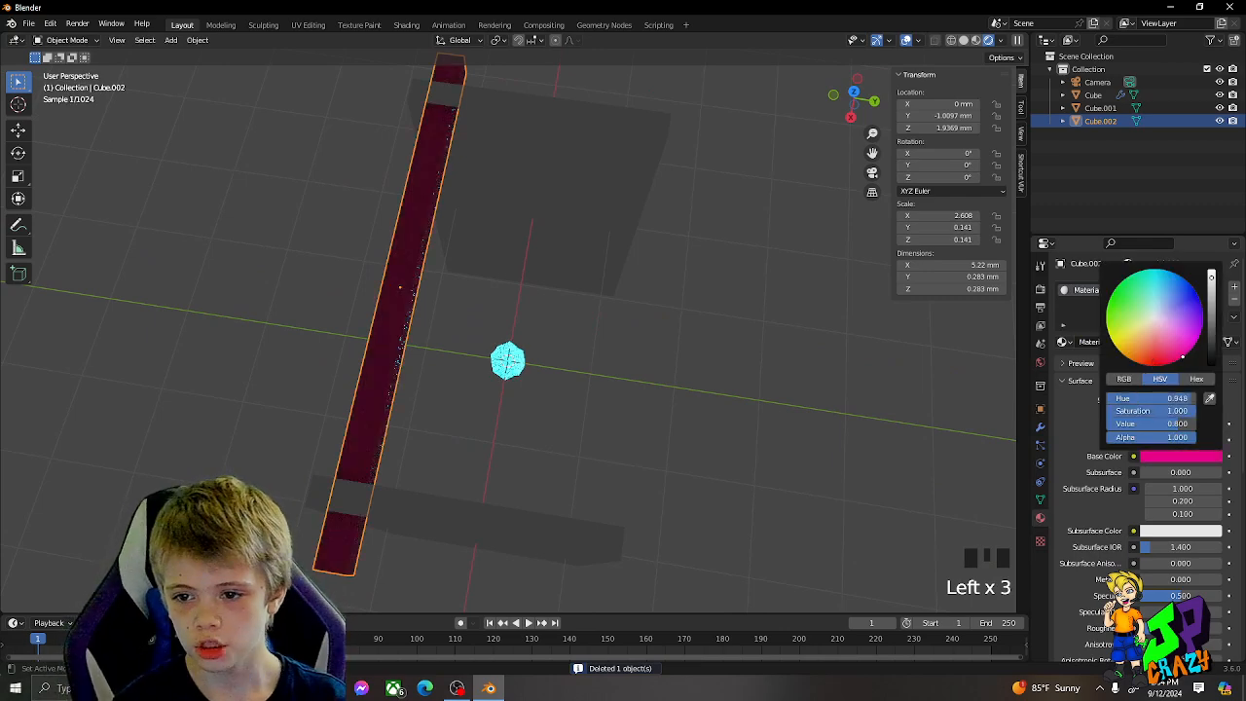
left_click(1155, 458)
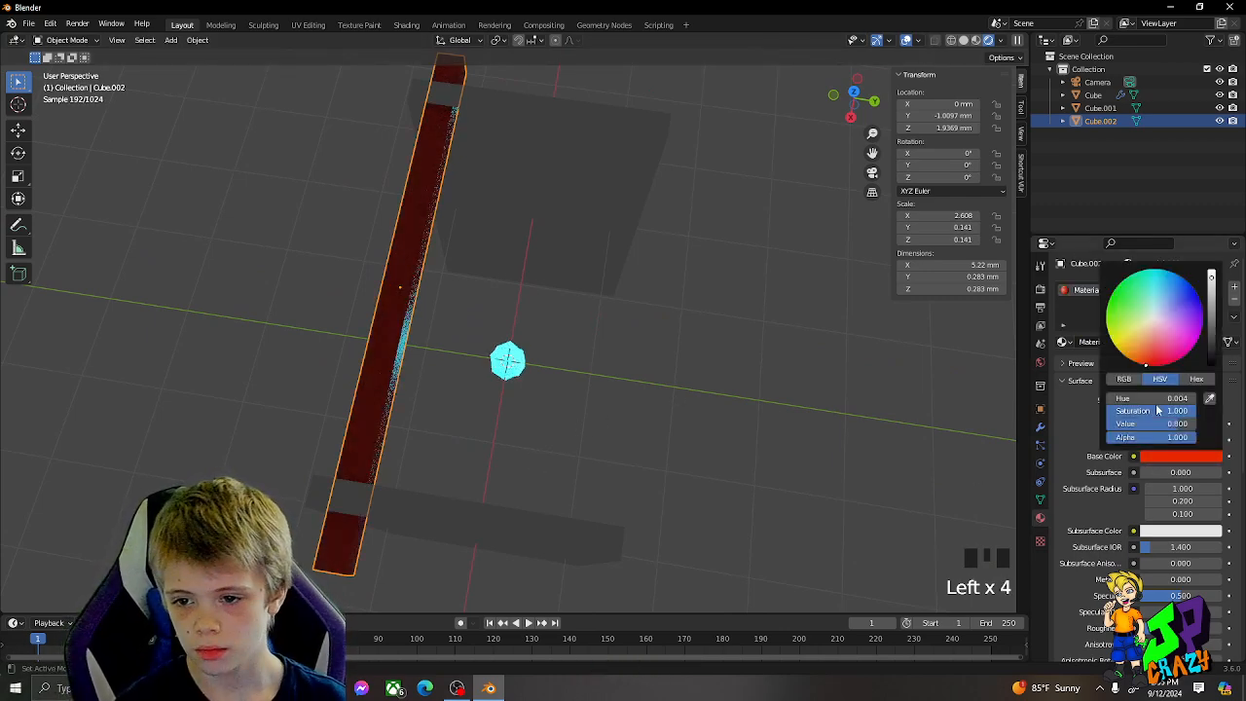
left_click_drag(1145, 365, 1154, 366)
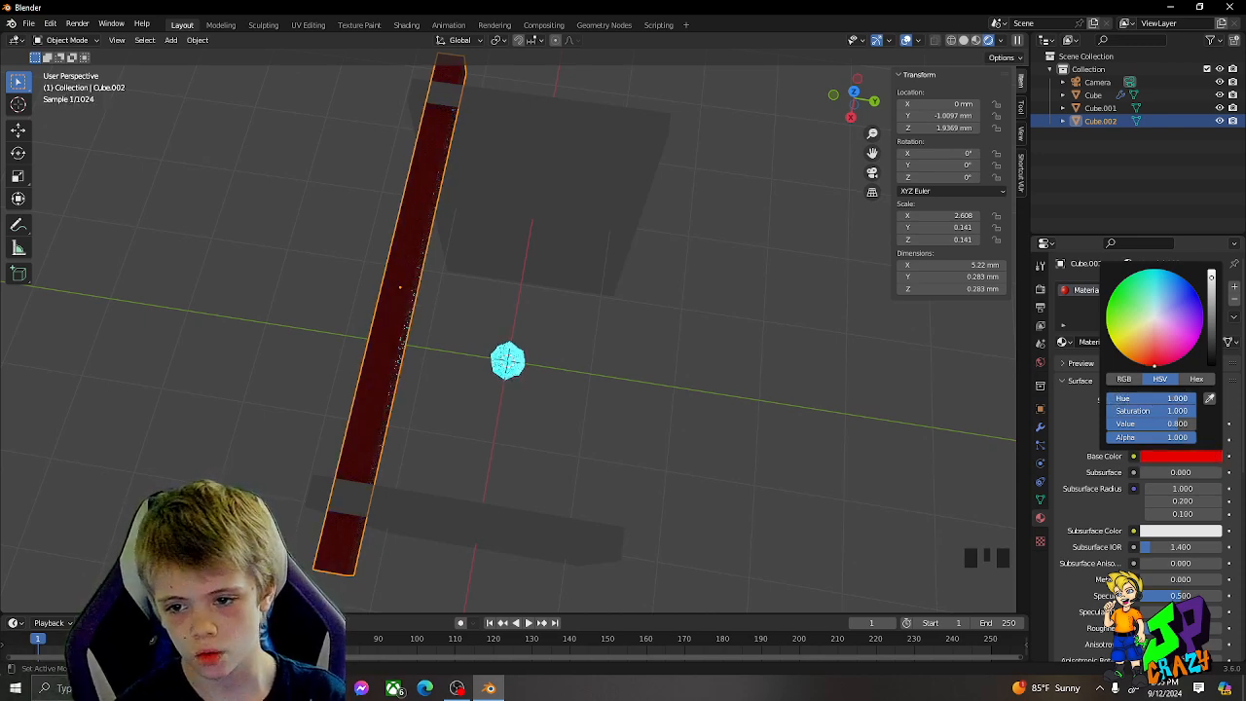
left_click(1169, 455)
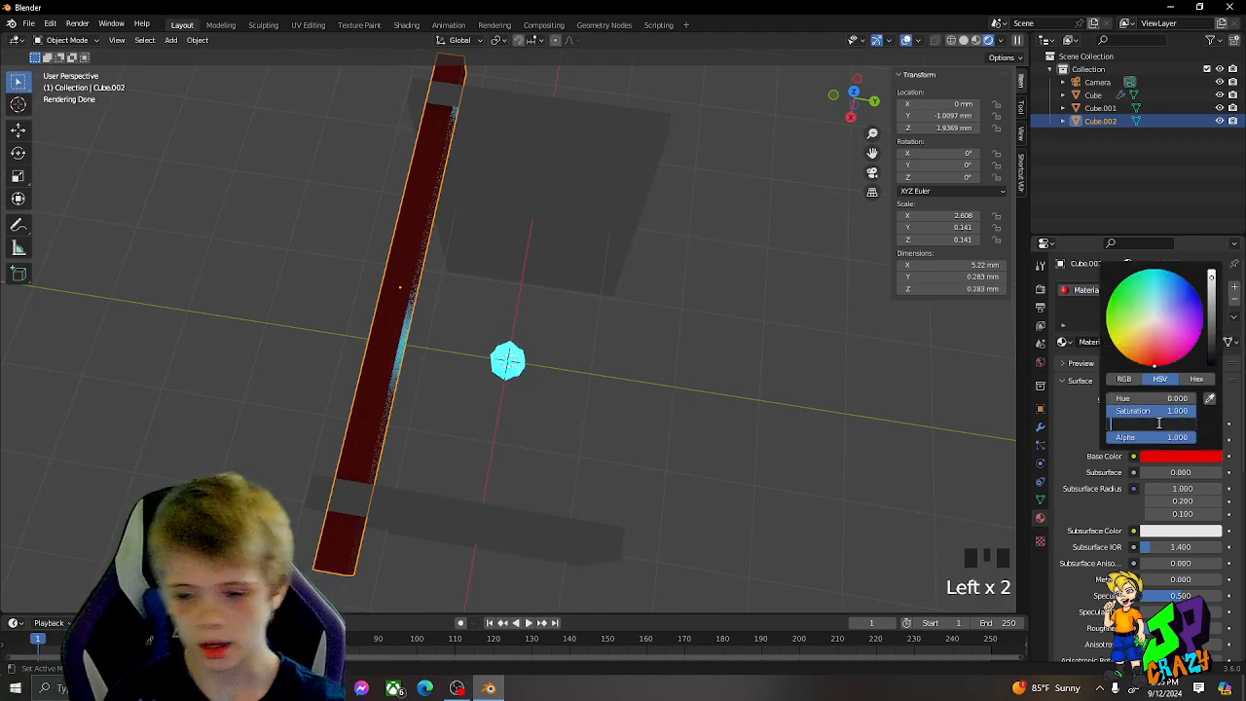
key("Return")
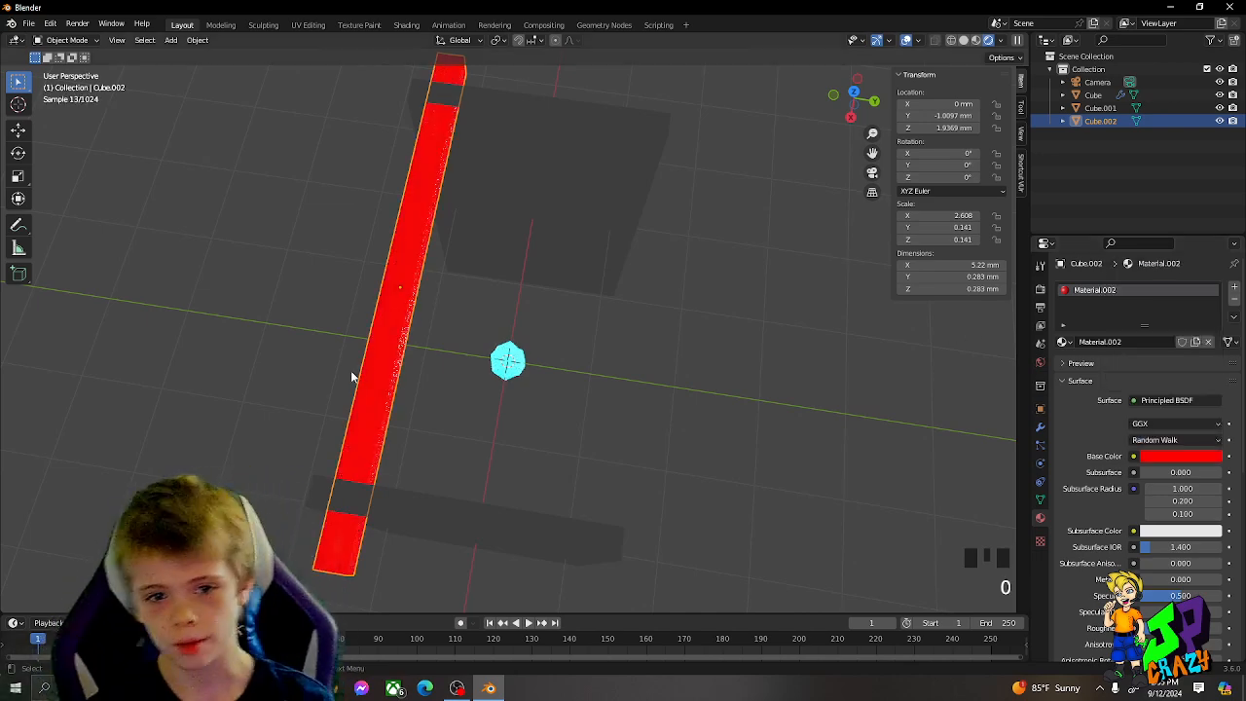
Try a duplicate of the red bar at about 1.14 mm in Y and delete it
key("shift+d")
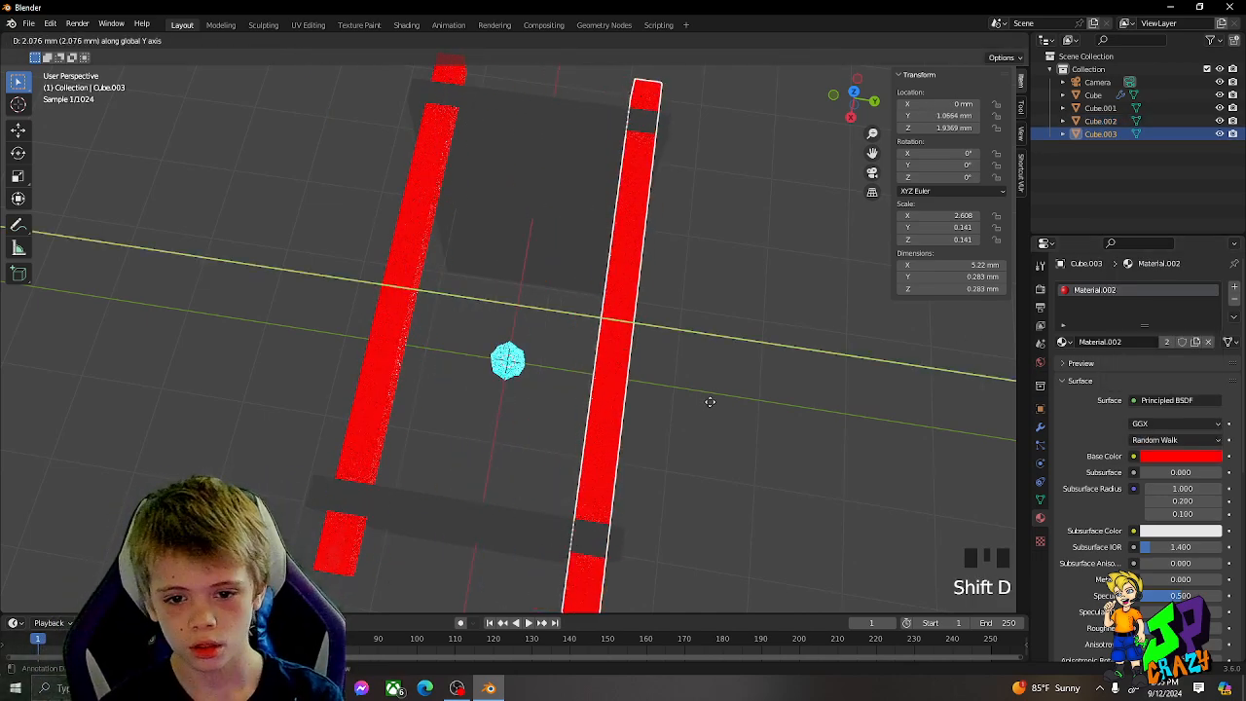
left_click(716, 405)
left_click(412, 302, "shift")
middle_click_drag(413, 301, 556, 229)
left_click(556, 189)
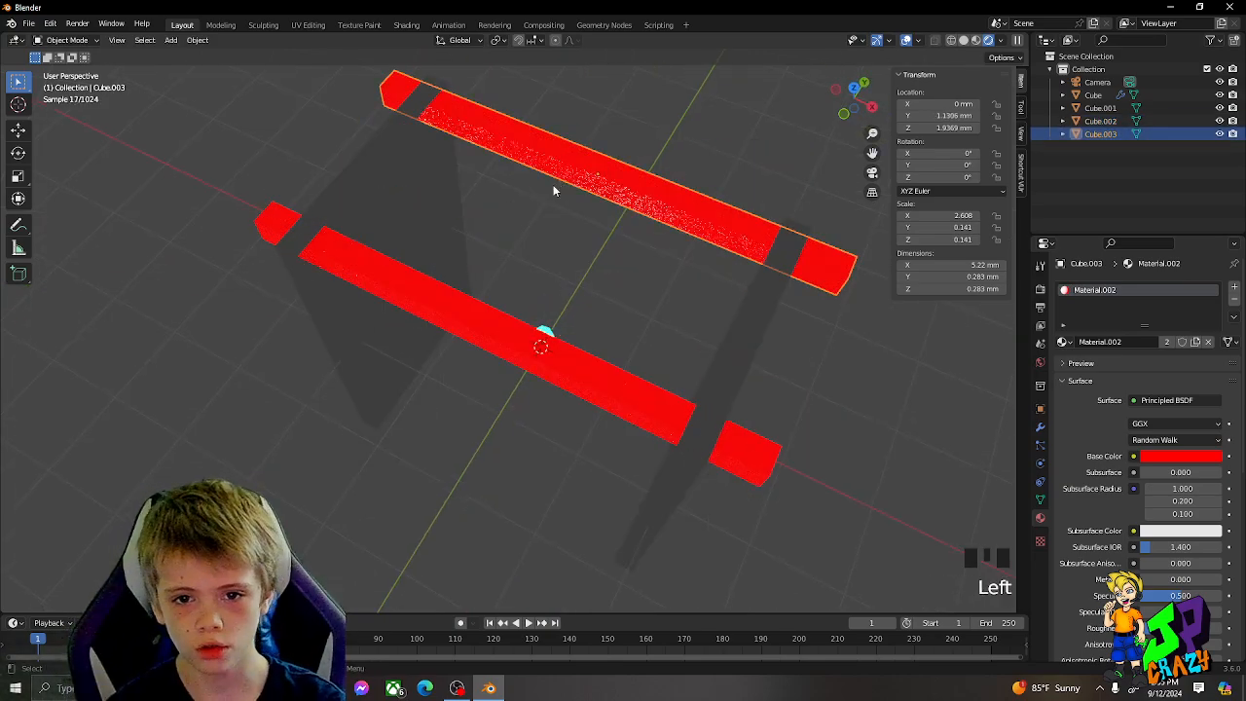
key("Delete")
Add a Mirror modifier to the remaining red bar
left_click(511, 328)
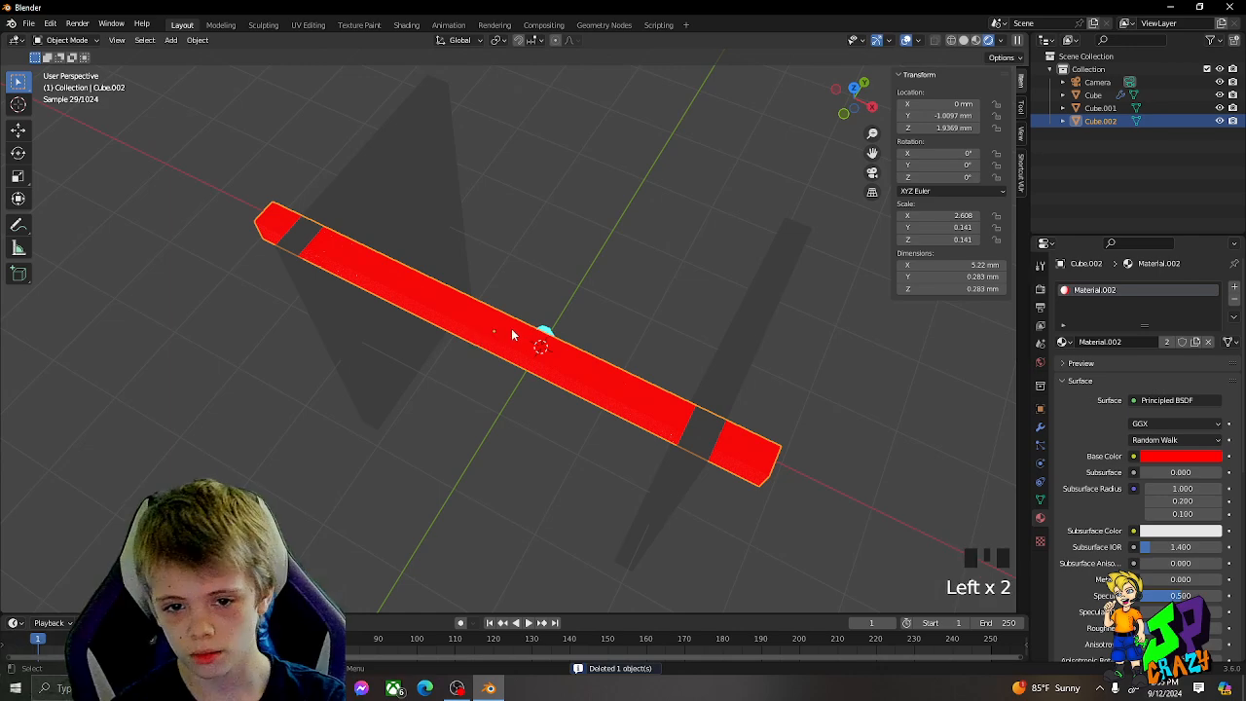
left_click(1040, 426)
left_click(1039, 446)
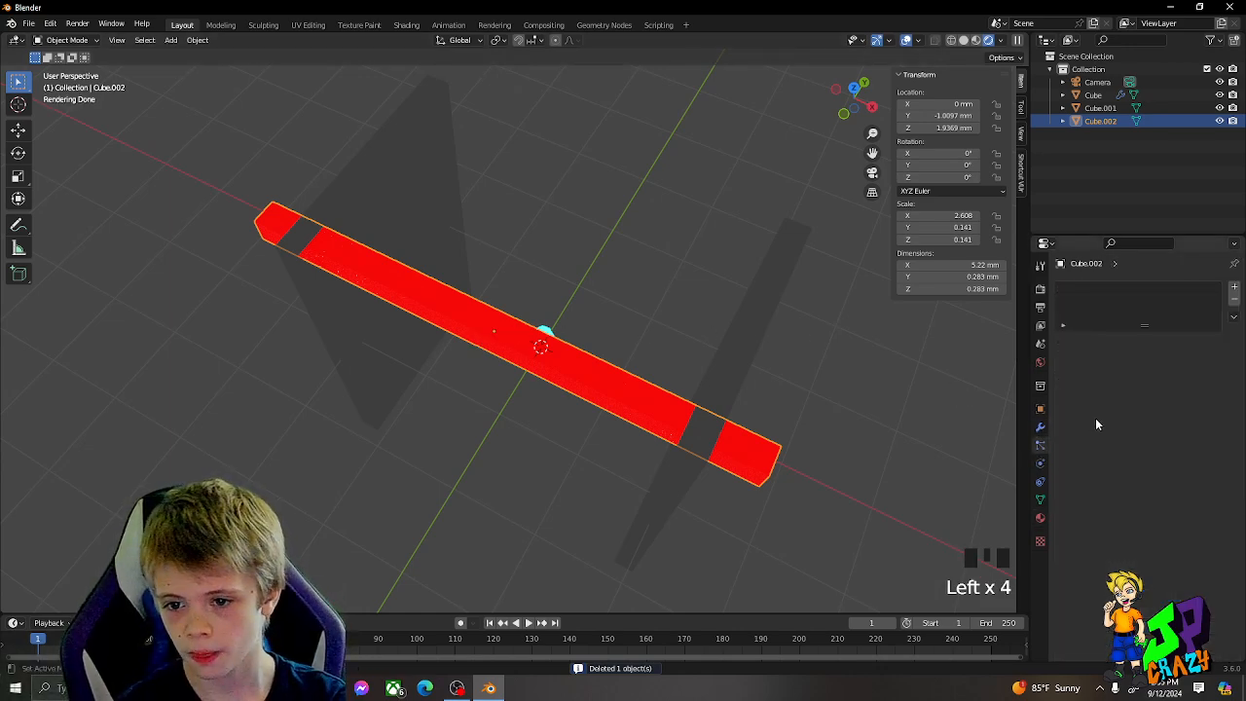
left_click(1041, 427)
left_click(1090, 287)
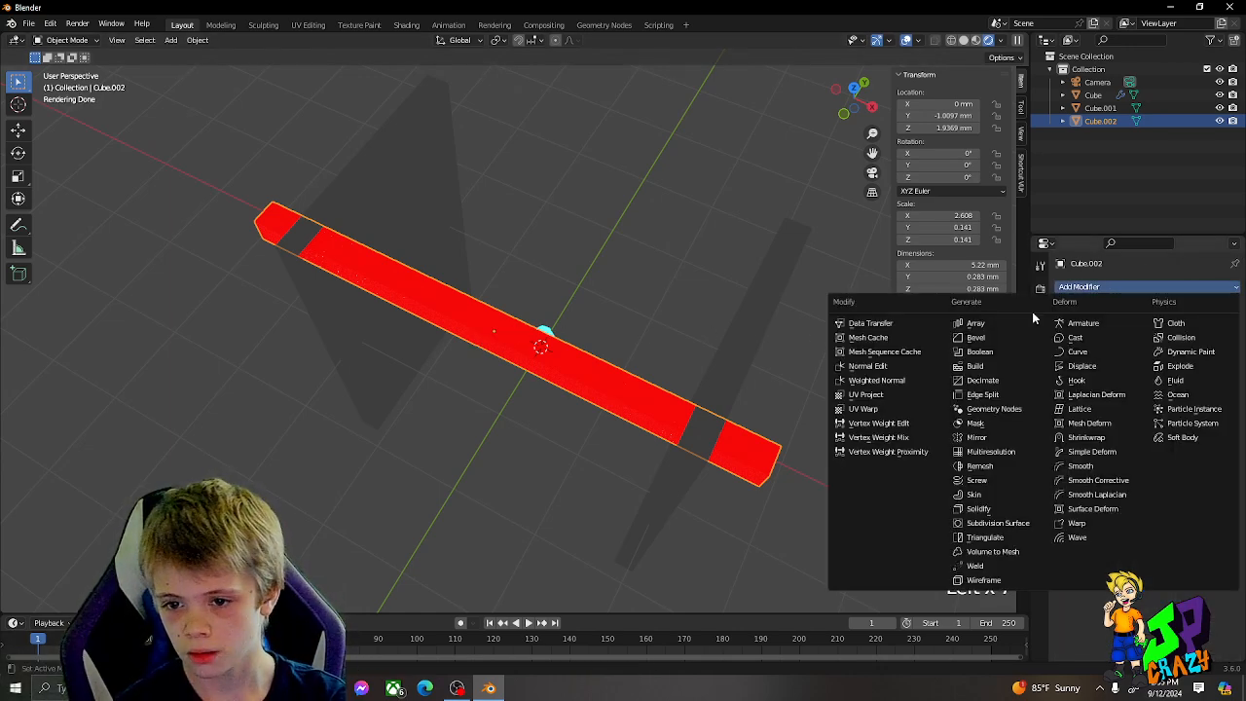
left_click(993, 440)
Mirror the bar across Y instead of X and shift its geometry about 1.3 mm along Y in Edit Mode
key("Tab")
middle_click_drag(625, 350, 561, 342)
key("a")
key("g")
key("y")
right_click(710, 261)
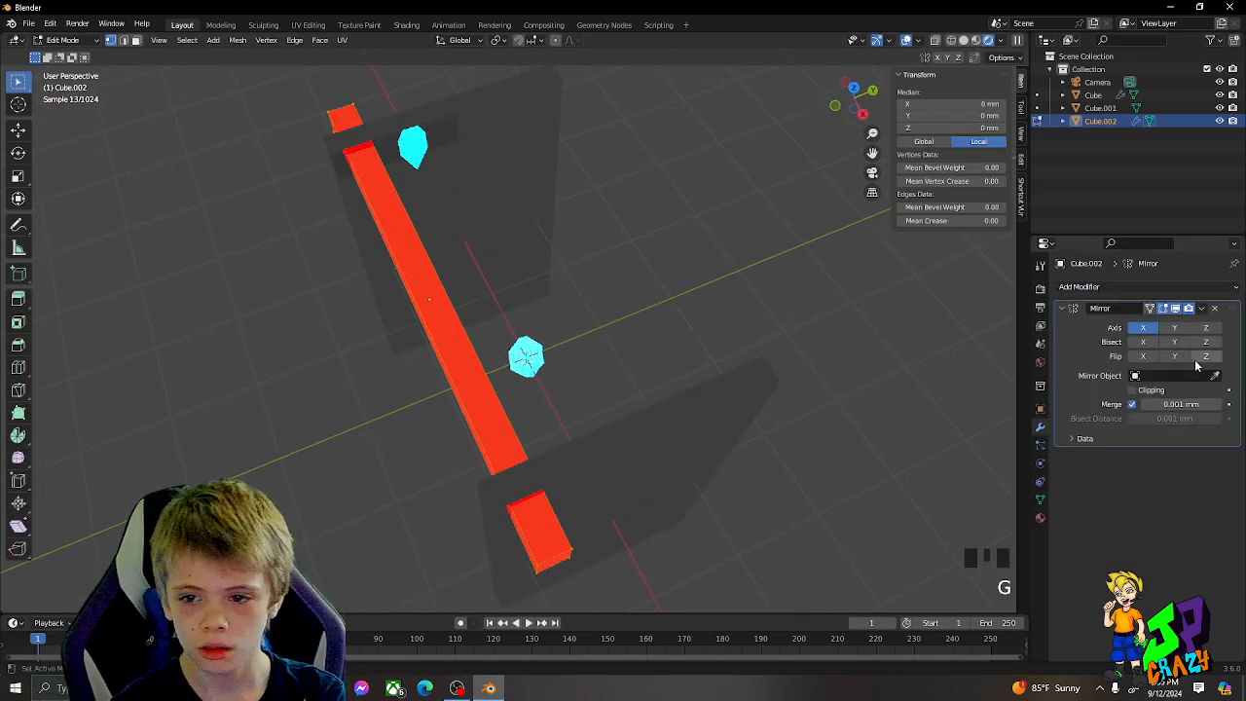
key("y")
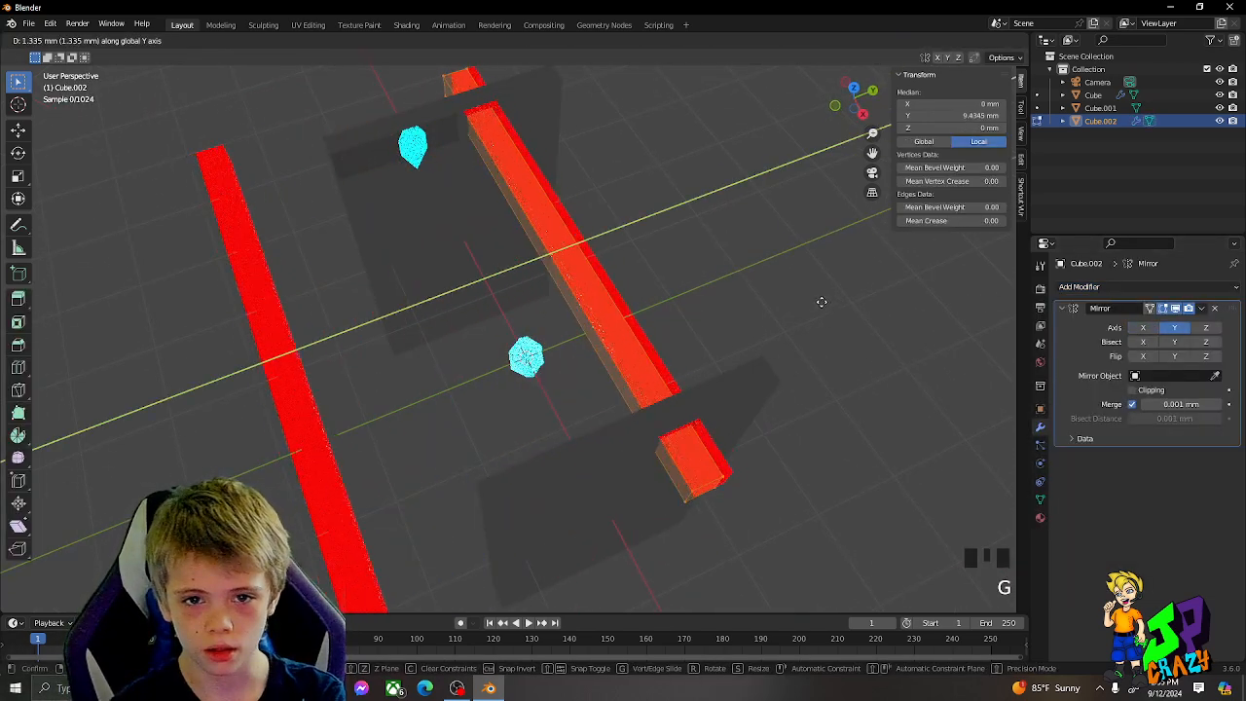
left_click(817, 301)
key("Tab")
Adjust the mirrored bar pair to a Y location of about -0.03 mm and an overall Y width of about 2.56 mm
key("g")
key("y")
left_click(820, 271)
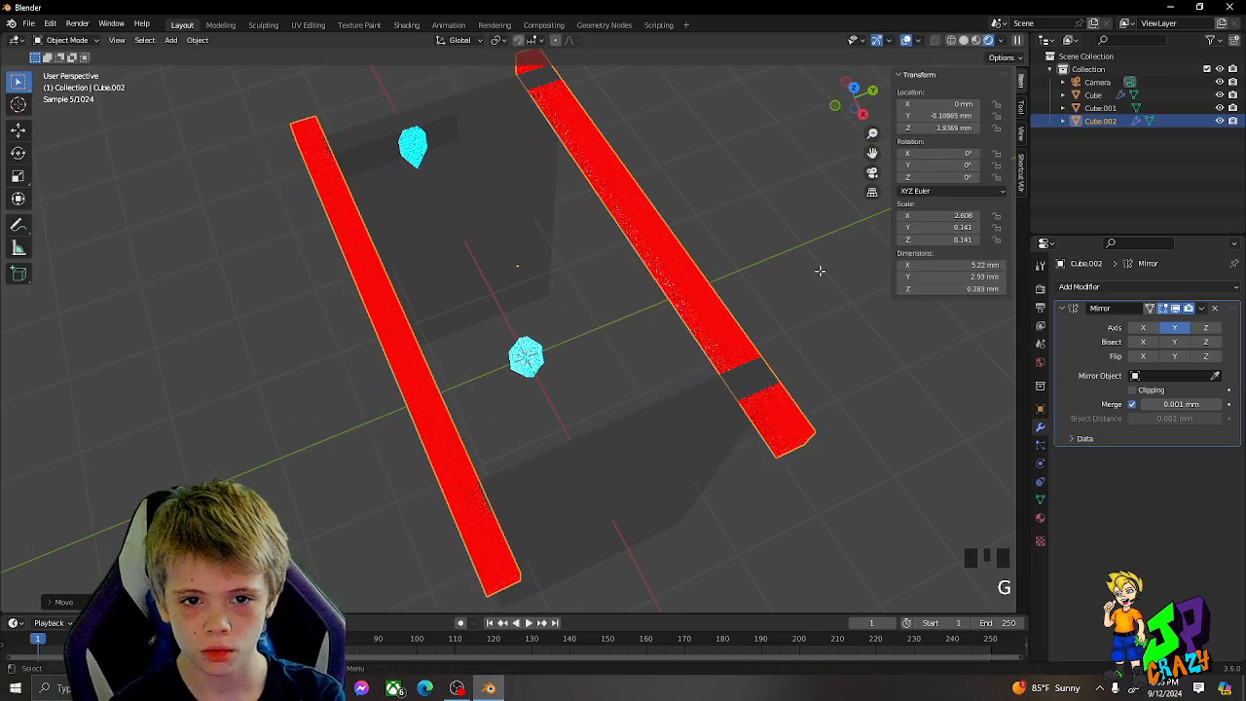
key("Tab")
key("g")
key("y")
left_click(802, 272)
middle_click_drag(802, 272, 670, 343)
key("Tab")
key("g")
key("y")
left_click(774, 273)
Apply the Mirror modifier on the red bars
scroll(634, 222, "up", 6)
scroll(654, 255, "up", 3)
scroll(660, 322, "down", 5)
scroll(658, 333, "down", 3)
left_click(1201, 307)
left_click(1144, 323)
Examine the crystal and its reflections between the mirrored slabs
left_click(545, 166)
middle_click_drag(545, 166, 750, 270)
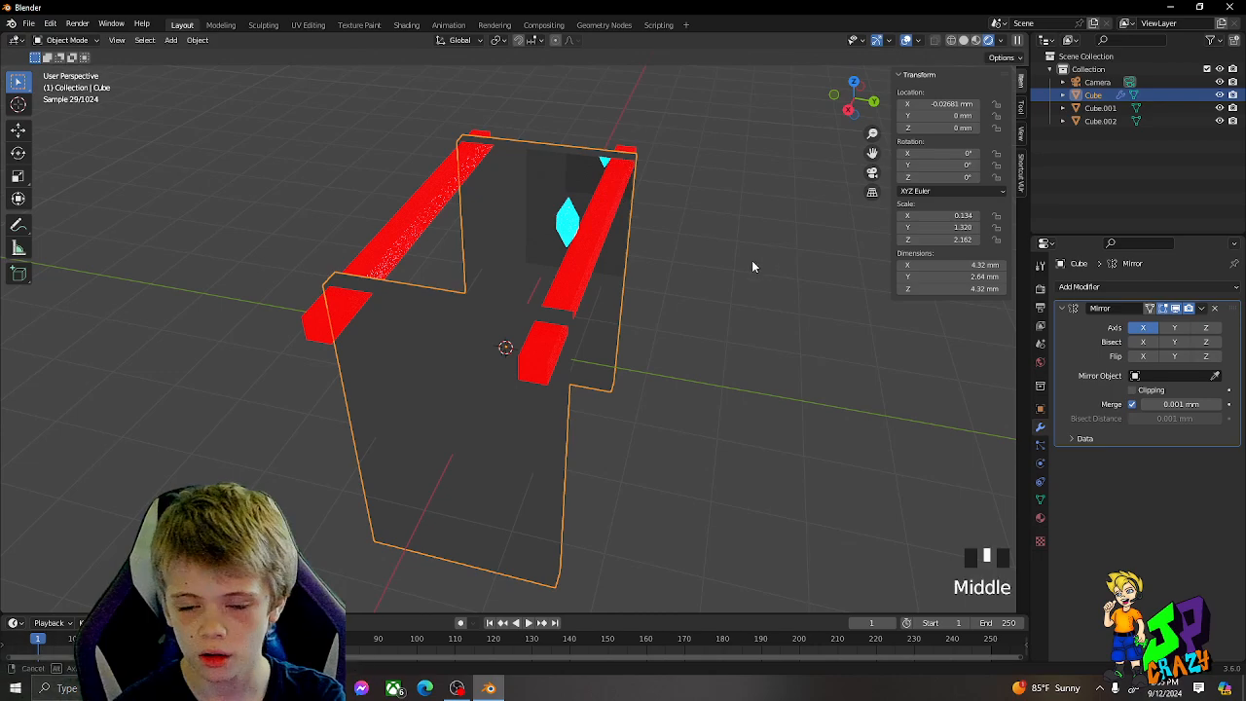
scroll(639, 278, "up", 9)
middle_click_drag(611, 283, 737, 231)
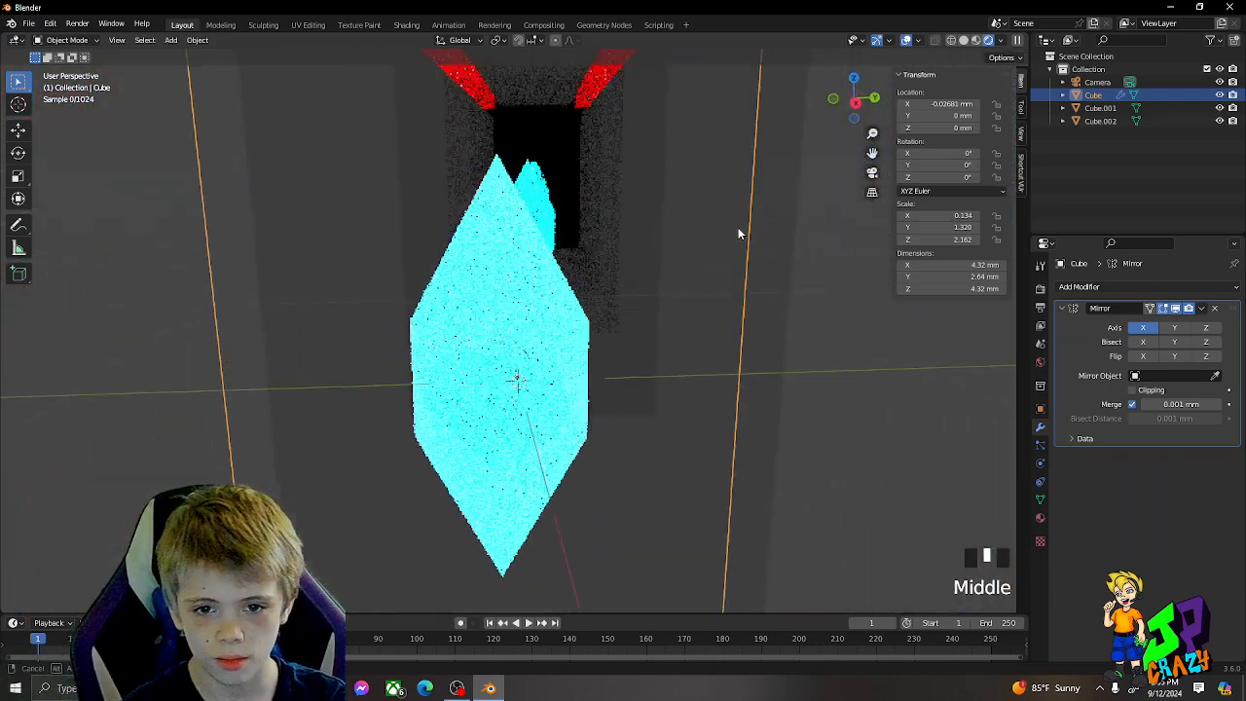
scroll(653, 270, "down", 3)
middle_click_drag(653, 269, 859, 257)
scroll(723, 250, "down", 3)
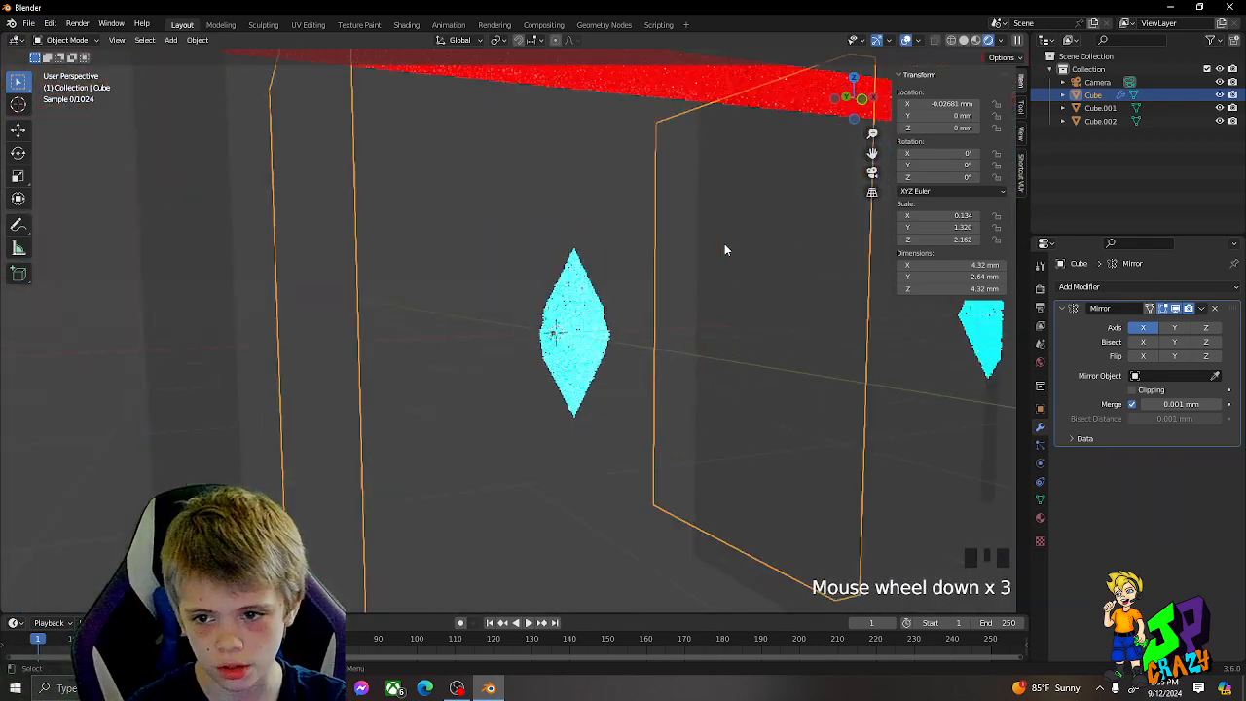
middle_click_drag(723, 250, 641, 368)
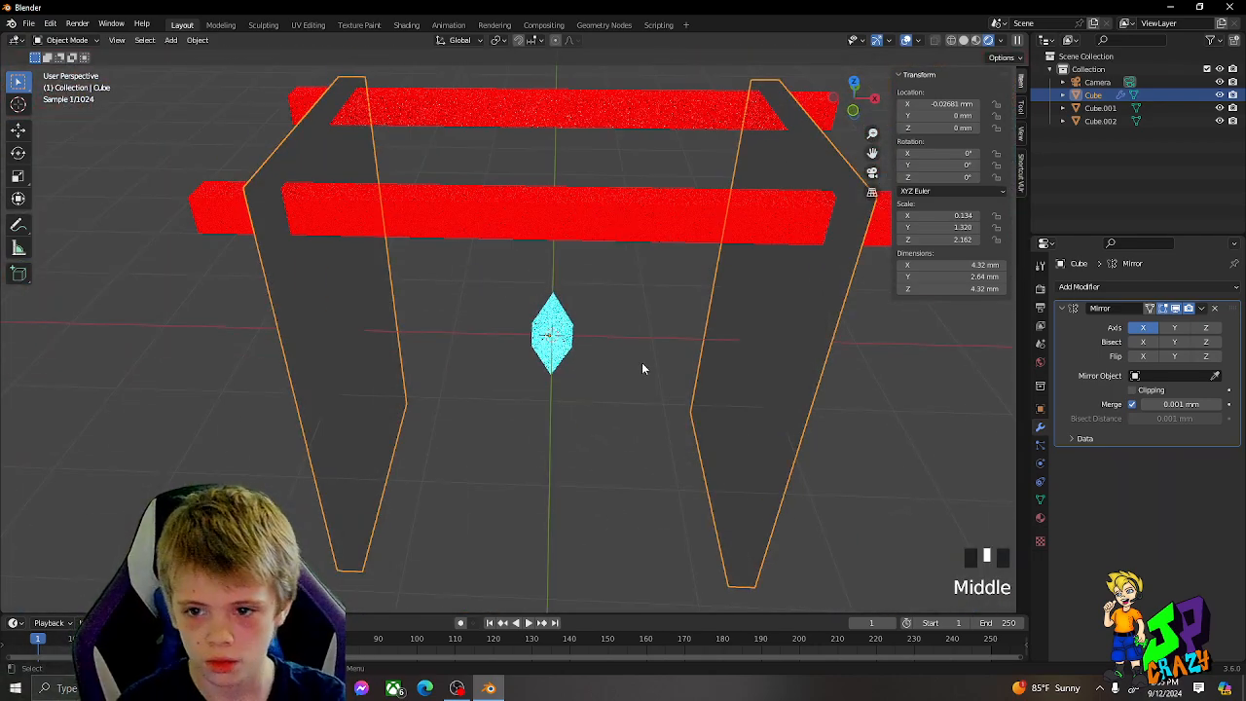
Duplicate the red bars in place and flatten the copy along Z to about 0.04 mm thick
left_click(581, 196)
scroll(587, 211, "up", 3)
middle_click_drag(615, 192, 539, 156)
scroll(608, 226, "up", 3)
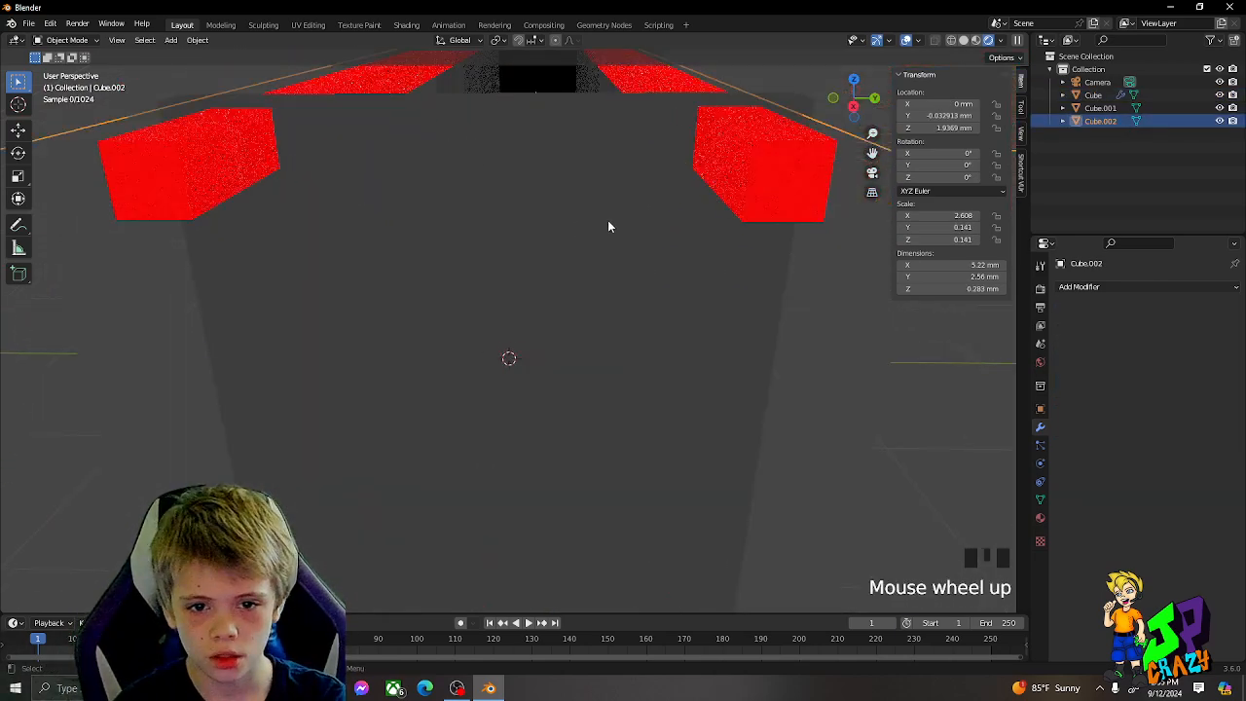
scroll(613, 194, "up", 4)
middle_click_drag(620, 165, 656, 228)
scroll(620, 151, "down", 5)
scroll(537, 116, "down", 6)
key("shift+d")
key("z")
key("s")
left_click(571, 176)
Try spreading the flattened strips to about 3.27 mm across Y
scroll(526, 276, "up", 4)
key("s")
key("y")
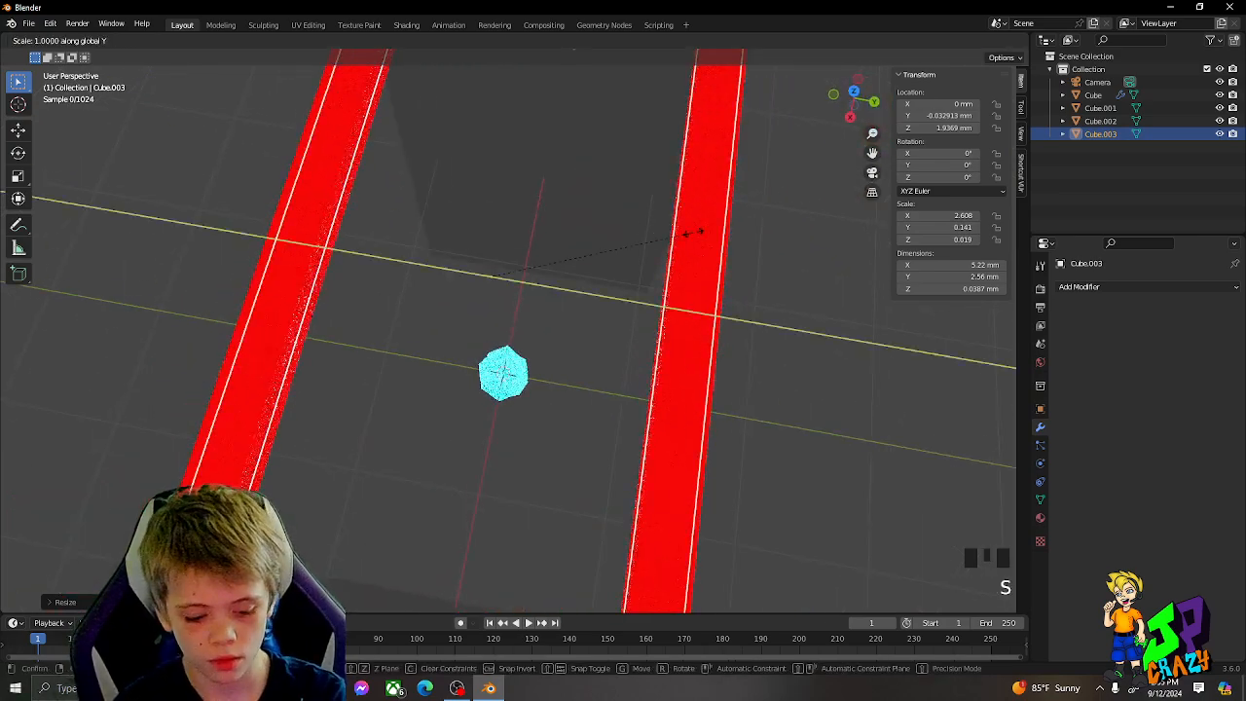
left_click(748, 231)
middle_click_drag(748, 230, 757, 221)
scroll(757, 221, "down", 3)
key("g")
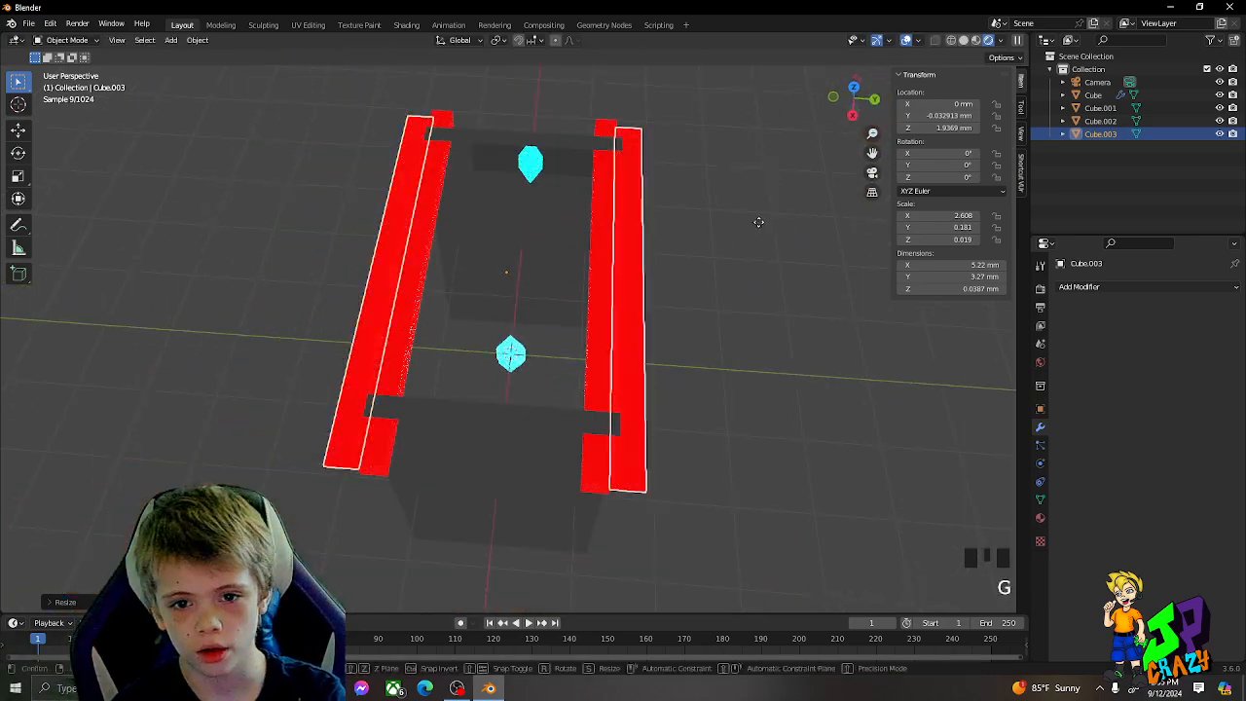
key("y")
right_click(760, 229)
key("s")
key("x")
right_click(685, 237)
Scale the flattened strips along Y to about 2.13 mm overall
key("s")
key("y")
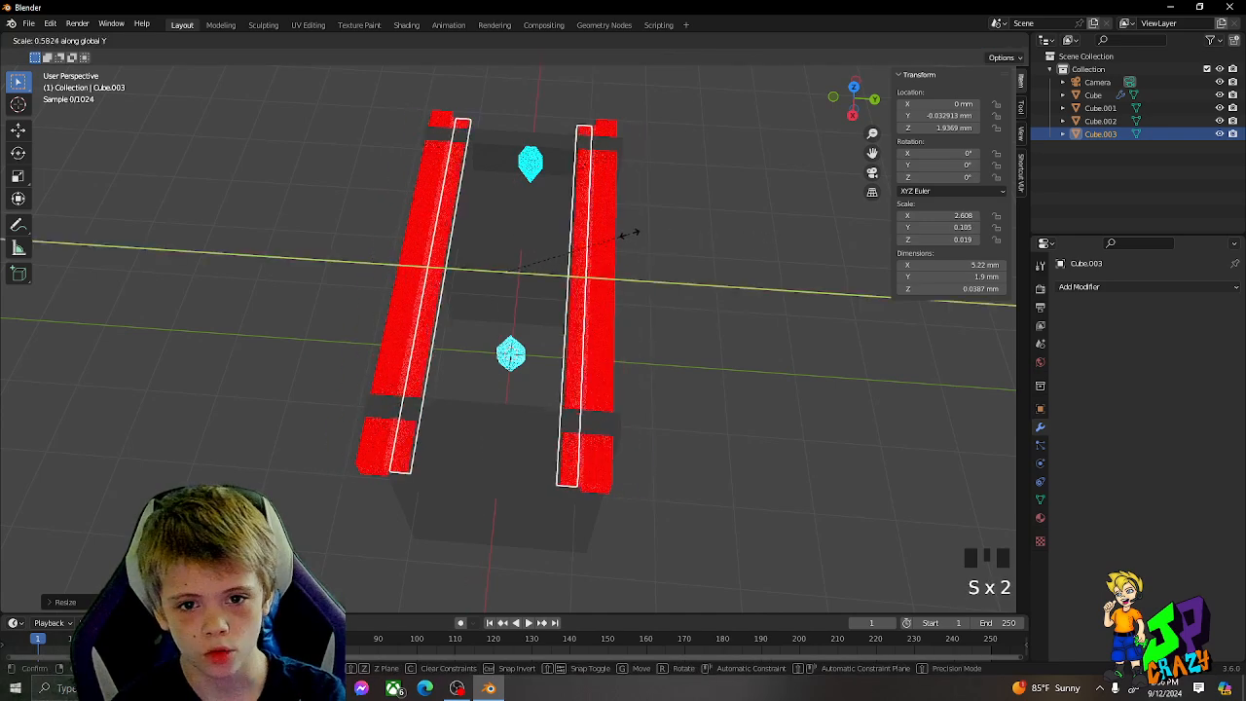
left_click(647, 237)
scroll(647, 237, "up", 4)
middle_click_drag(646, 236, 590, 316)
scroll(650, 203, "up", 4)
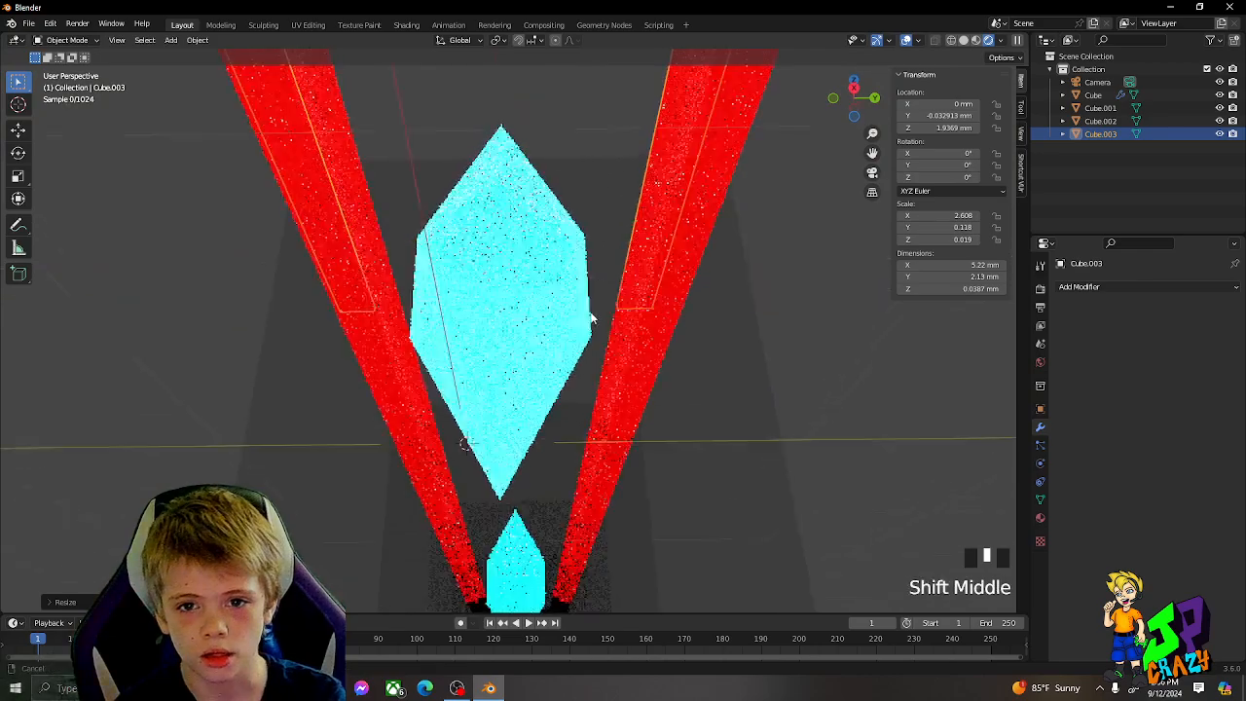
scroll(590, 316, "down", 7)
middle_click_drag(701, 336, 652, 350)
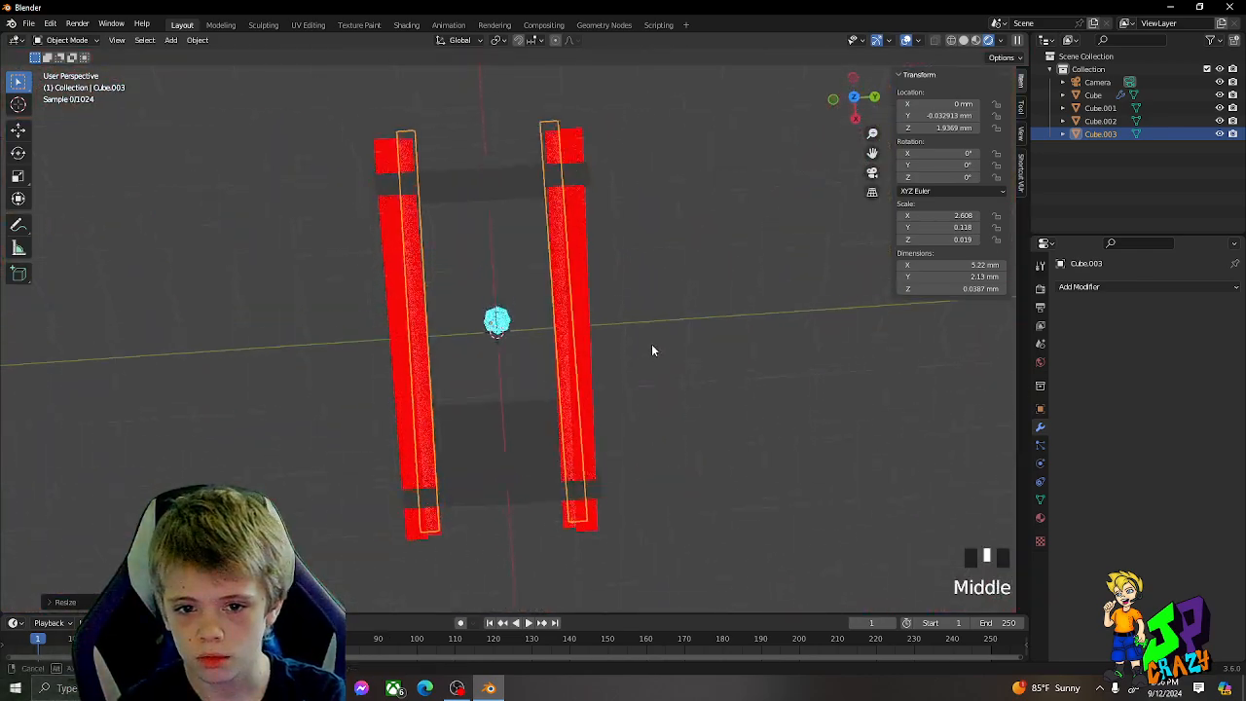
Replace the strips' shared material with a new one in yellow, with hue 0.146, saturation 1.000 and value 100
left_click(1041, 518)
left_click(1208, 342)
left_click(1144, 341)
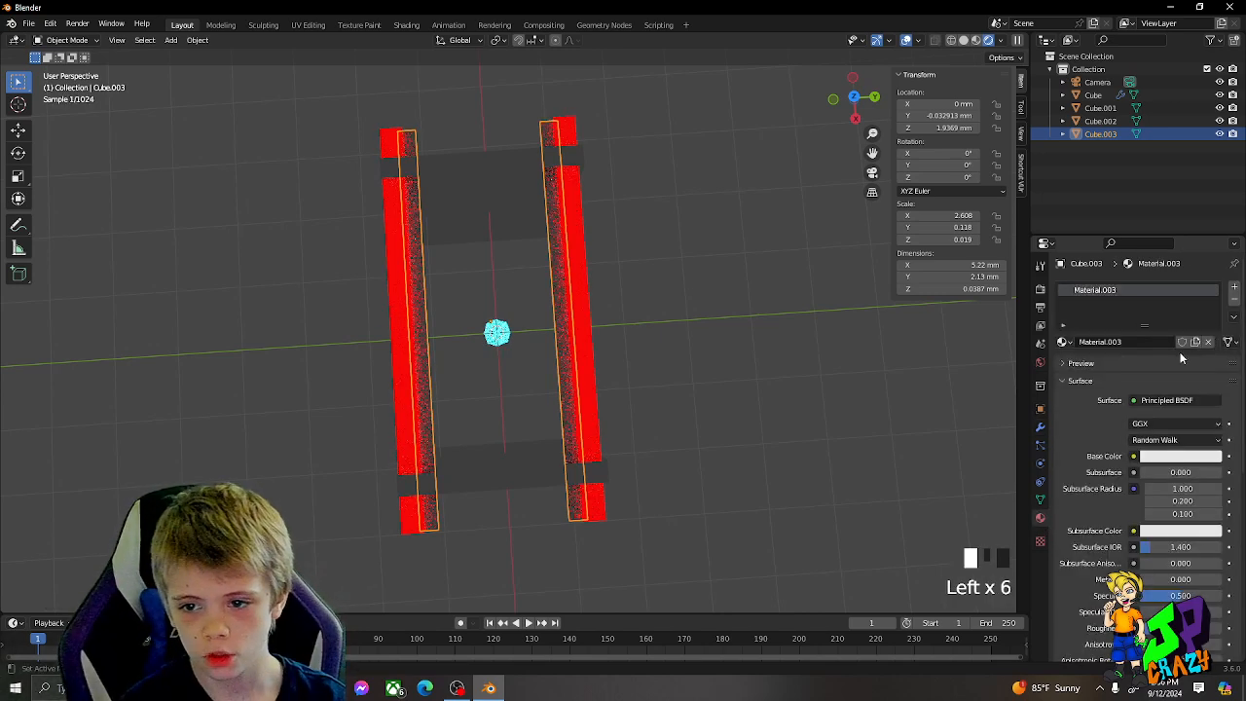
left_click(1150, 457)
left_click_drag(1153, 343, 1130, 349)
left_click_drag(1154, 424, 1189, 423)
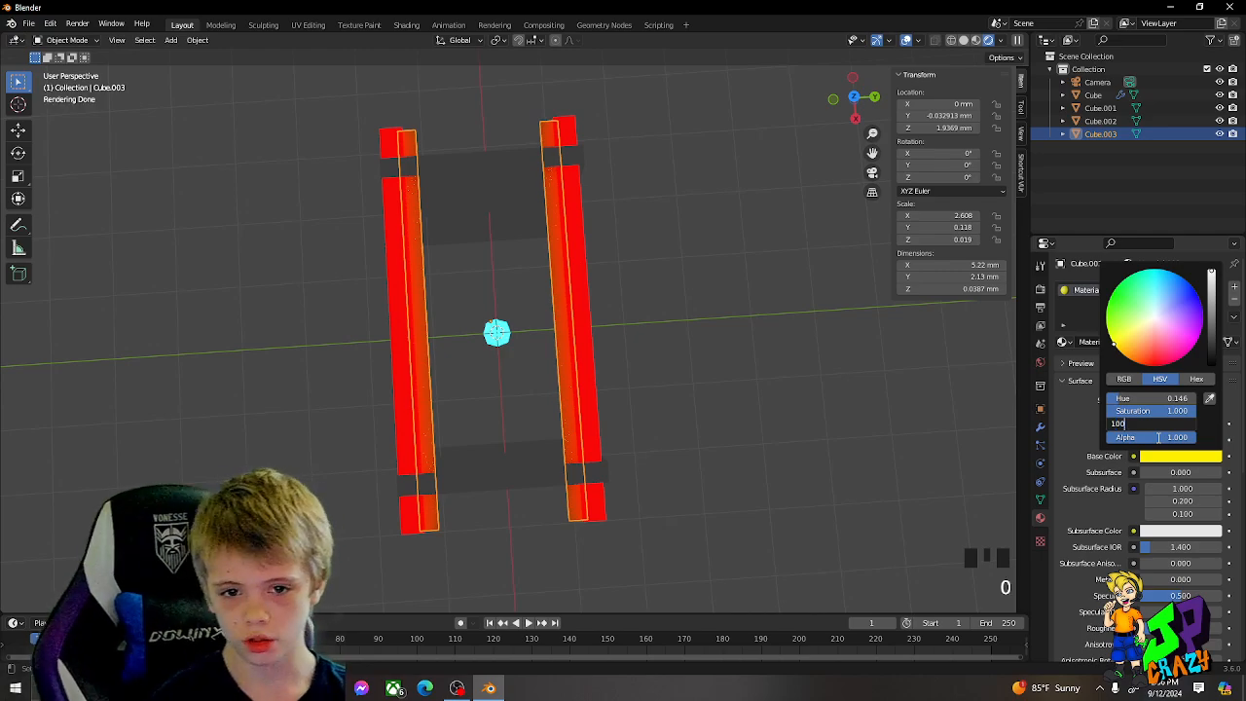
key("Return")
Widen the yellow strips along Y to about 2.4 mm overall
middle_click_drag(637, 423, 681, 256)
scroll(680, 258, "up", 3)
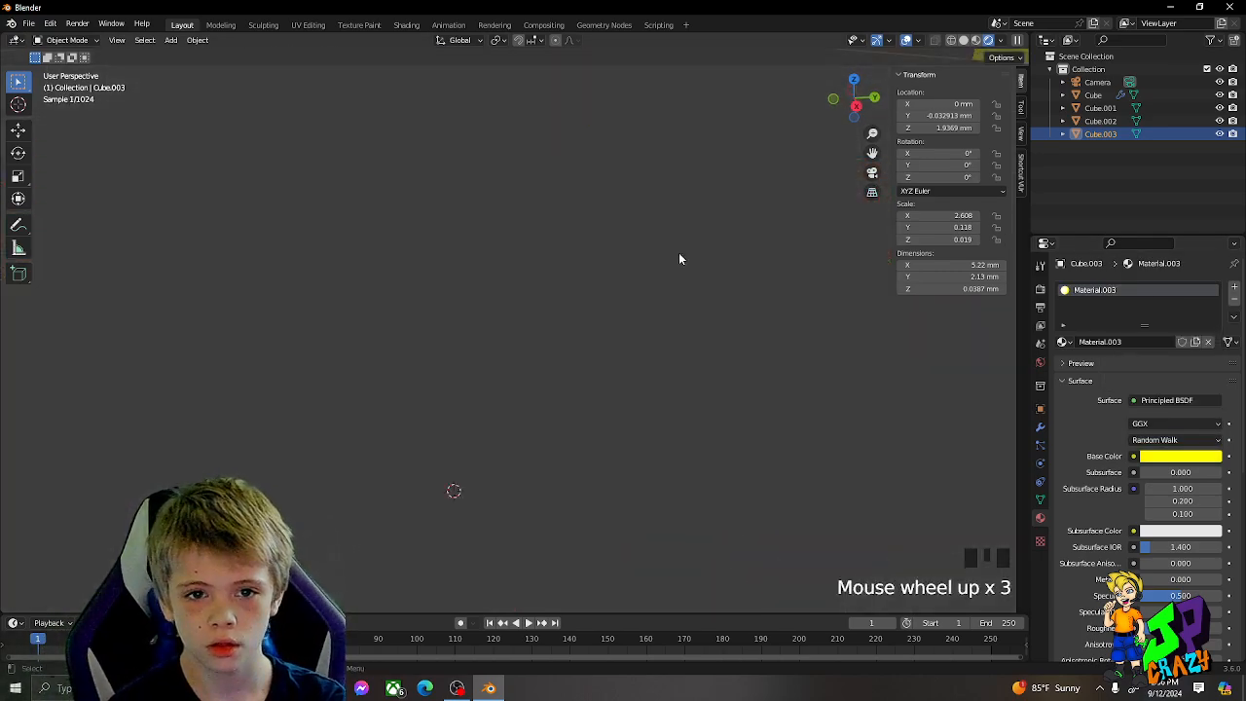
middle_click_drag(615, 223, 634, 340)
scroll(604, 302, "down", 5)
key("s")
key("y")
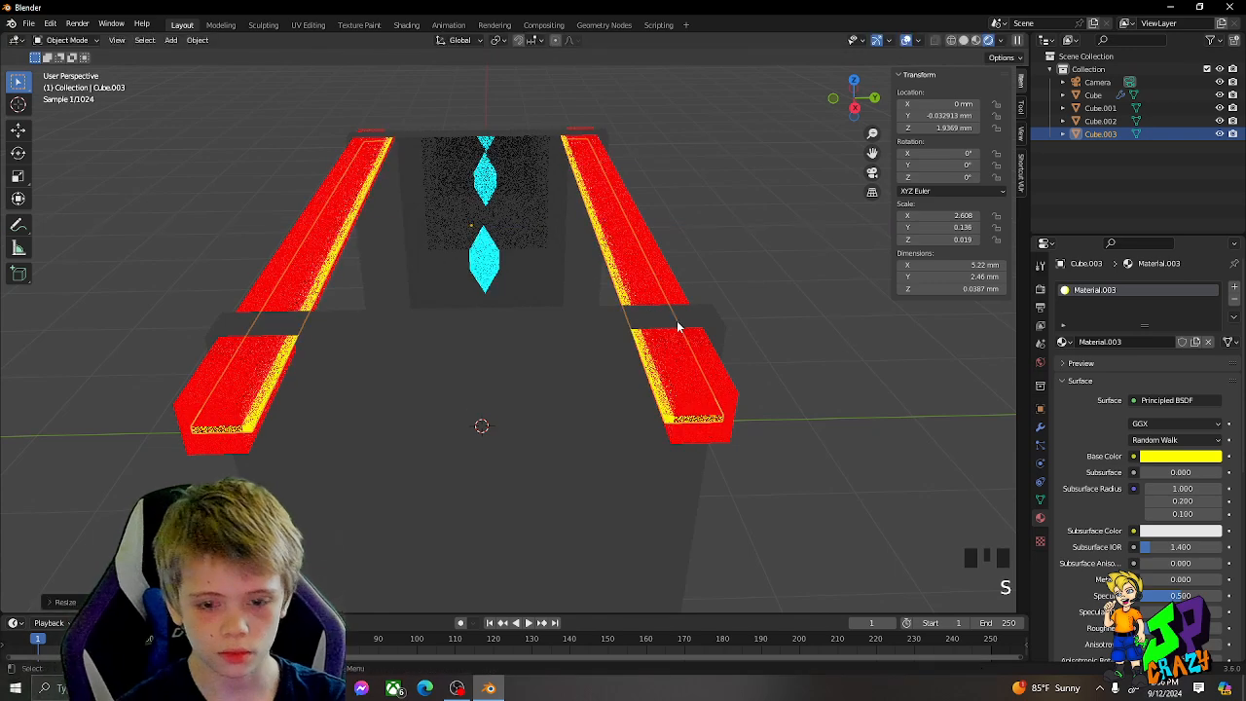
left_click(678, 328)
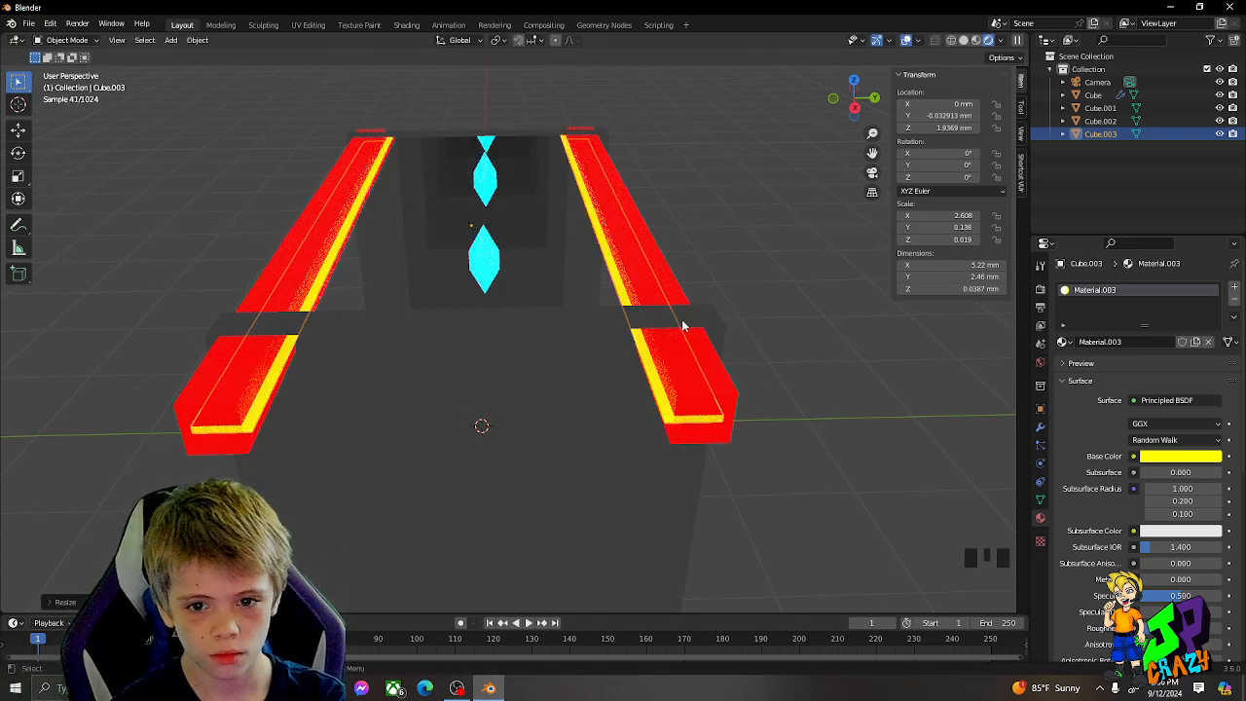
key("s")
key("y")
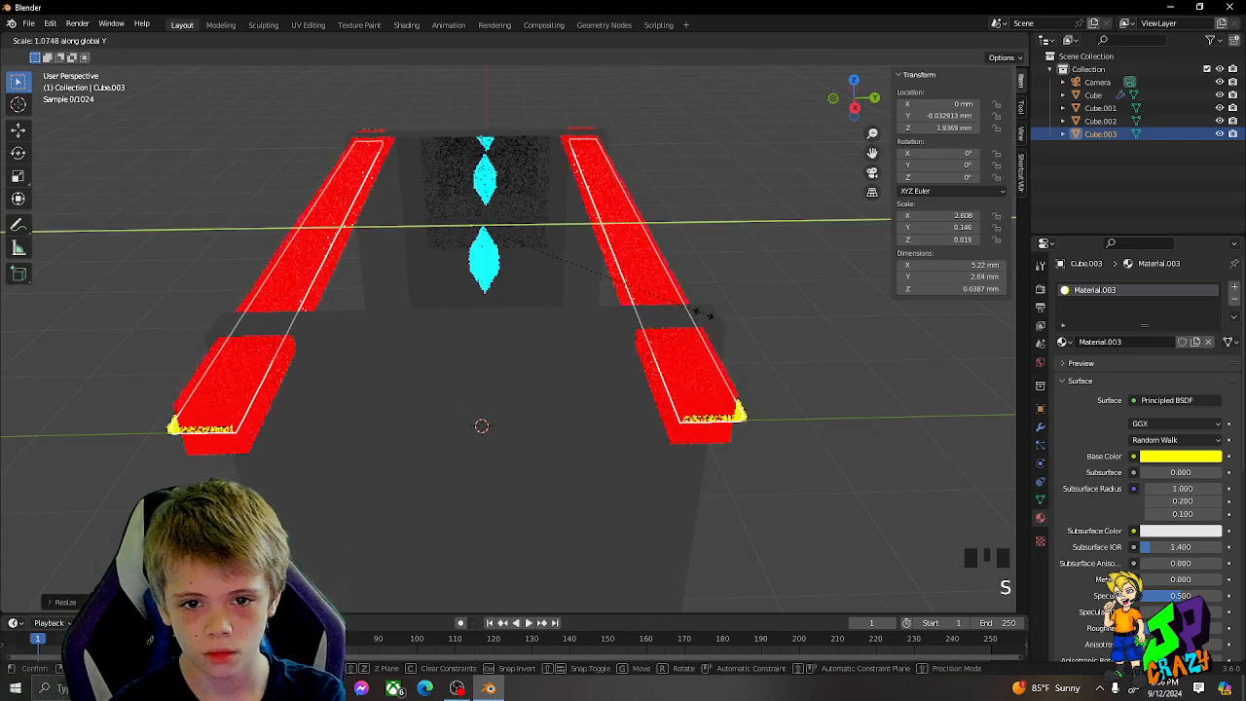
left_click(681, 310)
Try a duplicate of the yellow strips at about 2.13 mm in Z, shortened to about 3.9 mm in X, and delete it
key("shift+d")
key("z")
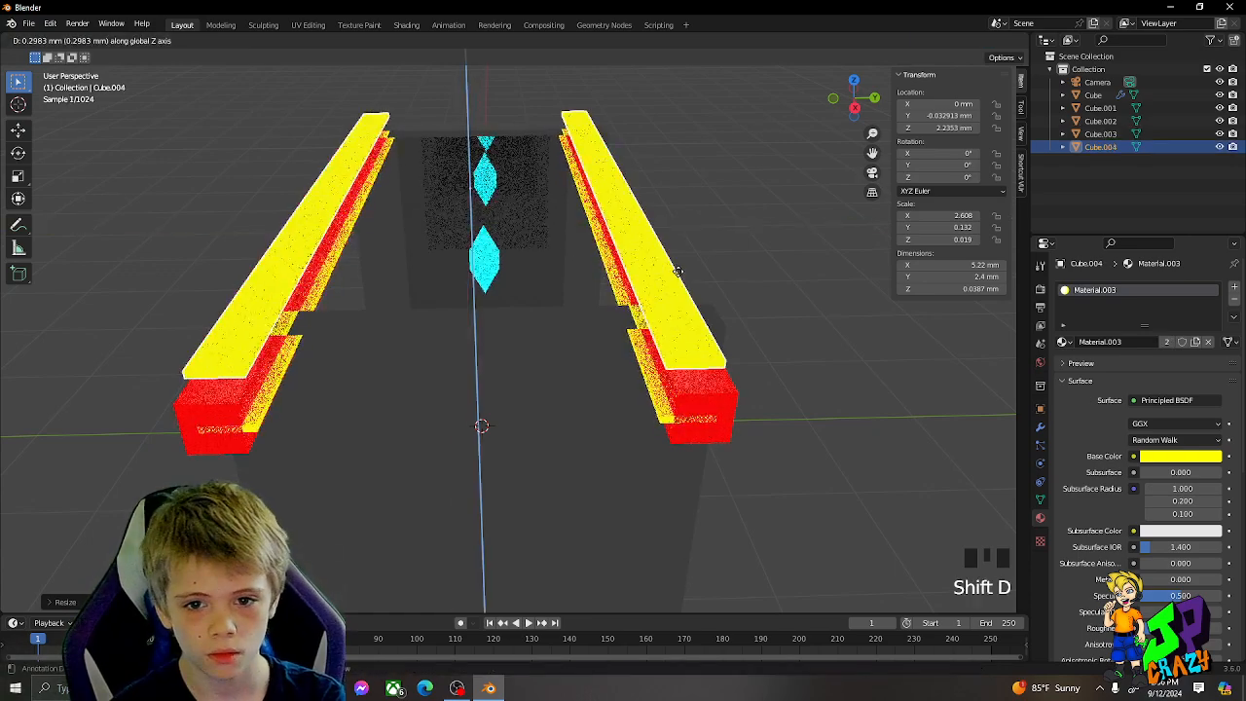
left_click(684, 287)
key("s")
key("x")
left_click(639, 234)
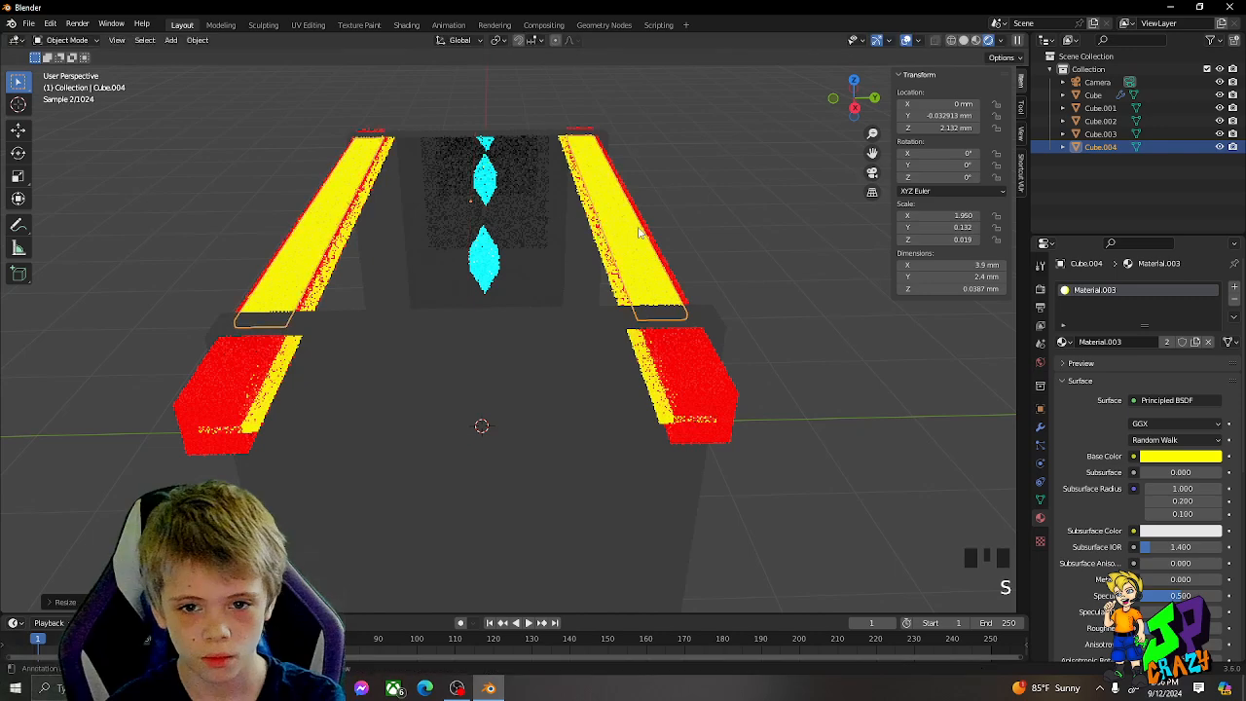
key("Delete")
Lower the yellow strips to about -0.05 mm in Z
left_click(626, 265)
middle_click_drag(625, 261, 624, 284)
left_click(615, 237, "shift")
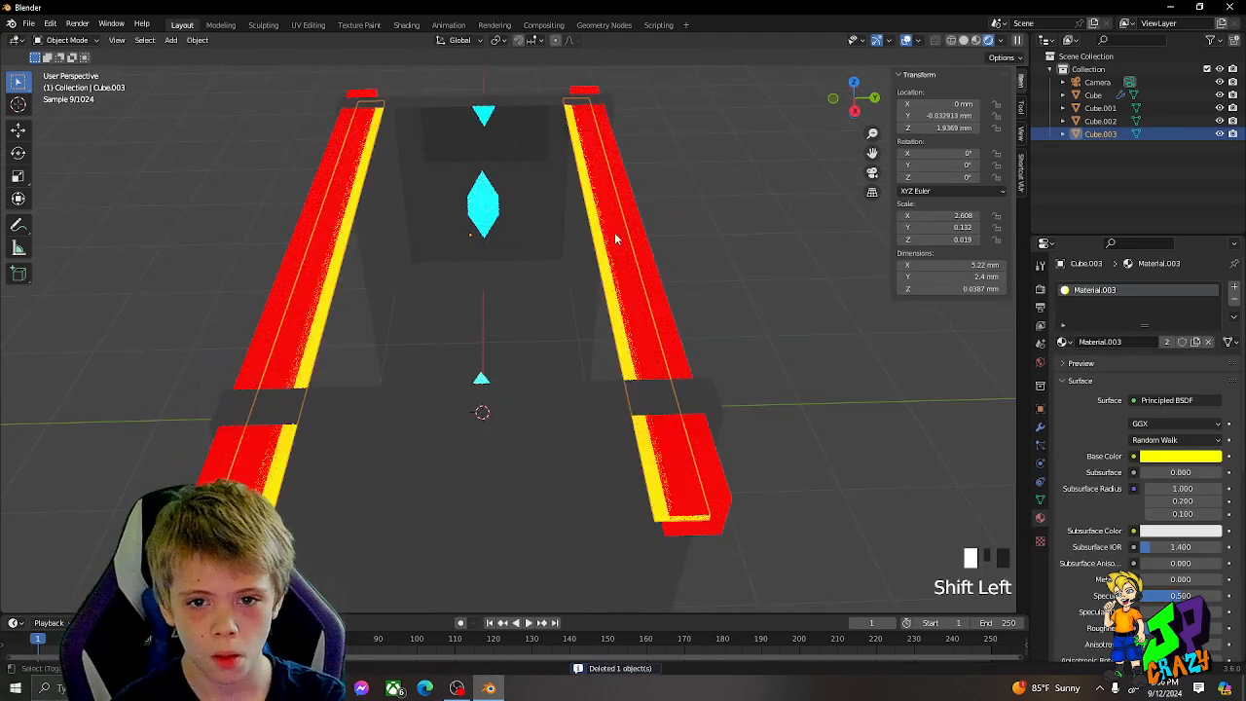
right_click(615, 232)
left_click(645, 282)
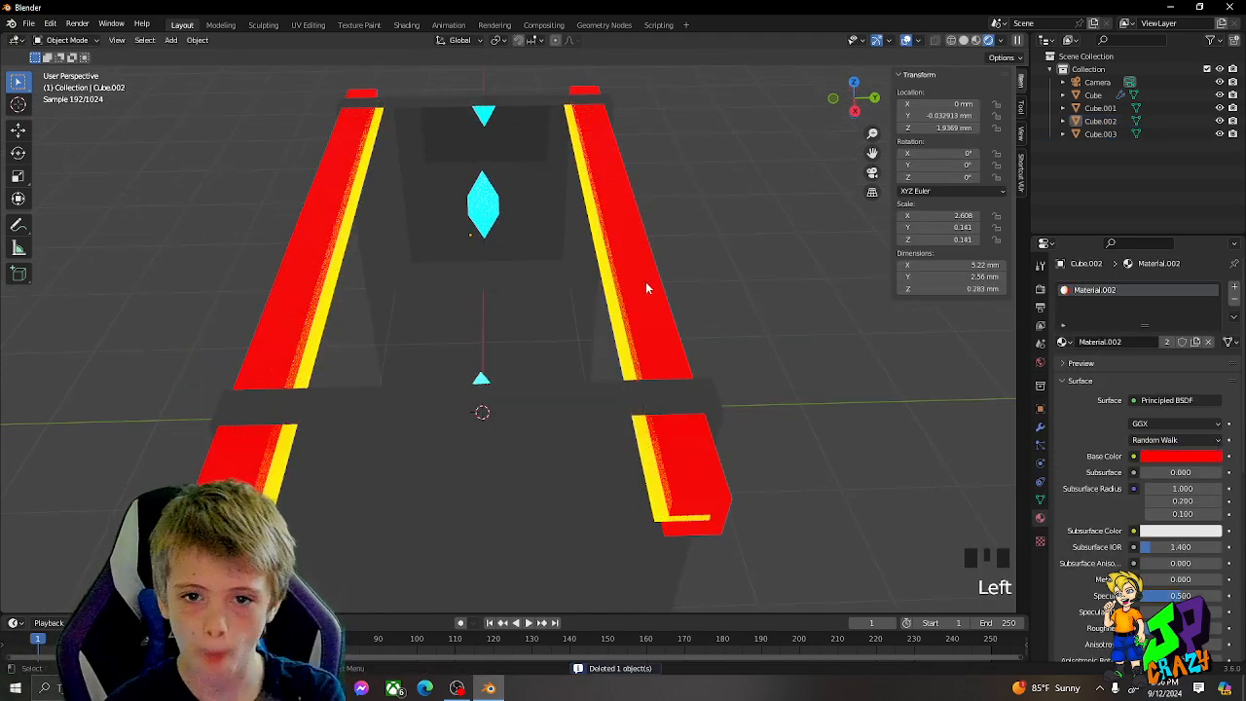
left_click(615, 303)
middle_click_drag(615, 304, 831, 242)
key("g")
left_click(812, 487)
middle_click_drag(811, 488, 784, 327)
scroll(841, 434, "up", 3)
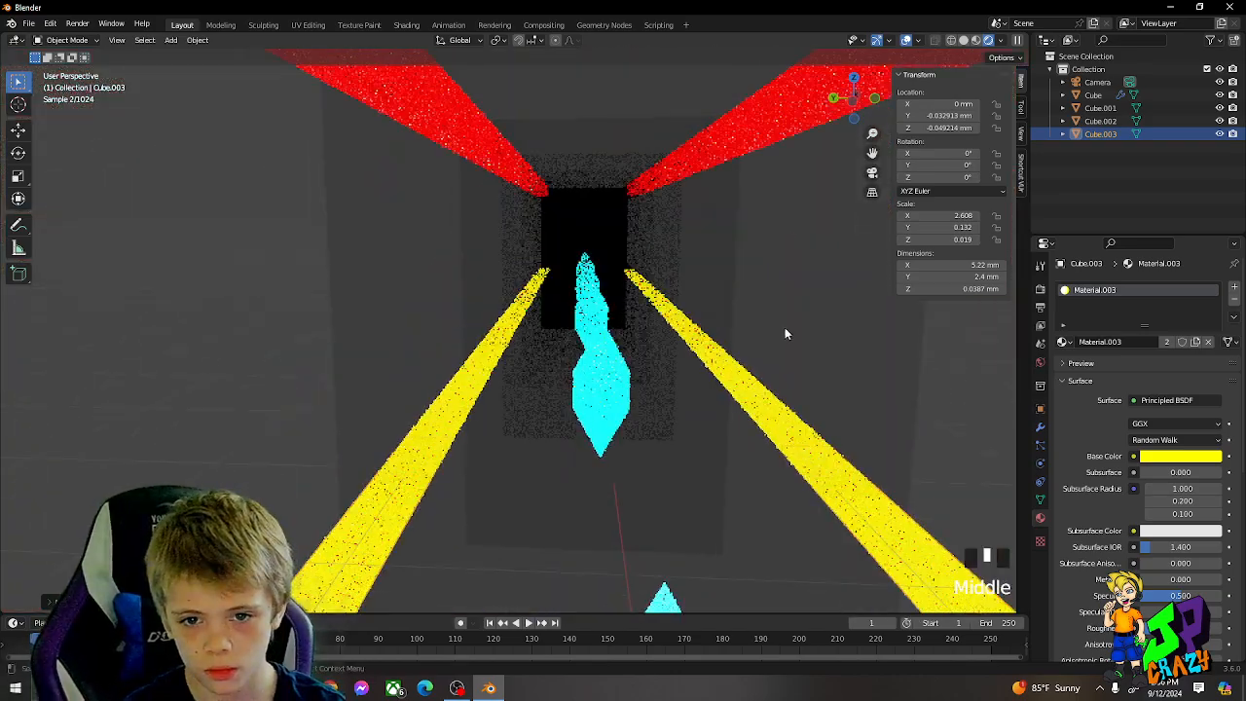
Try a UV sphere about 0.33 mm across, placed at about 1.43 mm in Z above the crystal
left_click(874, 343)
scroll(867, 349, "up", 3)
scroll(615, 275, "down", 4)
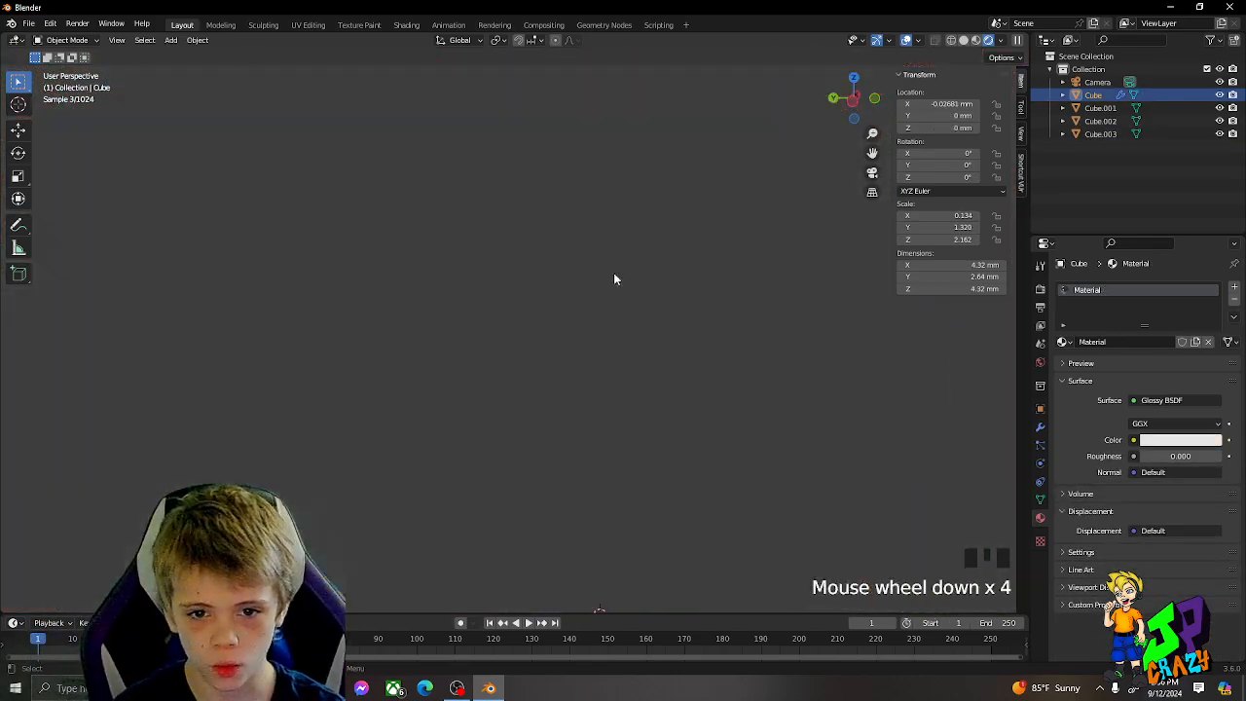
middle_click_drag(615, 275, 537, 320)
left_click(537, 321)
key("shift+a")
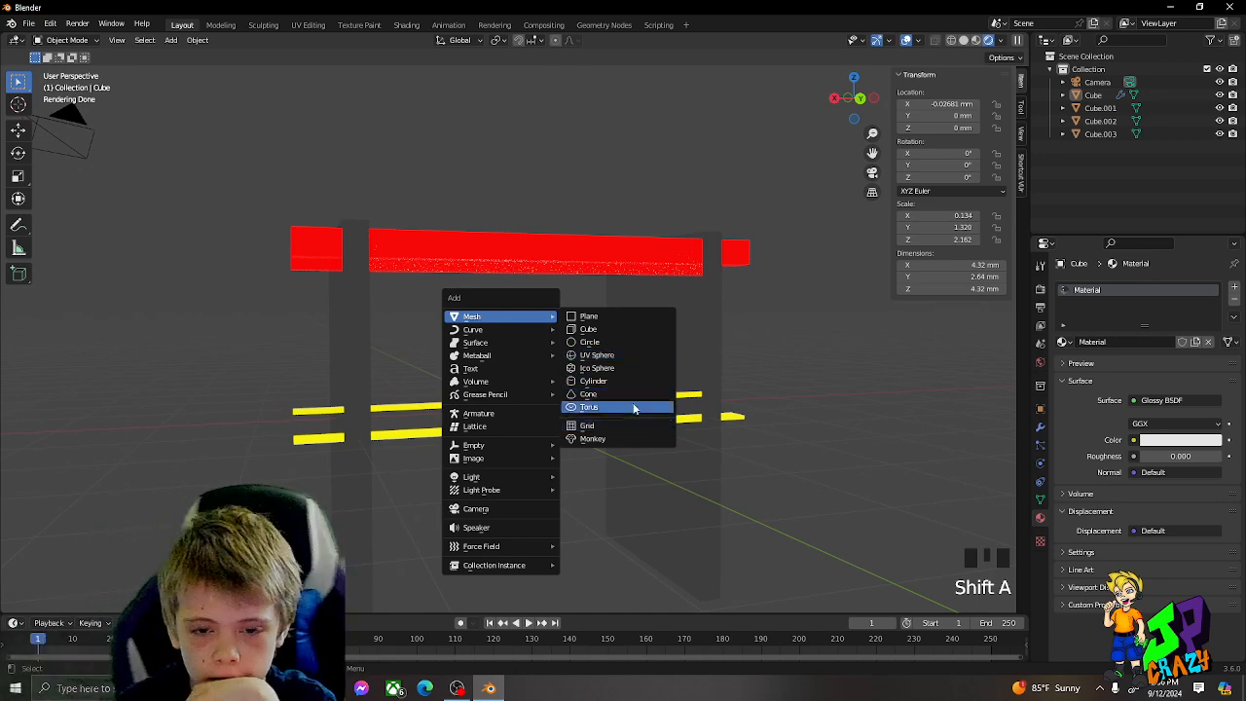
left_click(597, 355)
scroll(644, 393, "up", 2)
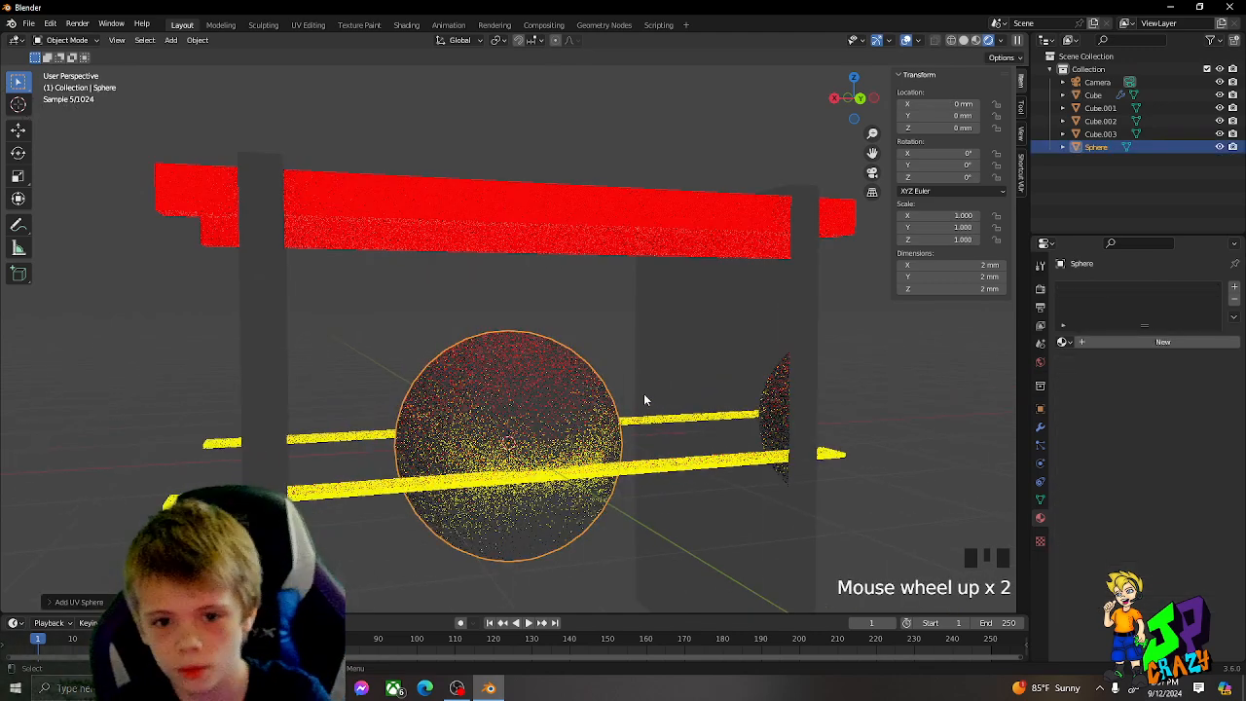
key("s")
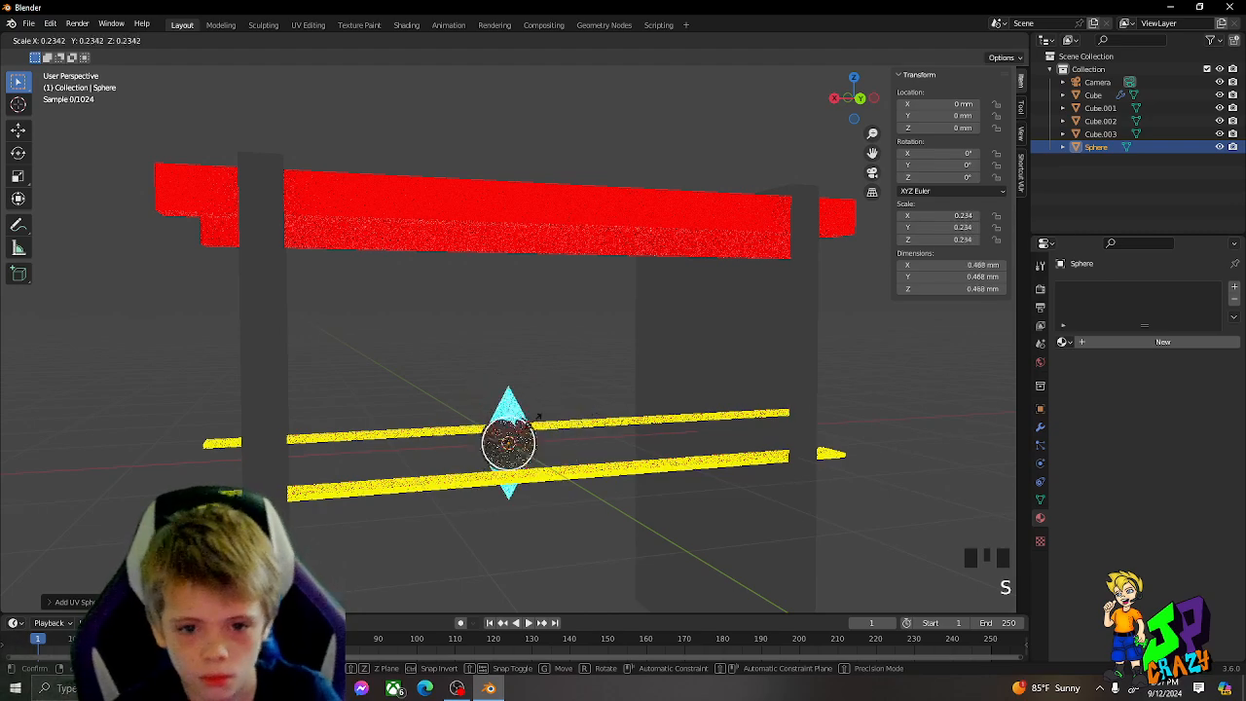
left_click(530, 435)
key("g")
key("z")
left_click(560, 268)
scroll(590, 283, "up", 3)
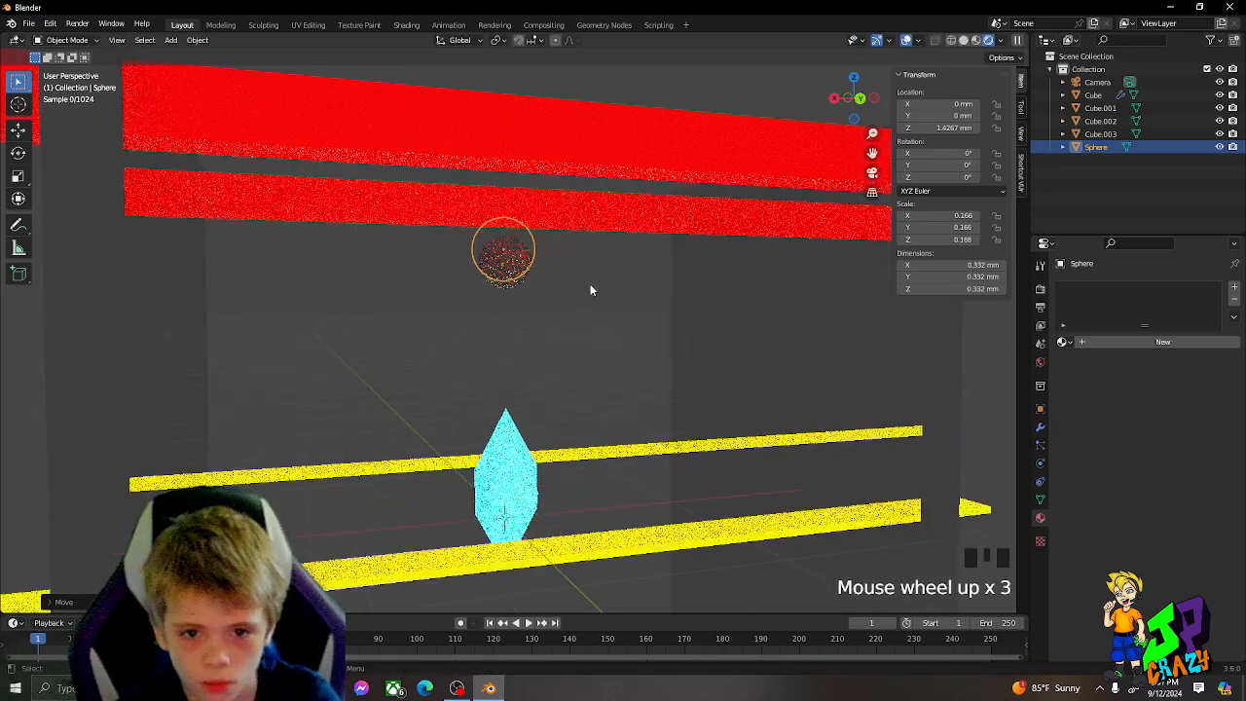
Shrink the sphere to about 0.15 mm across and delete it
middle_click_drag(590, 283, 709, 270)
key("s")
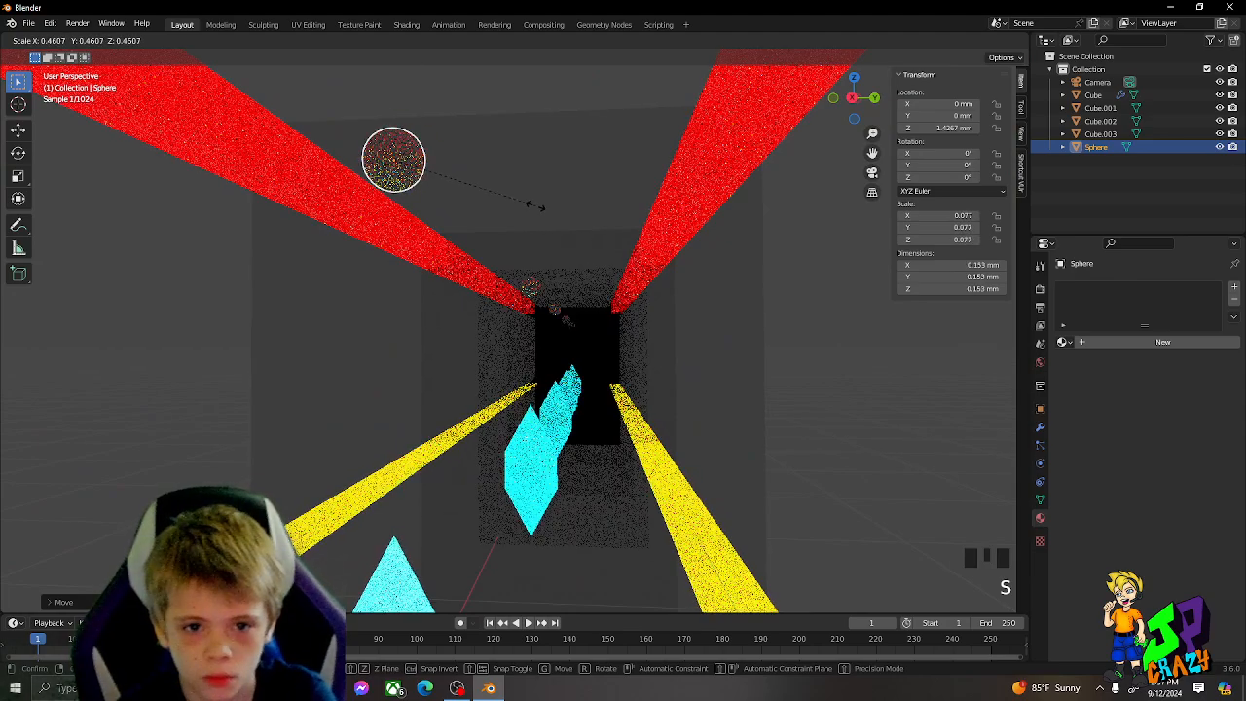
left_click(535, 205)
scroll(519, 227, "down", 2)
middle_click_drag(534, 205, 576, 251)
key("Delete")
Add a 2 mm cube at the scene's origin, around the crystal
scroll(557, 252, "down", 2)
key("shift+a")
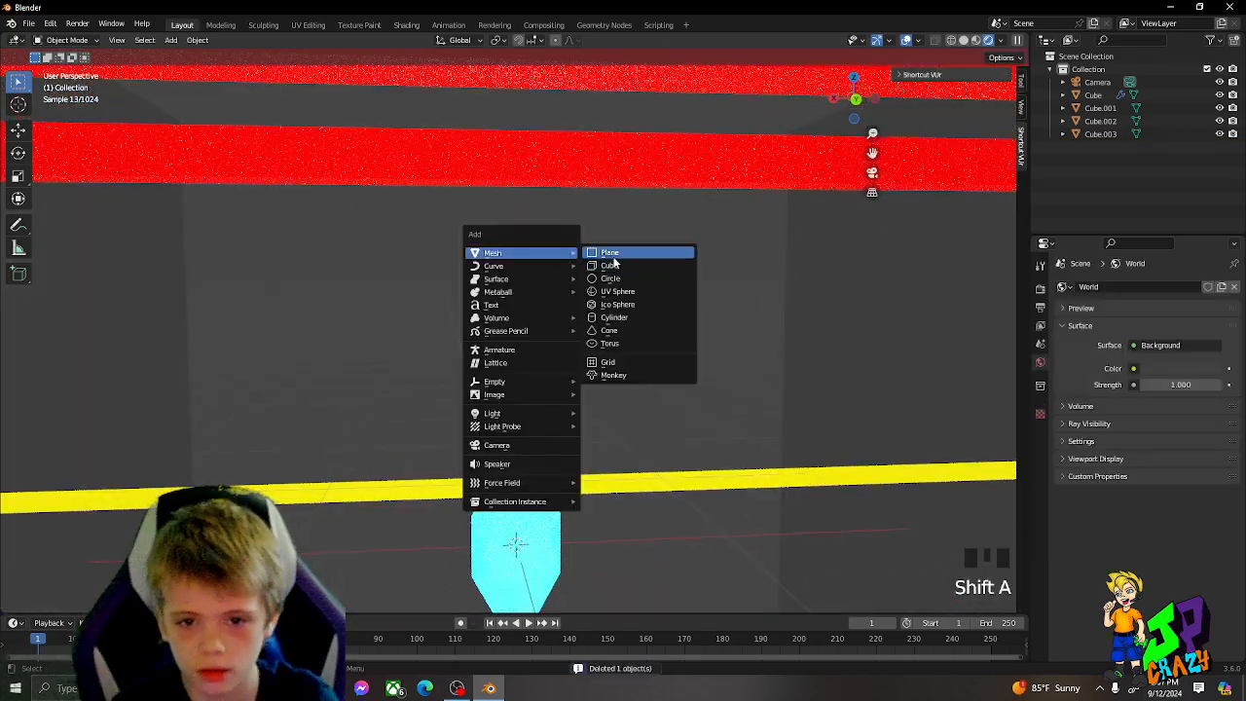
left_click(610, 264)
scroll(671, 532, "down", 4)
key("s")
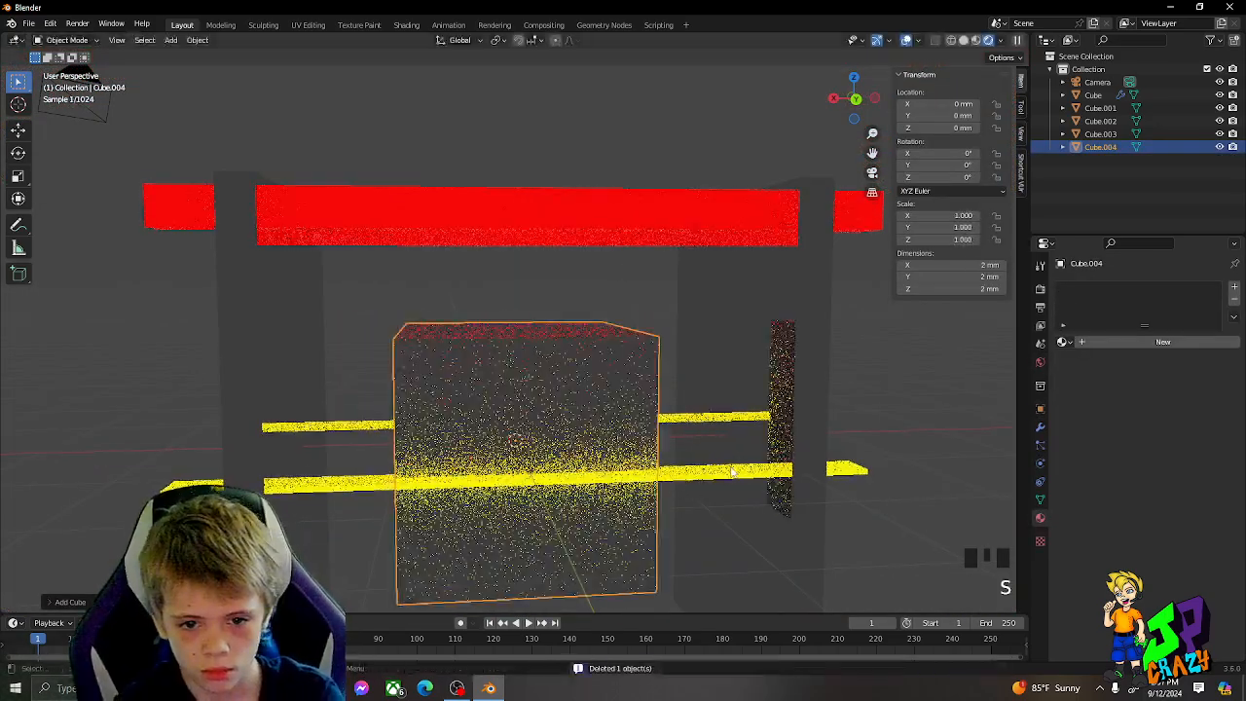
key("s")
key("y")
right_click(511, 431)
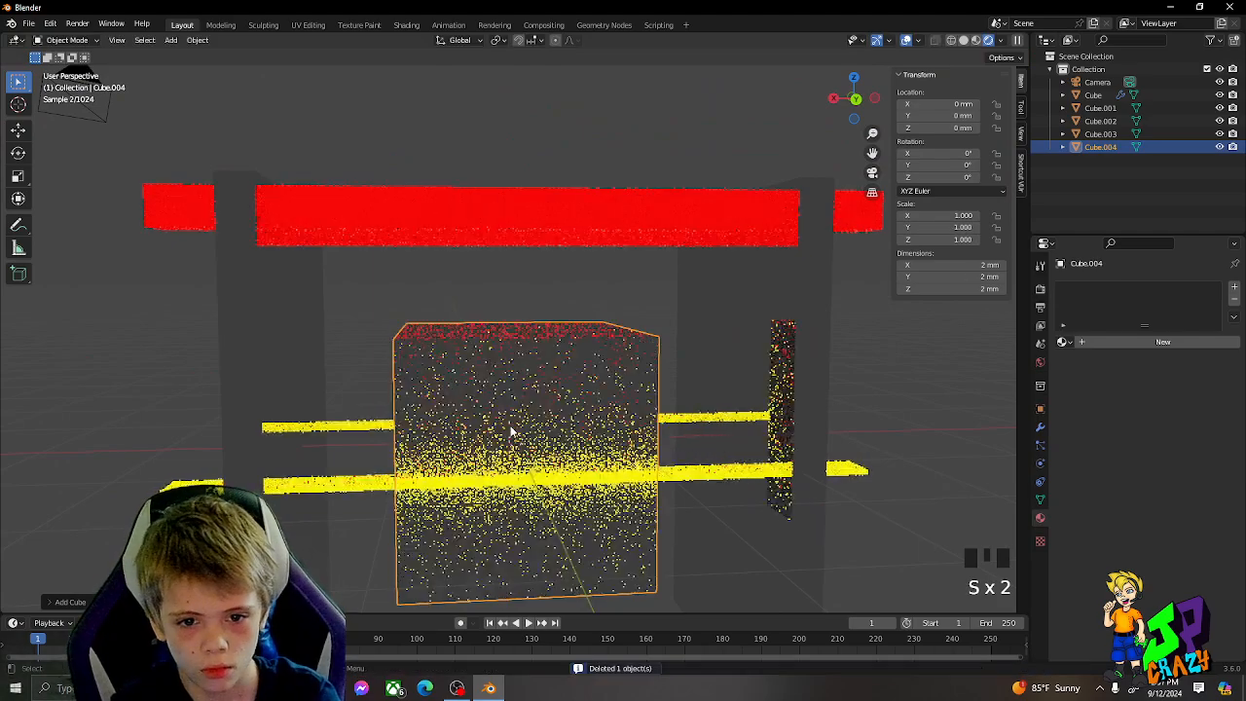
Give the cube a new material with metallic 1.000 and roughness 0.417
left_click(1124, 340)
left_click(1128, 338)
scroll(1159, 467, "down", 2)
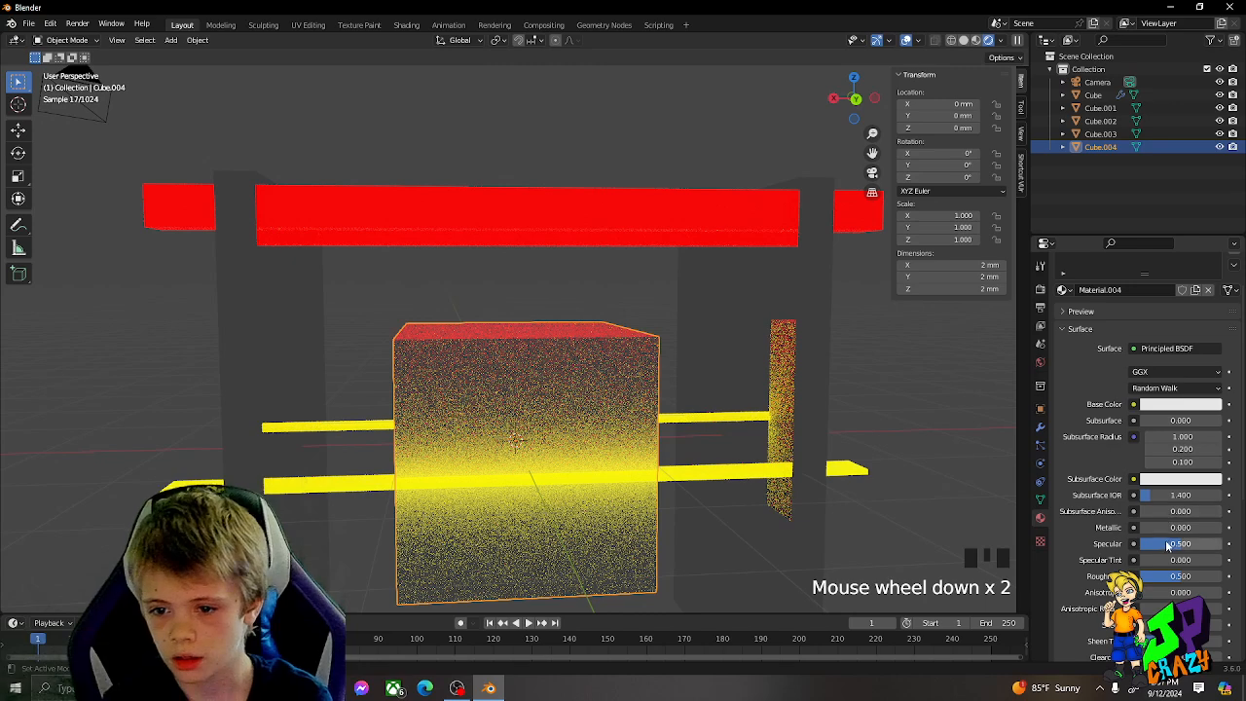
left_click_drag(1166, 528, 1240, 529)
left_click_drag(1184, 578, 1134, 576)
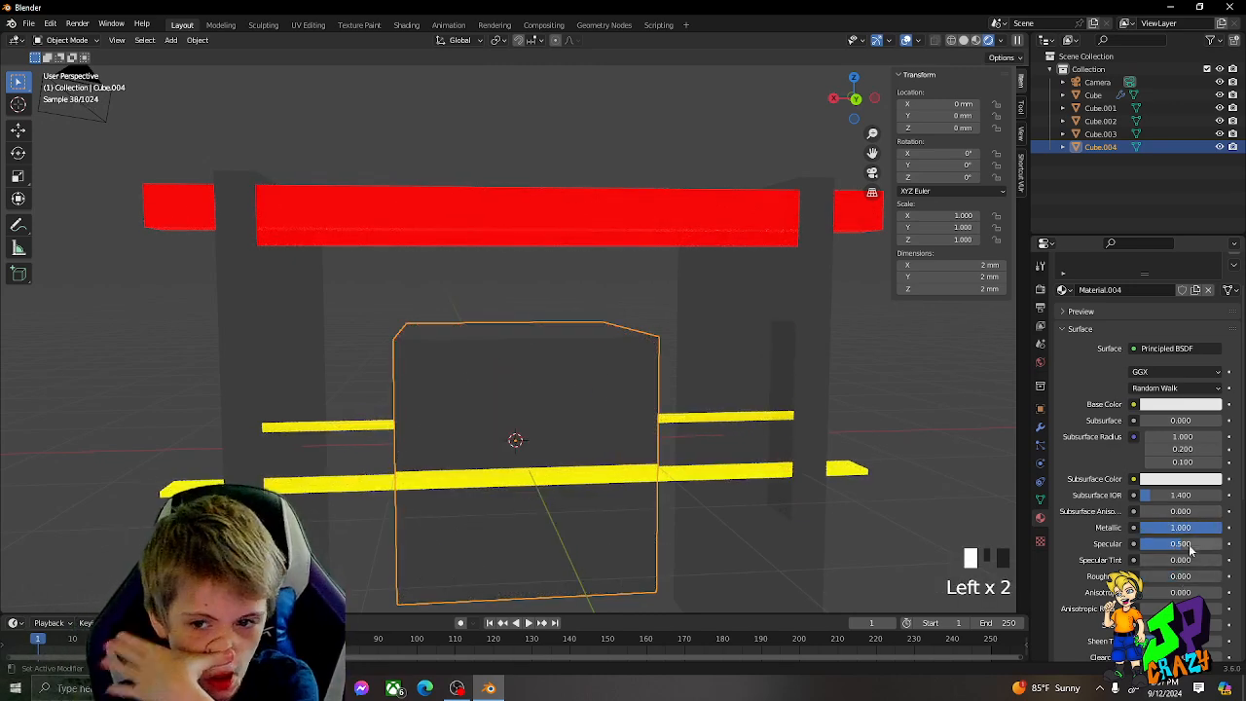
left_click_drag(1145, 576, 1221, 576)
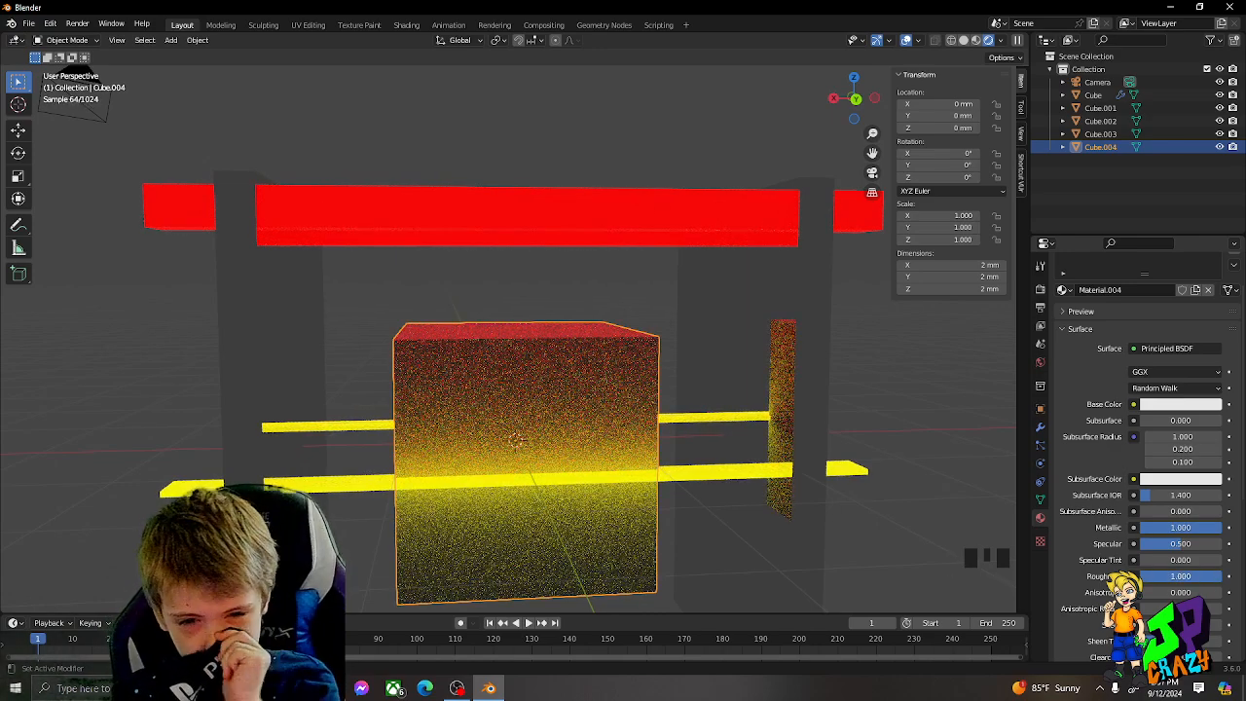
left_click_drag(1220, 576, 1174, 576)
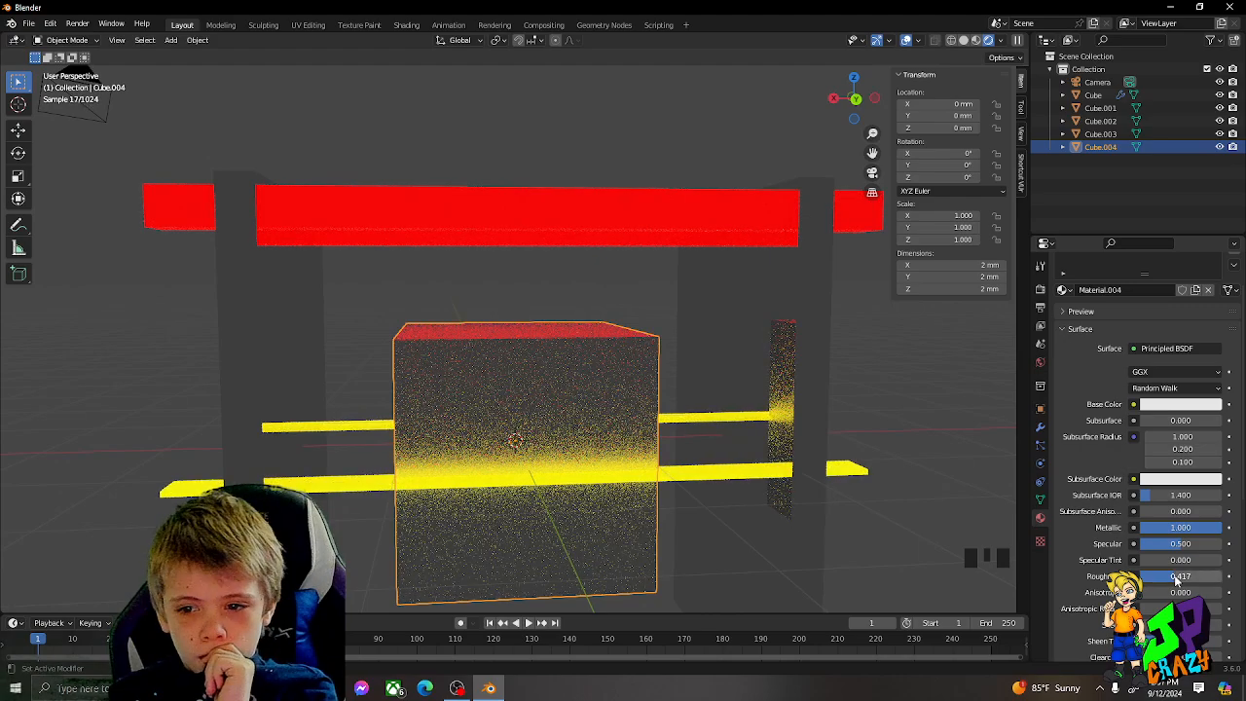
Scale the cube down evenly to about 0.92 mm per side
scroll(765, 500, "up", 3)
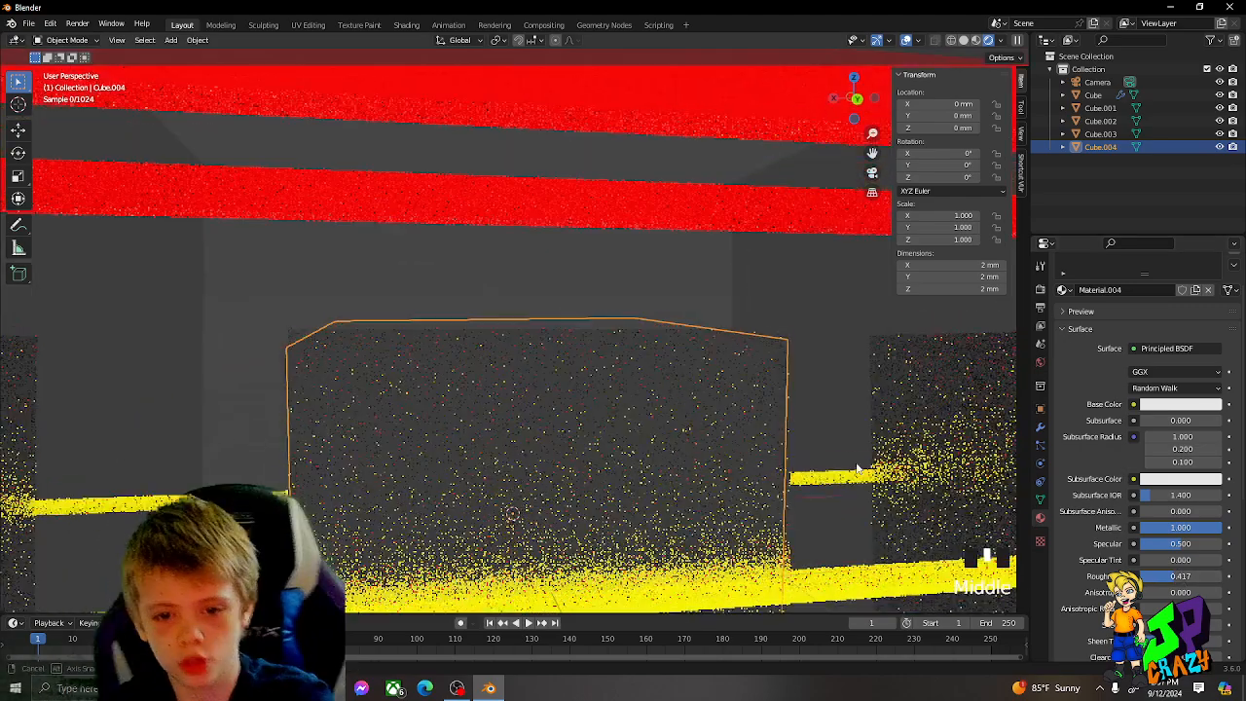
key("s")
scroll(1070, 389, "up", 2)
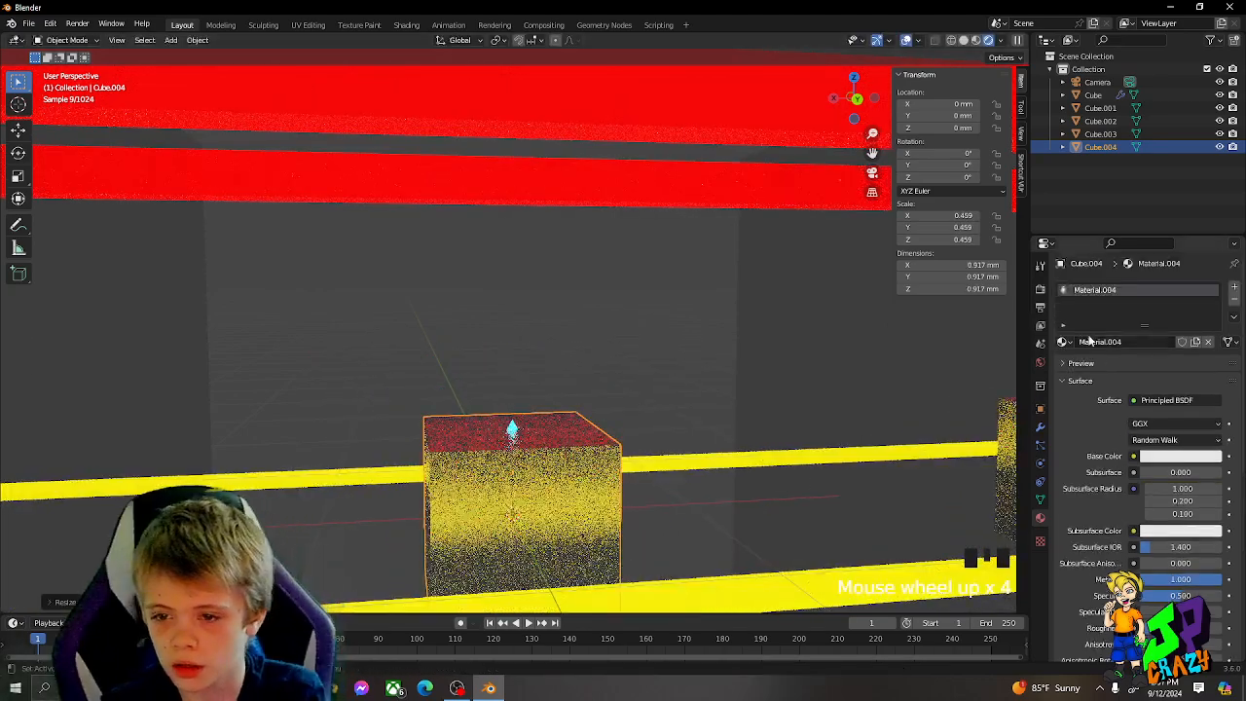
Darken the cube material's base color to a mid grey
left_click(1064, 342)
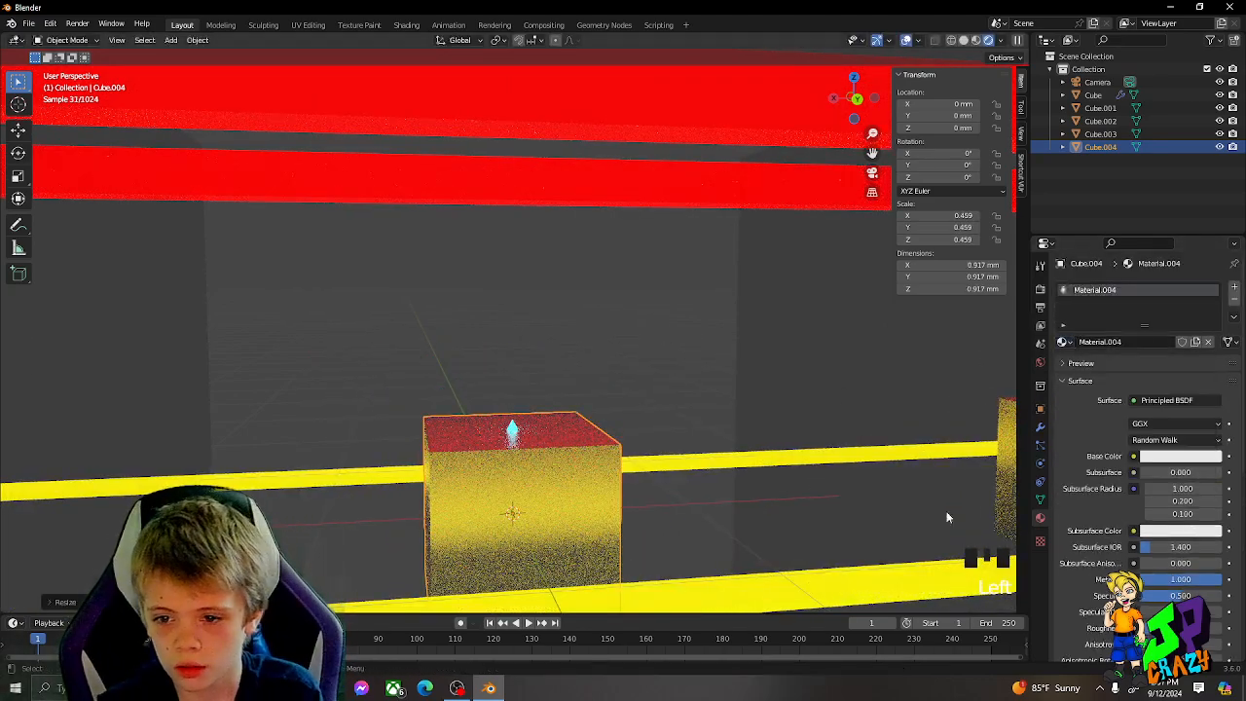
scroll(1085, 523, "down", 3)
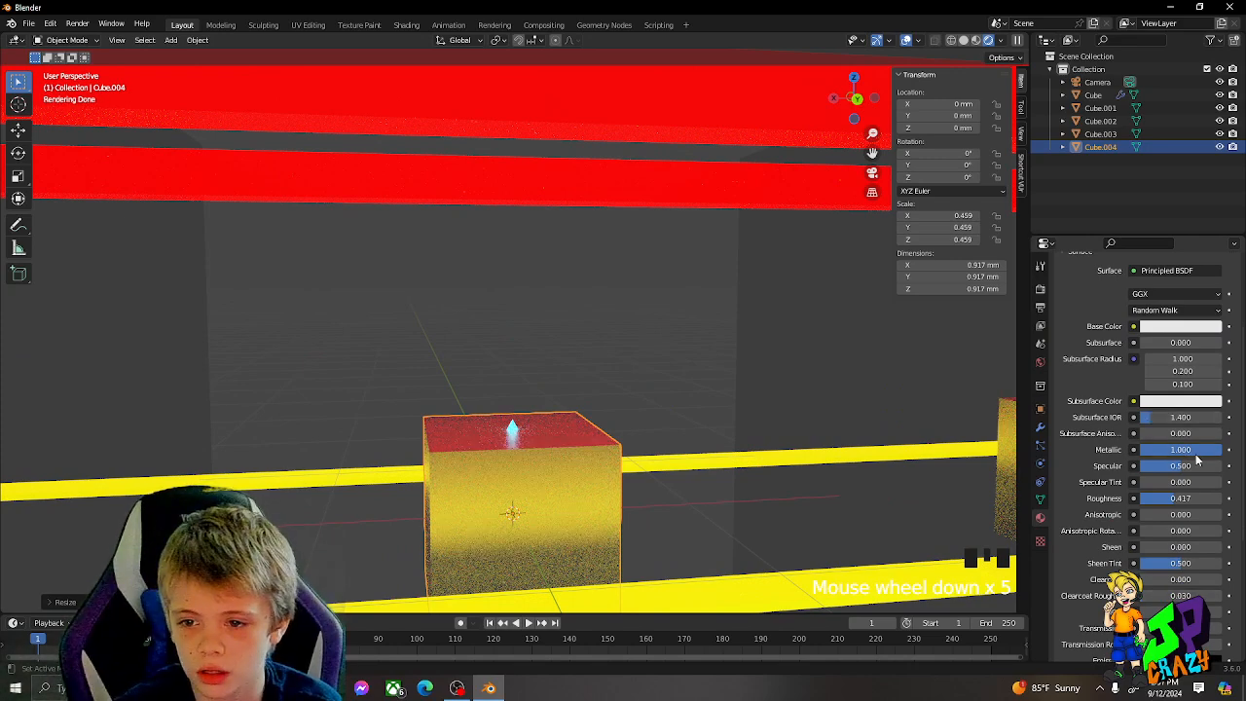
scroll(1141, 336, "up", 2)
left_click(1178, 378)
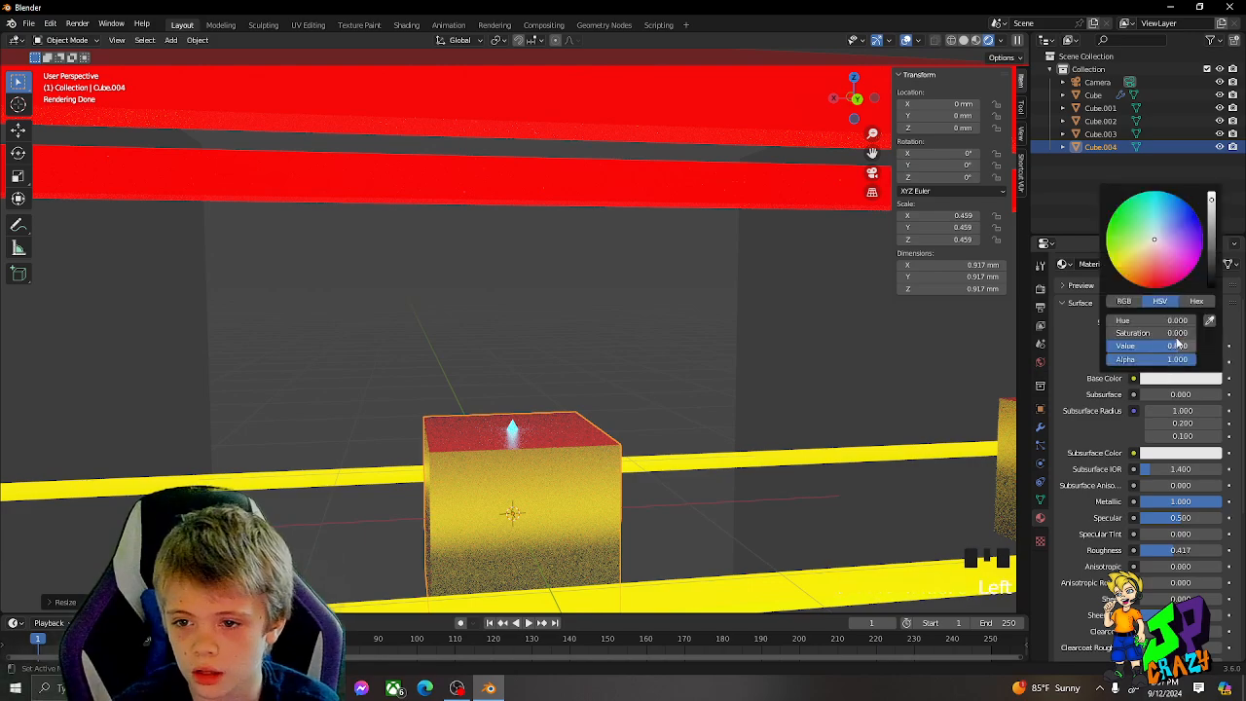
left_click(1213, 239)
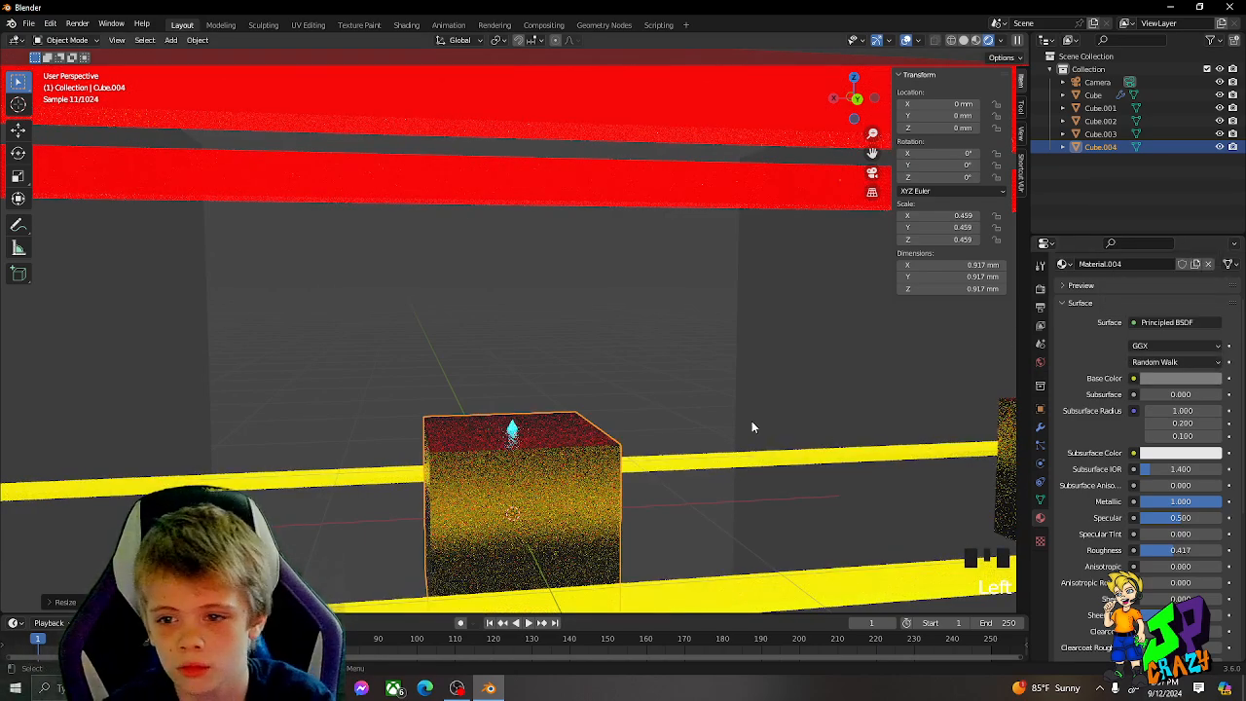
Reshape the cube into a post about 0.13 mm square and 1.98 mm tall, at about -1.06 mm in X and 0.24 mm in Z
key("s")
key("s")
key("z")
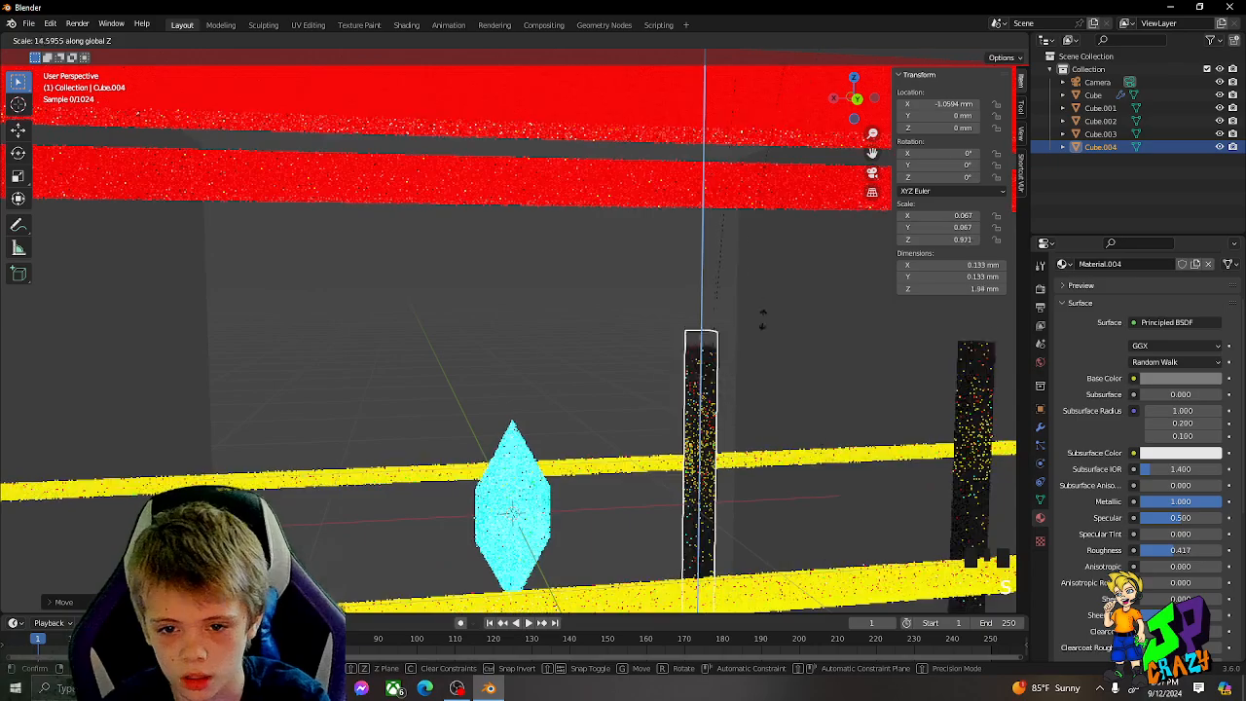
left_click(763, 317)
key("g")
key("z")
left_click(733, 347)
Try a duplicate of the grey post and delete it
scroll(734, 349, "down", 1)
middle_click_drag(734, 351, 808, 356)
scroll(755, 391, "up", 1)
scroll(757, 397, "down", 1)
scroll(810, 352, "down", 2)
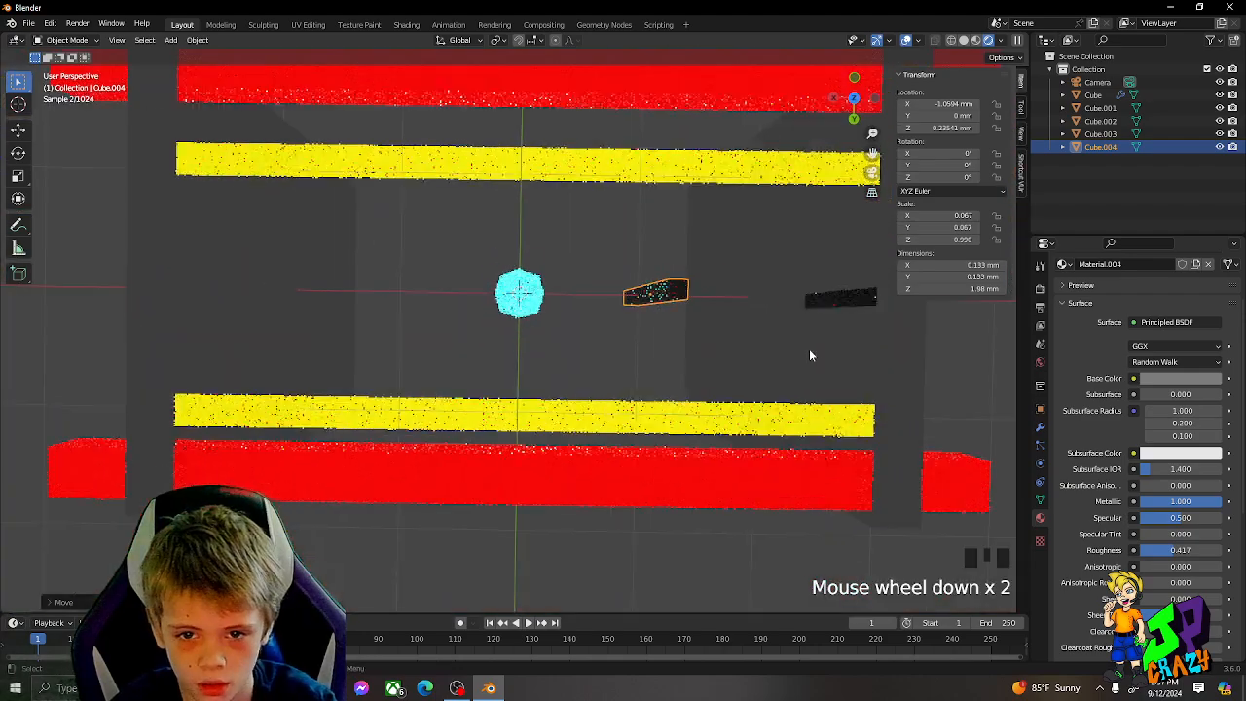
key("shift+d")
key("Delete")
Add a Mirror modifier on the X axis to the grey post
left_click(679, 302)
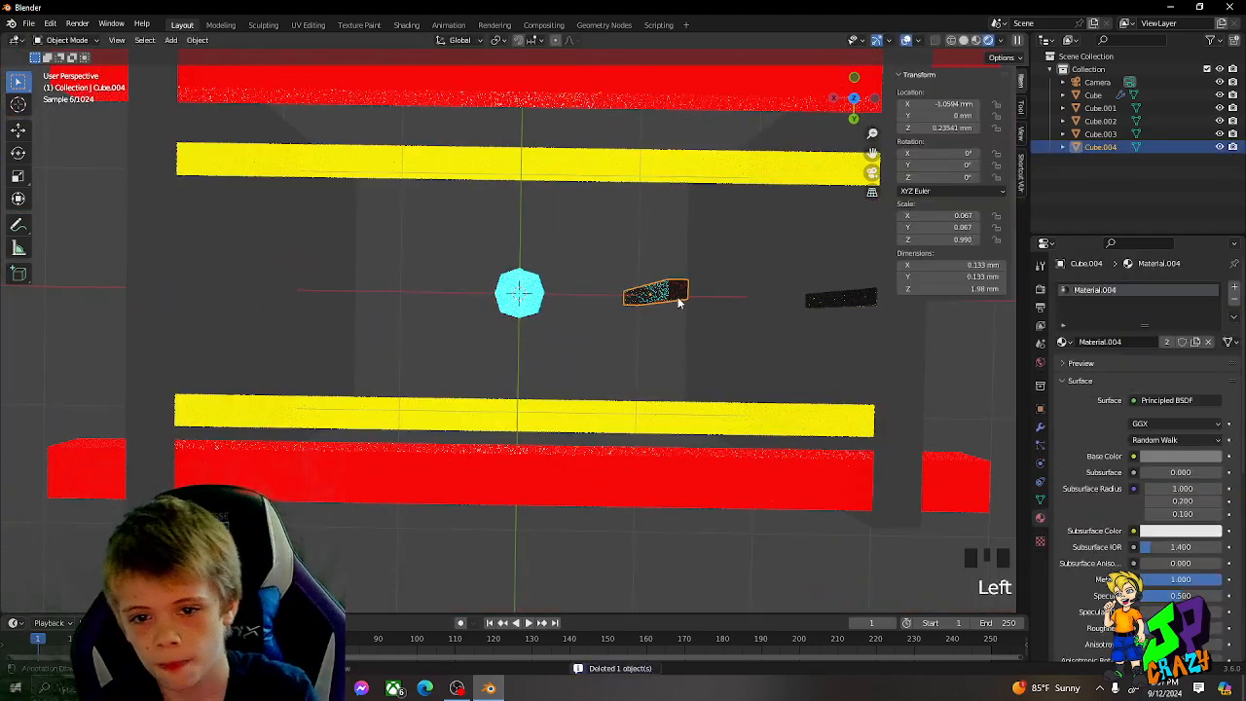
left_click(1040, 429)
left_click(1076, 287)
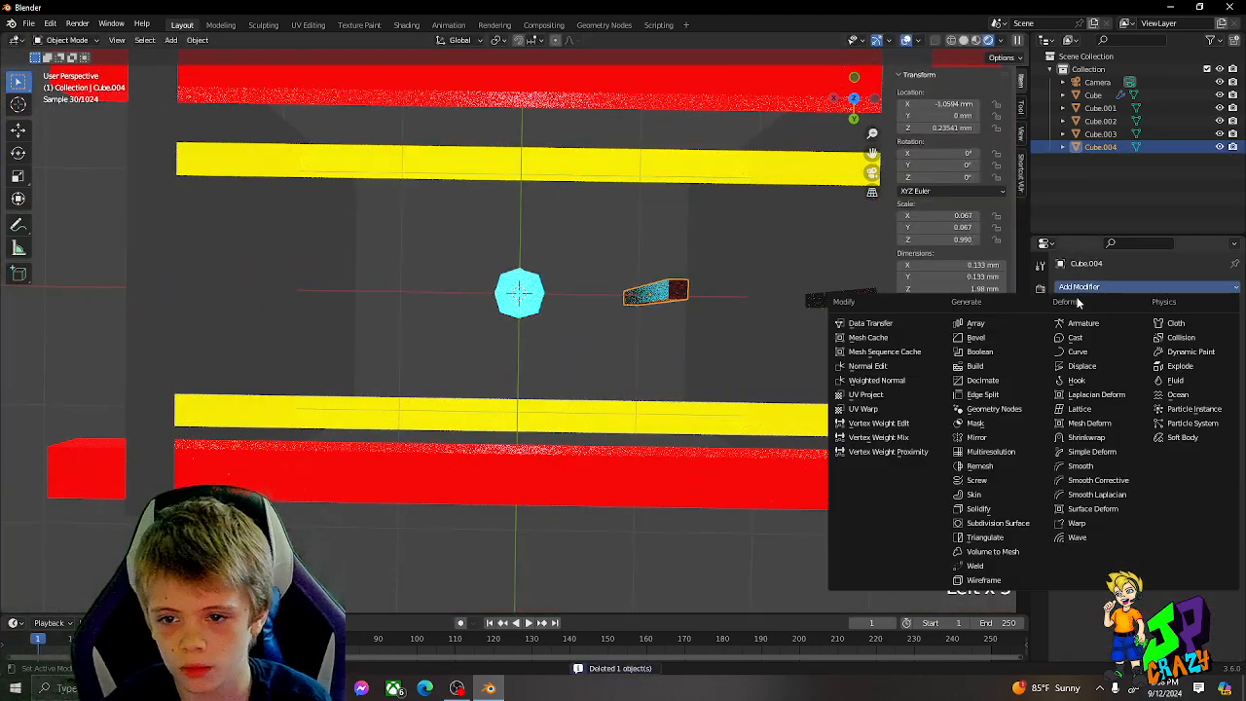
left_click(983, 437)
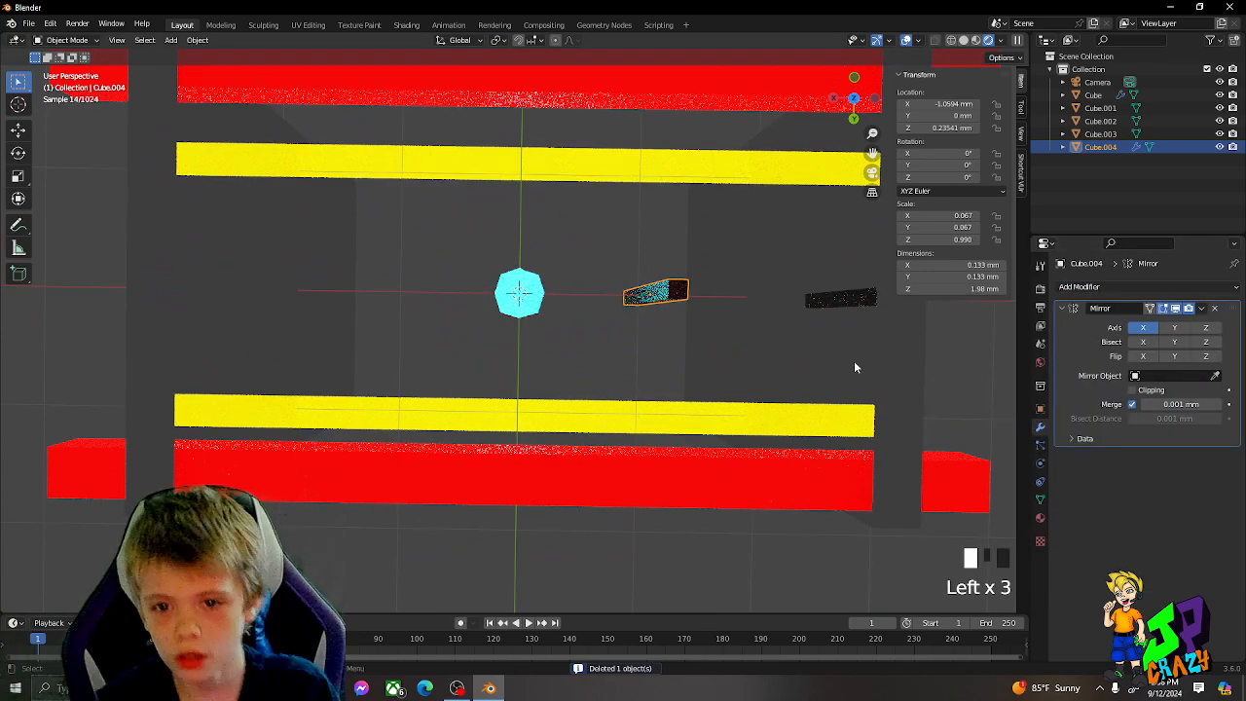
Offset the post's geometry from its origin along X, and move the object along X so the mirrored pair flanks the crystal
key("Tab")
key("g")
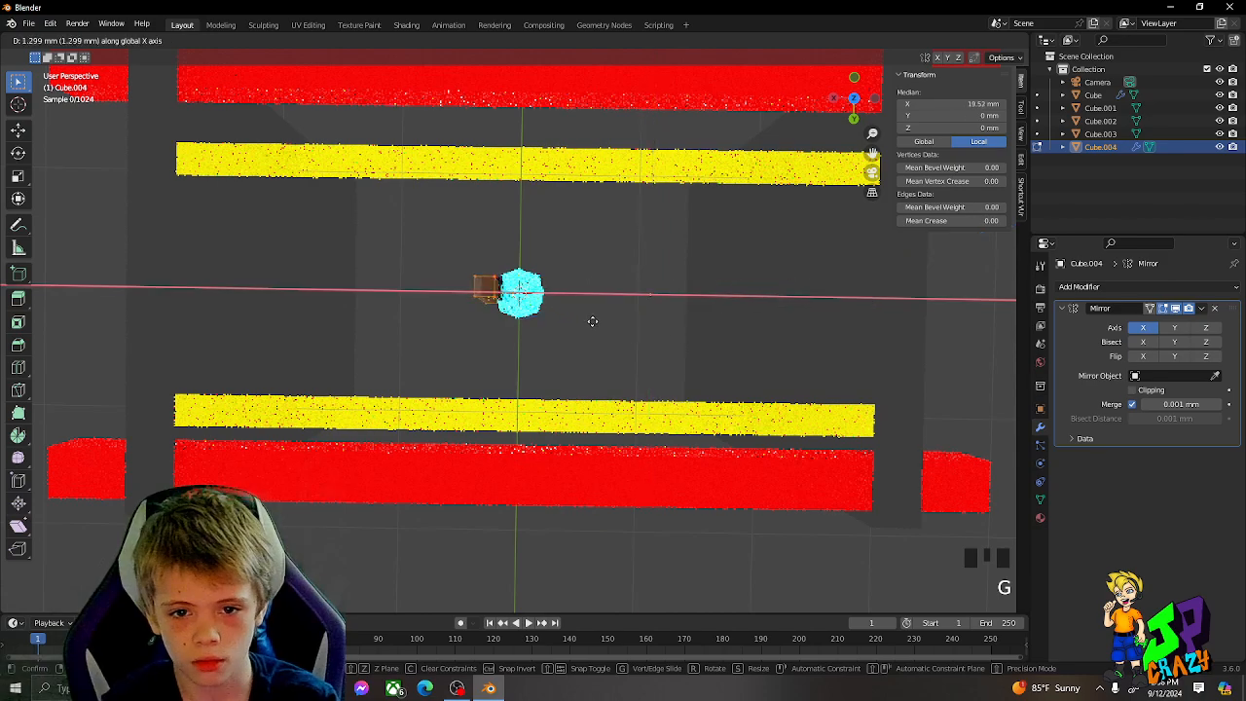
left_click(703, 328)
key("Tab")
key("g")
key("x")
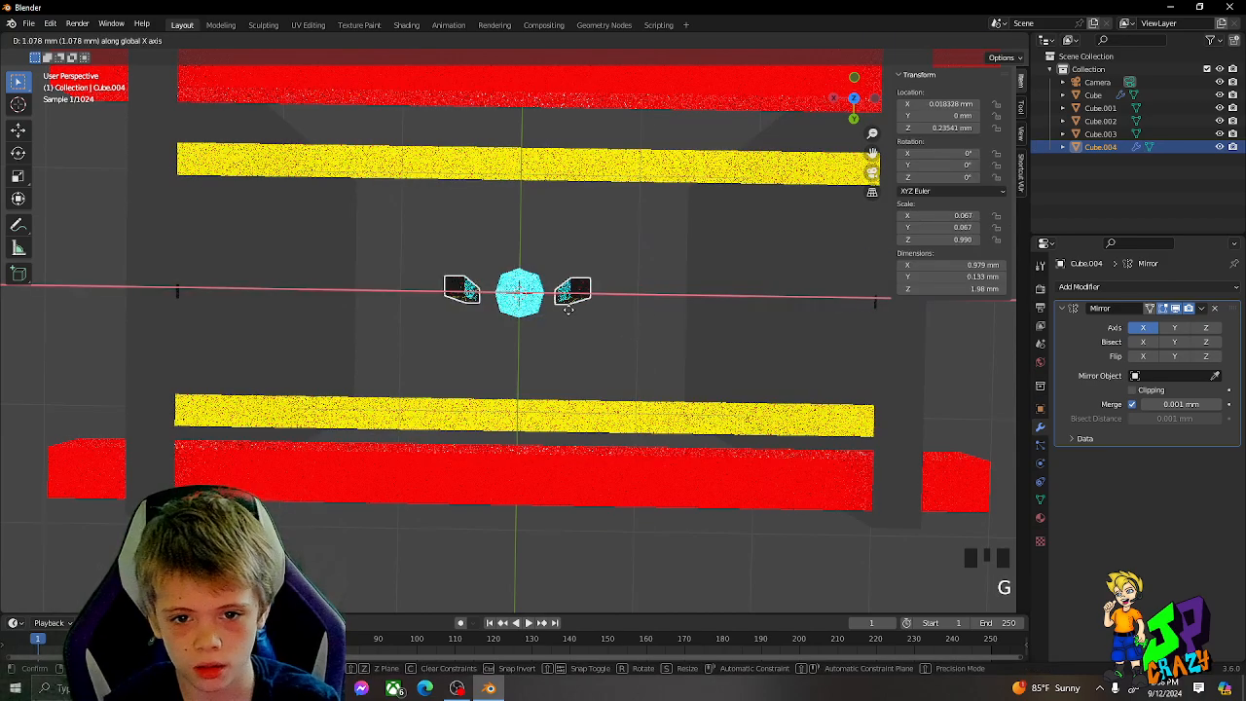
left_click(576, 310)
Shift the post's geometry along X to a local median of about 8.49 mm, adjusting the mirrored pair's spacing around the crystal
key("Tab")
key("g")
key("x")
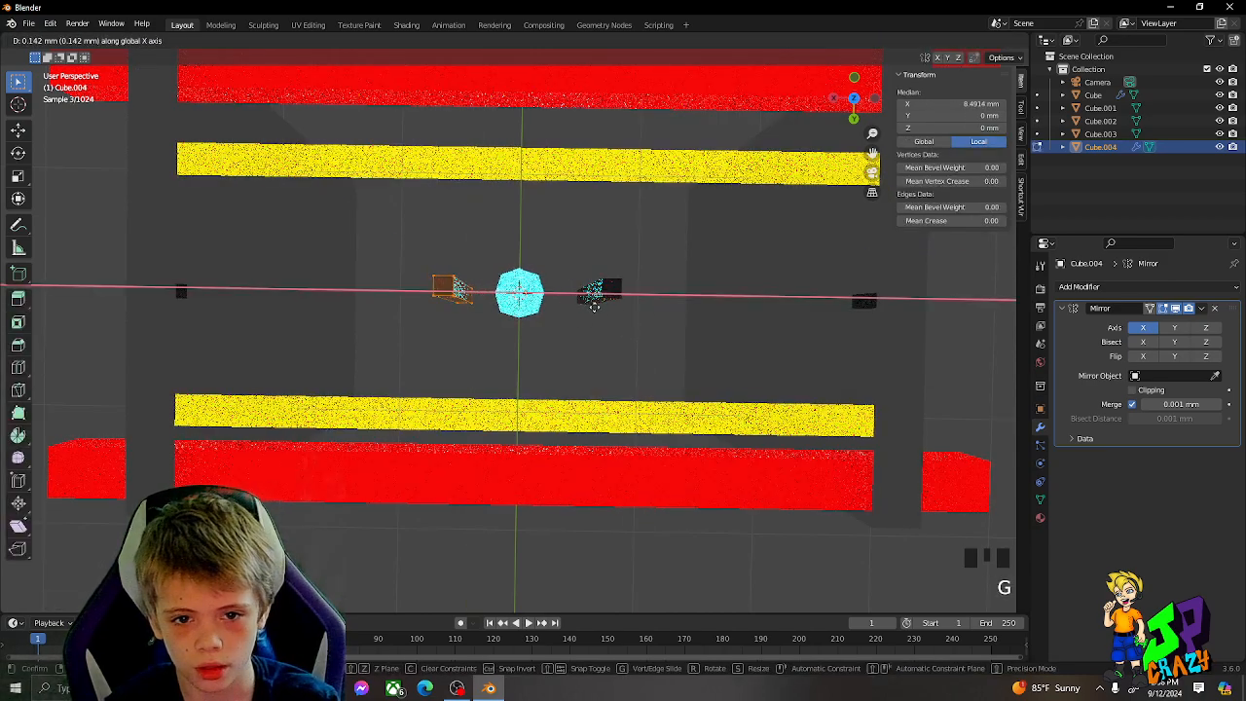
key("Tab")
Mirror the posts on the Y axis too, and move their geometry along Y to a local median of about -8.31 mm
left_click(1174, 328)
key("Tab")
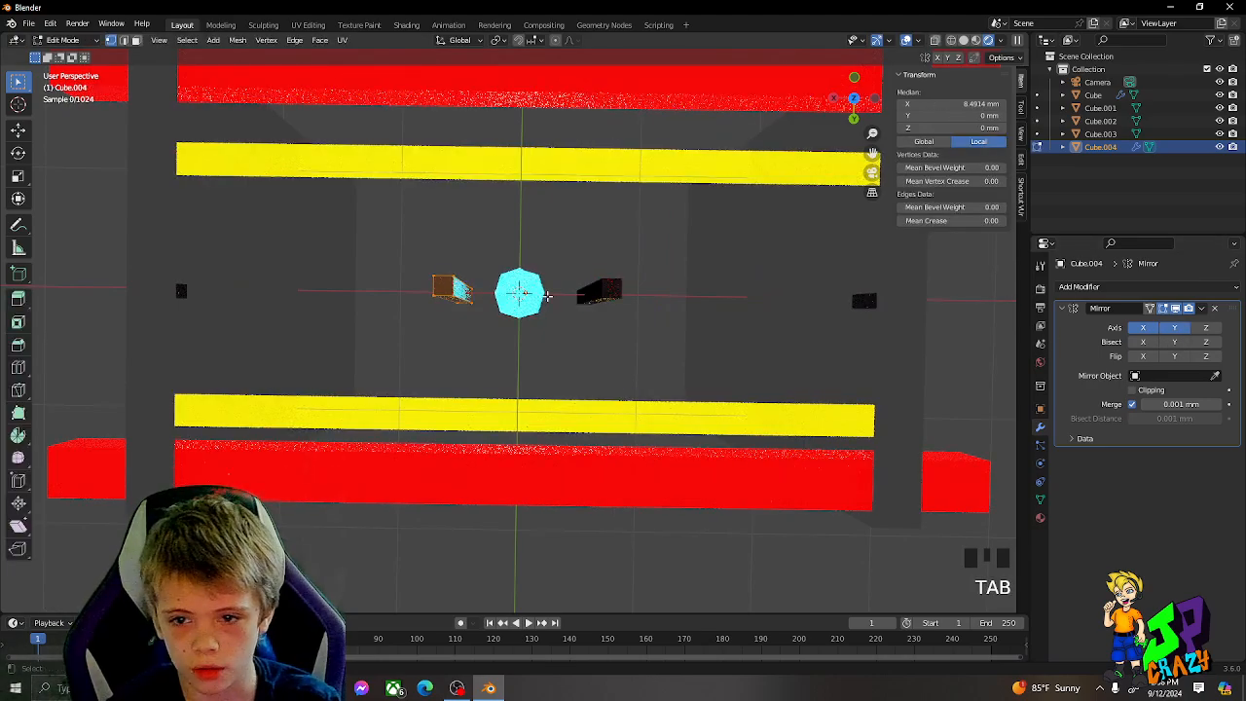
key("g")
key("y")
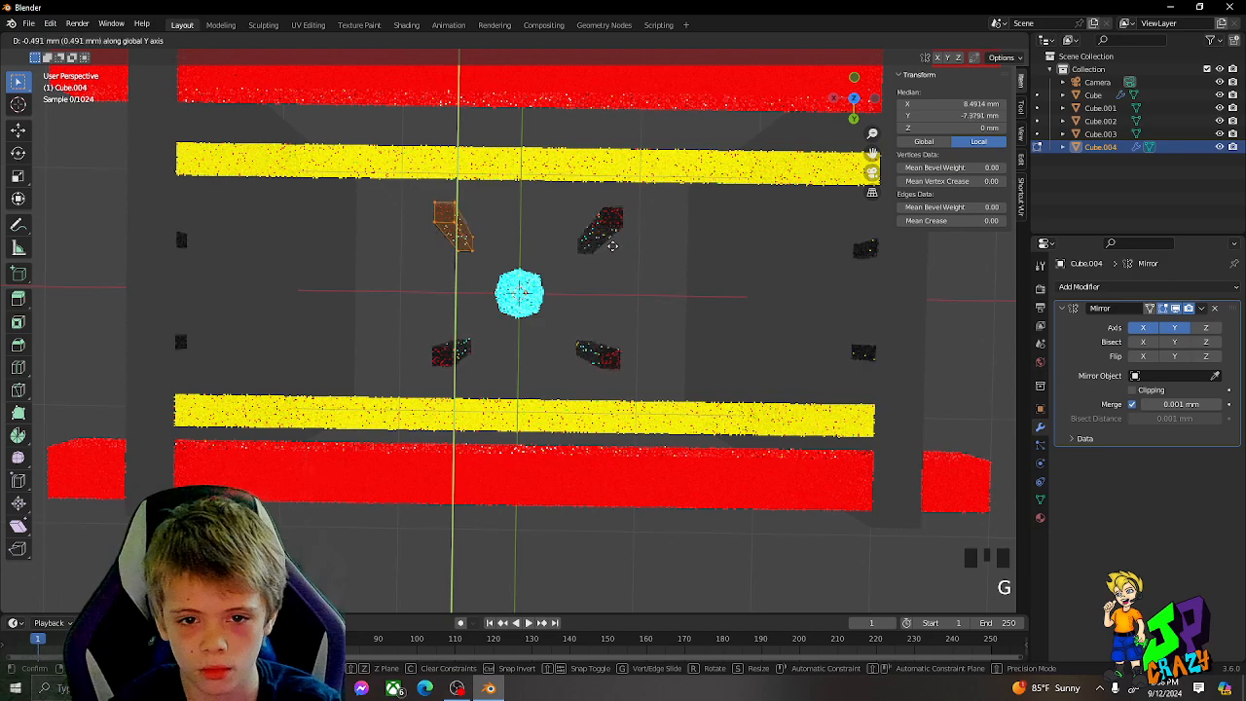
left_click(609, 237)
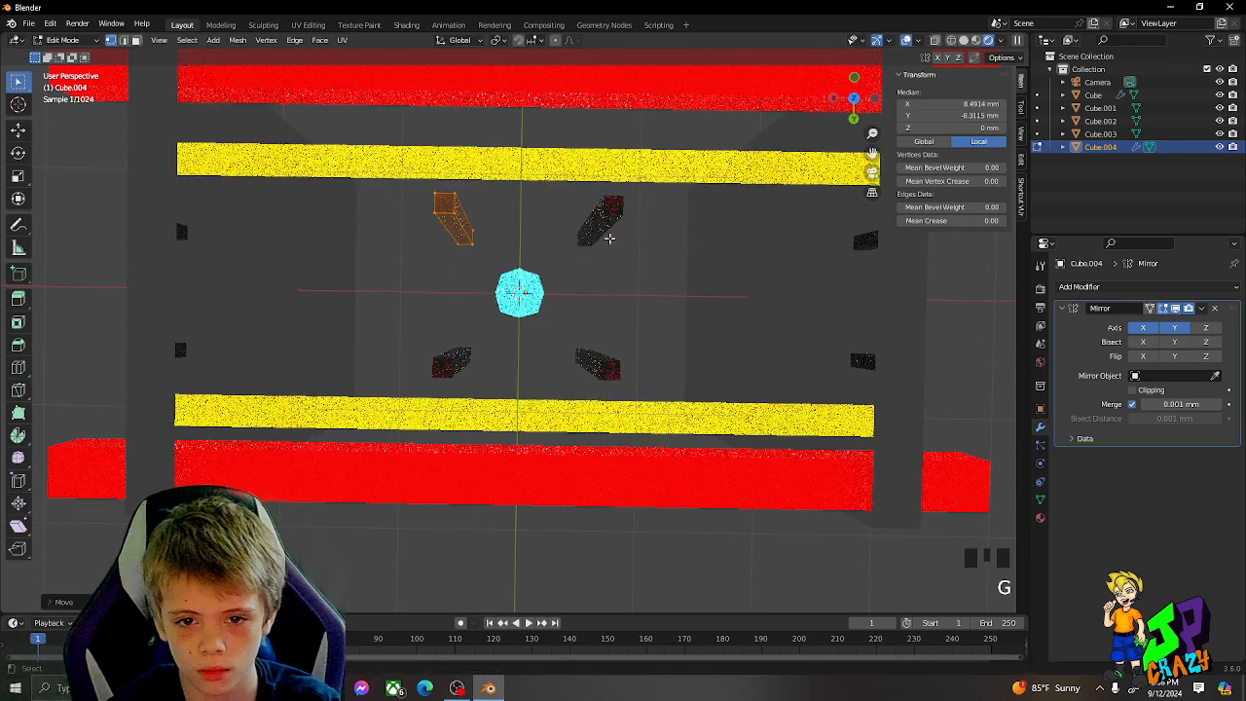
Try the Mirror modifier's Z axis and its bisect and flip options on the posts
left_click(1204, 329)
left_click(1152, 342)
left_click(1153, 342)
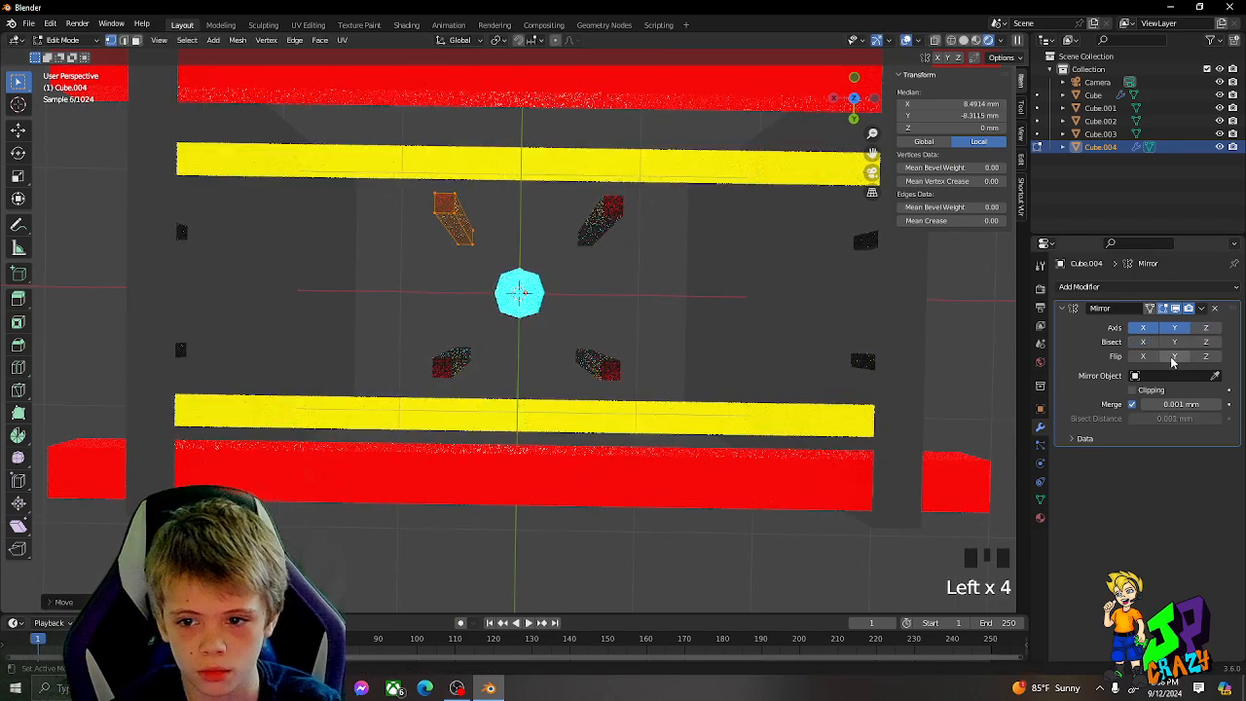
left_click(1173, 343)
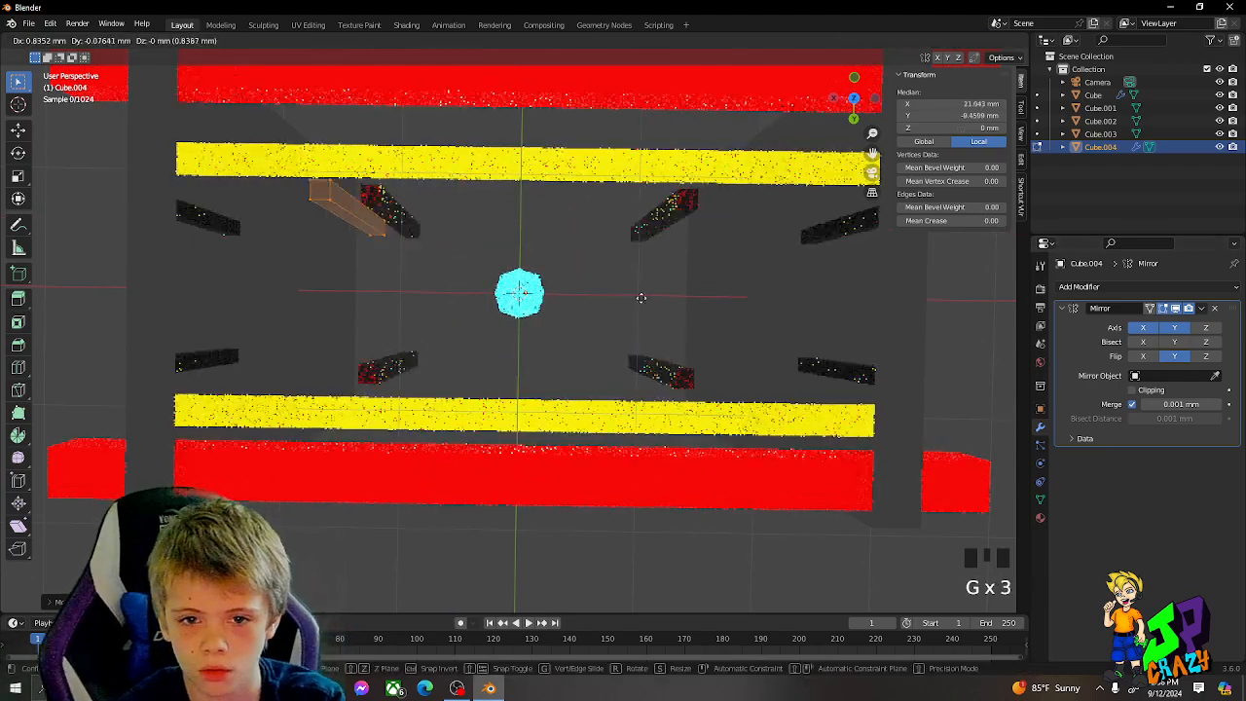
middle_click_drag(732, 321, 932, 265)
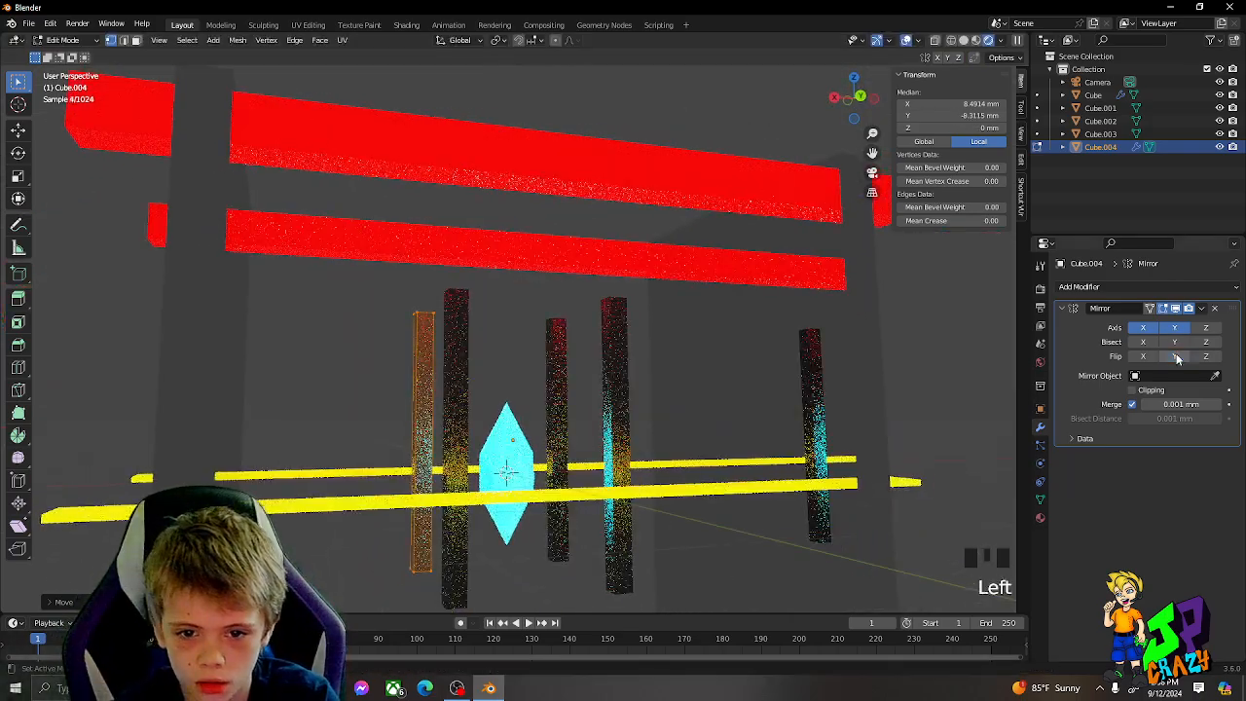
key("g")
key("z")
right_click(664, 378)
Duplicate the post's geometry along Y to a local median of about -2.87 mm, forming rows of four posts beside the crystal
middle_click_drag(662, 379, 737, 523)
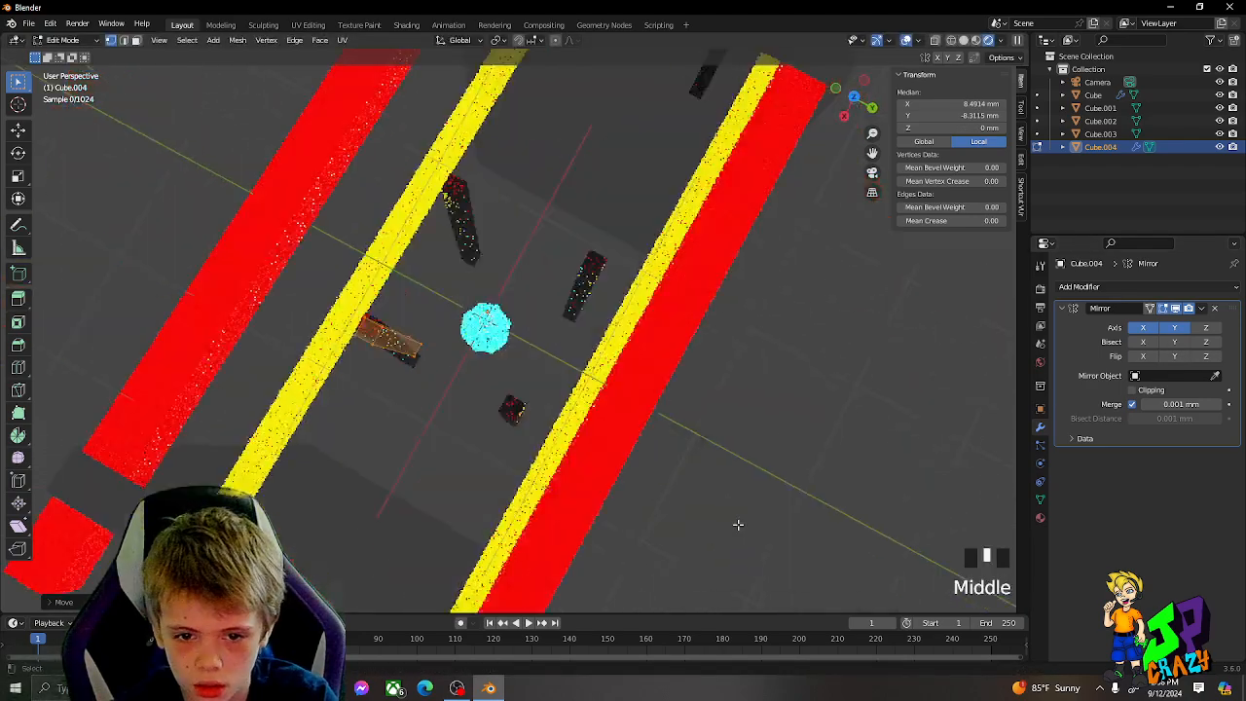
middle_click_drag(679, 341, 748, 331)
key("shift+d")
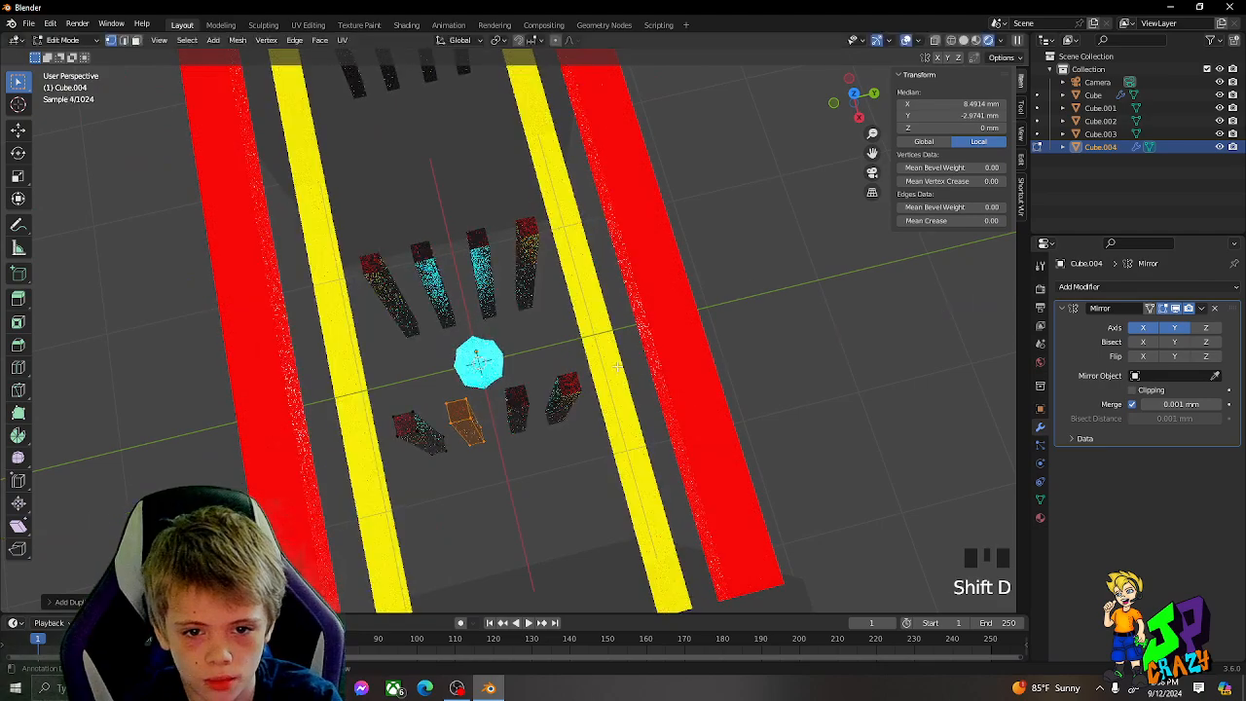
Duplicate the post's geometry to a local median of about X 3.31 mm, Y -8.12 mm, closing the ring of posts around the crystal
middle_click_drag(618, 366, 606, 444)
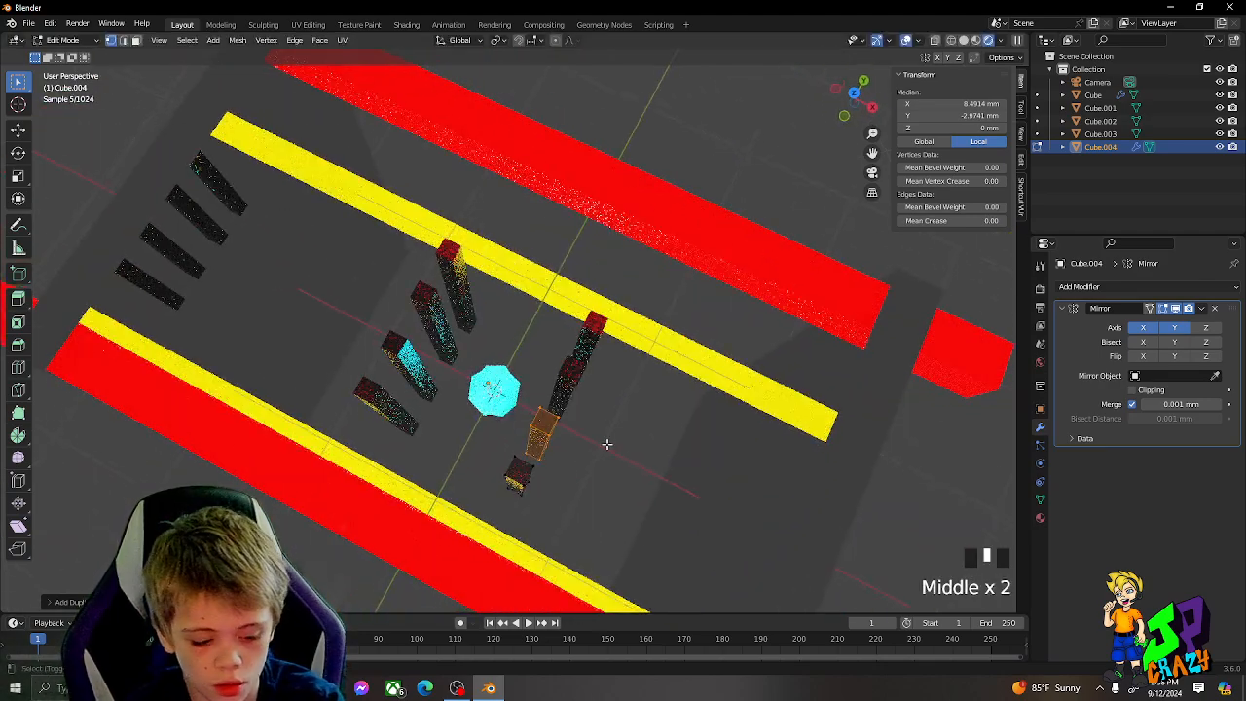
key("shift+d")
key("g")
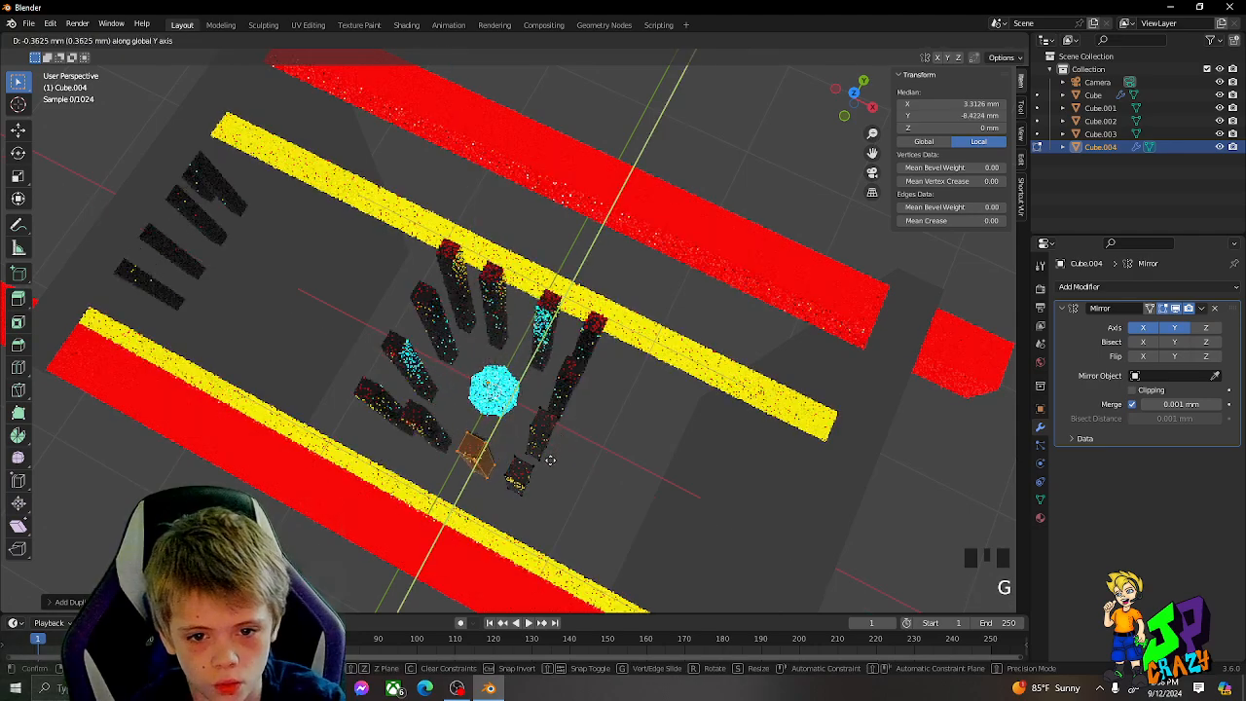
left_click(550, 457)
middle_click_drag(550, 456, 610, 460)
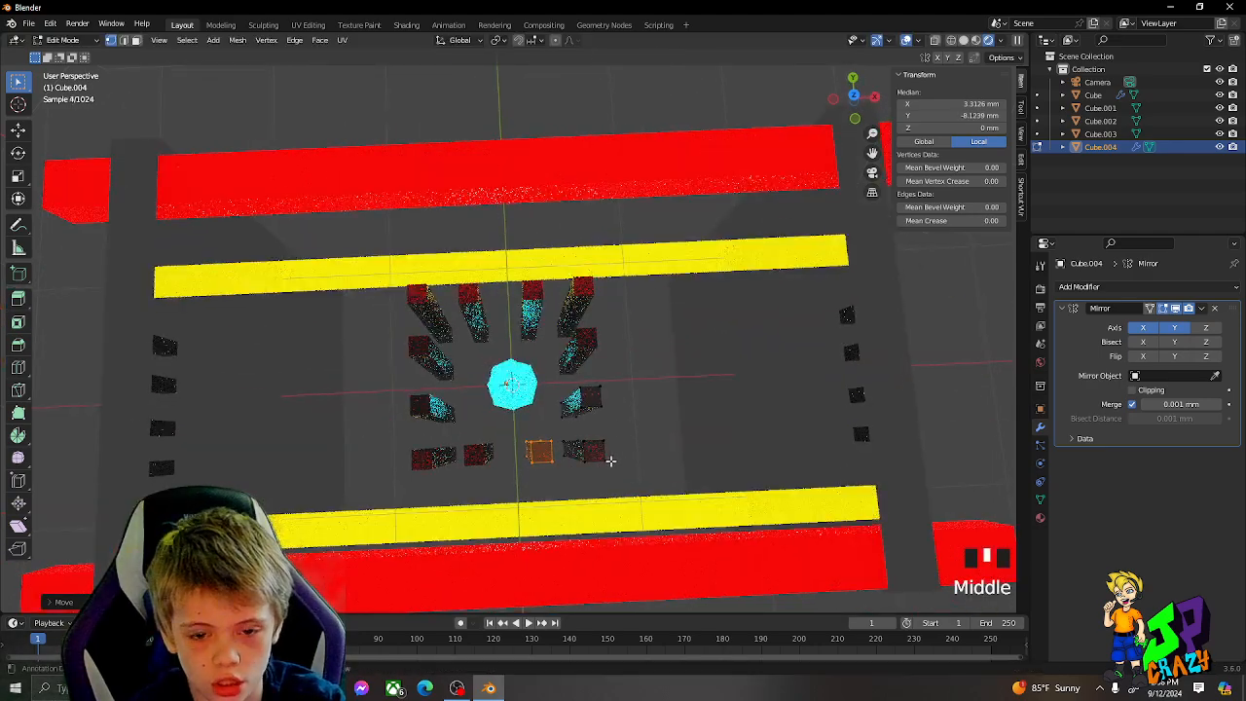
key("Tab")
Move the whole post ring along X to about 0.019 mm and lower it along Z to about 0.033 mm
middle_click_drag(610, 417, 735, 405)
scroll(655, 423, "down", 2)
key("KP_5")
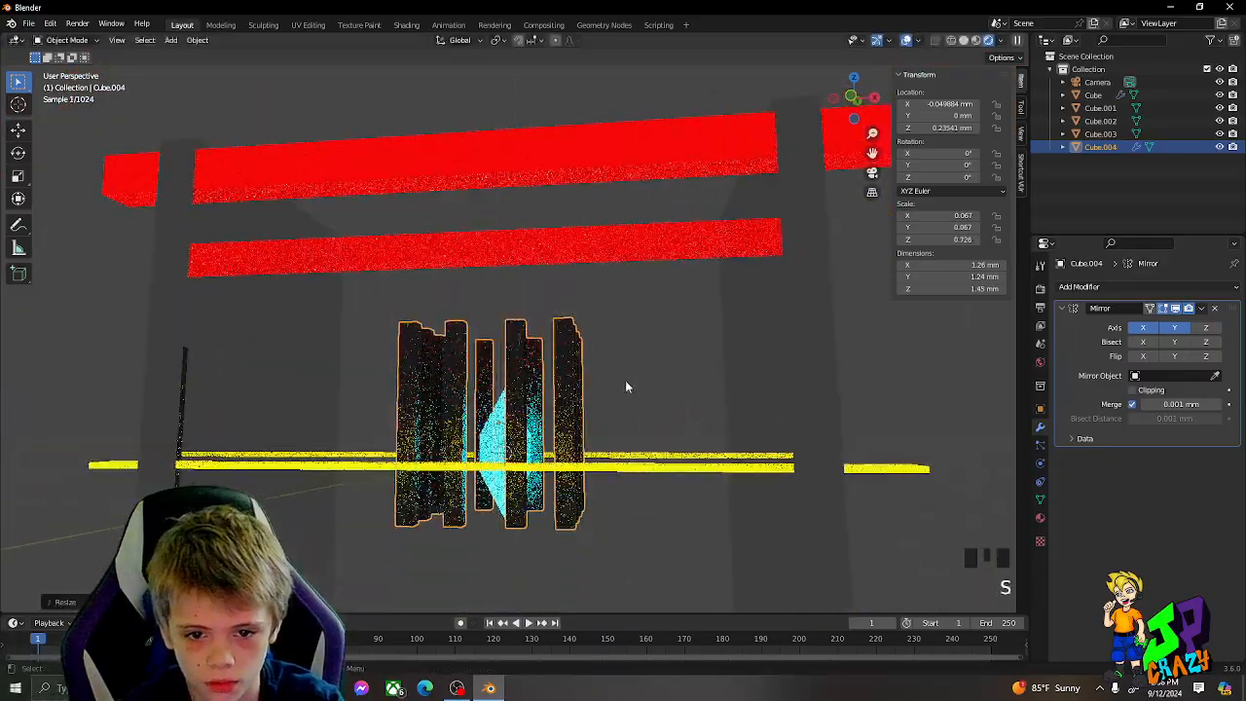
key("g")
key("x")
key("z")
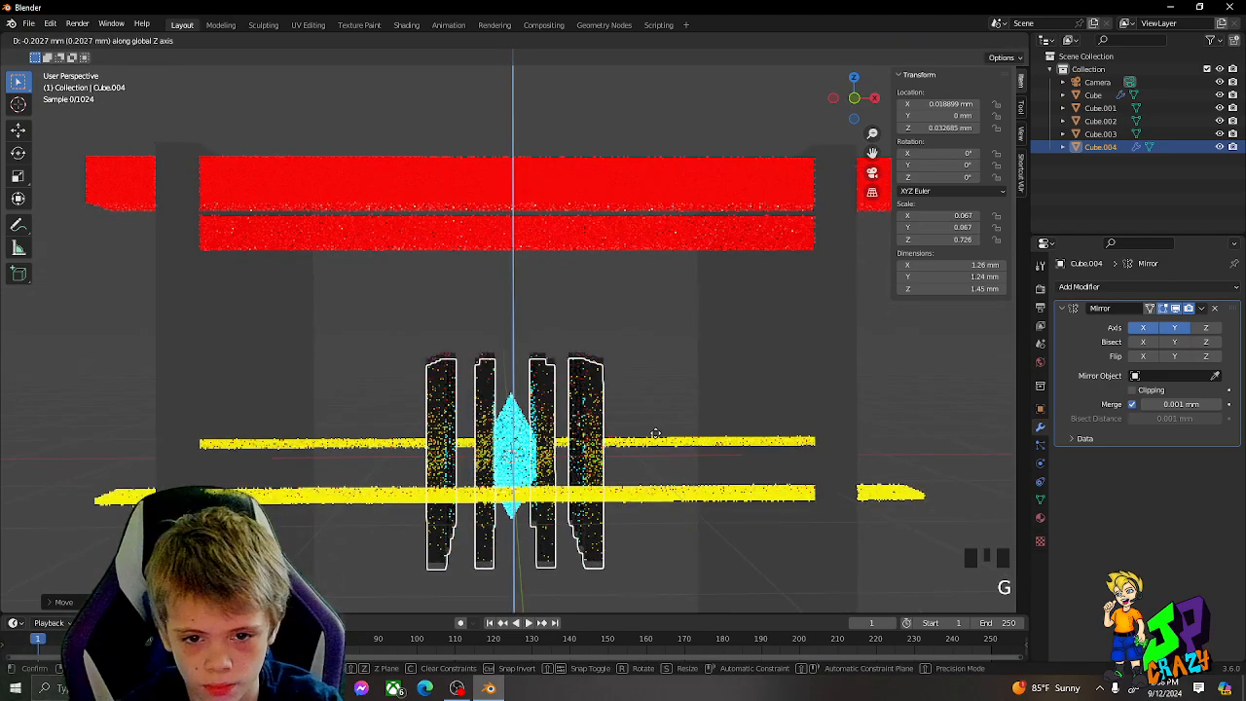
Fine-tune the post ring's position along X to about 0.0087 mm so it is centred on the crystal
key("g")
key("x")
middle_click_drag(646, 451, 650, 411)
left_click(639, 483)
scroll(639, 483, "up", 1)
scroll(650, 410, "down", 2)
key("g")
key("z")
right_click(653, 414)
key("g")
key("x")
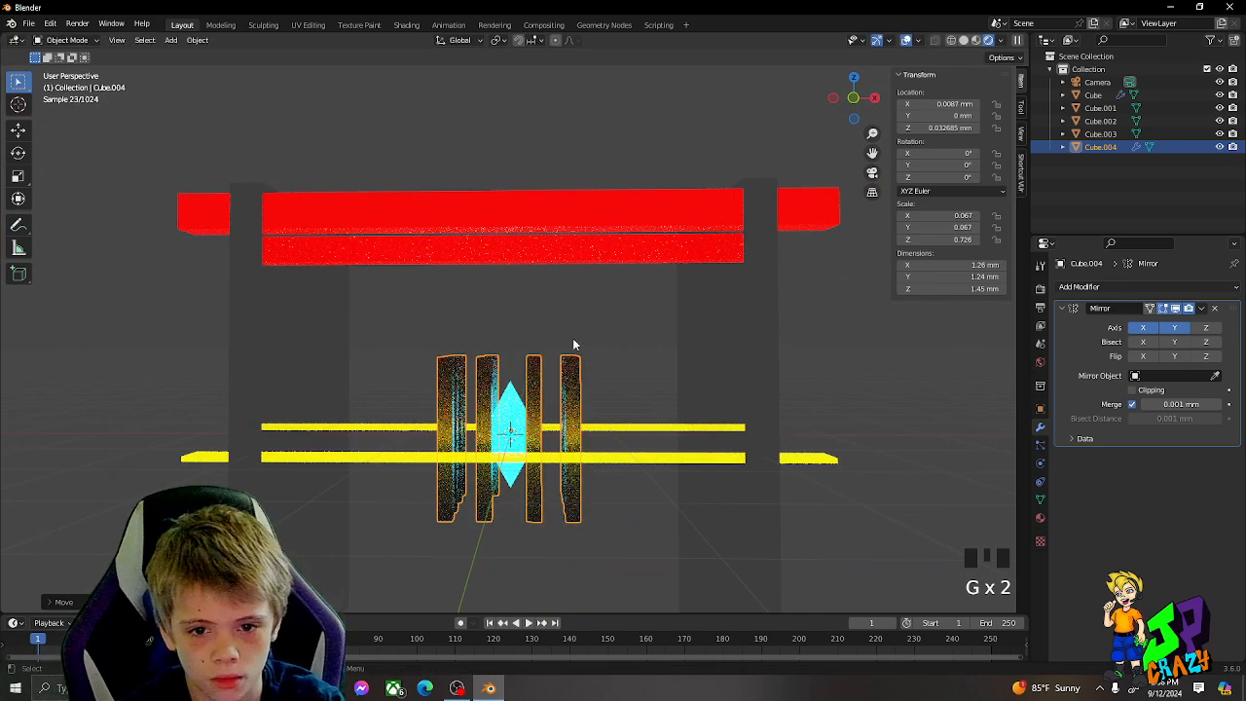
Add a cube flattened along Z to about 0.145 mm thick and assign it Material.004
key("shift+a")
left_click(615, 341)
key("s")
key("z")
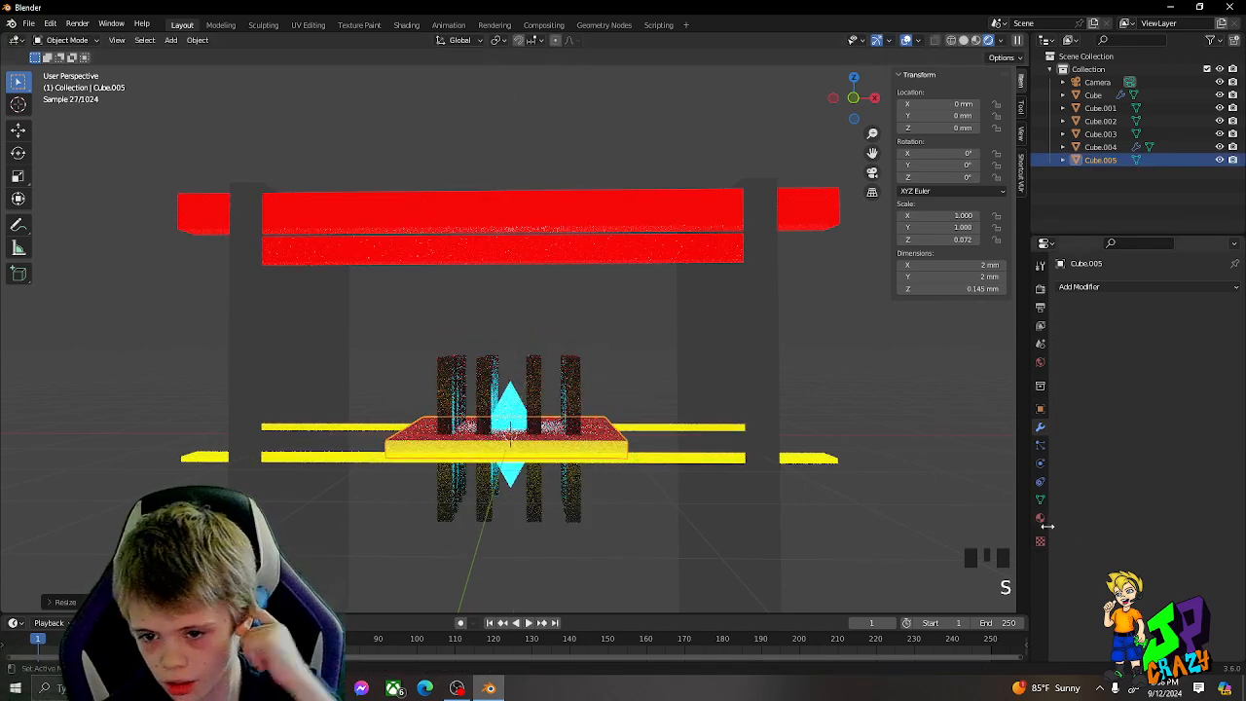
left_click(1064, 342)
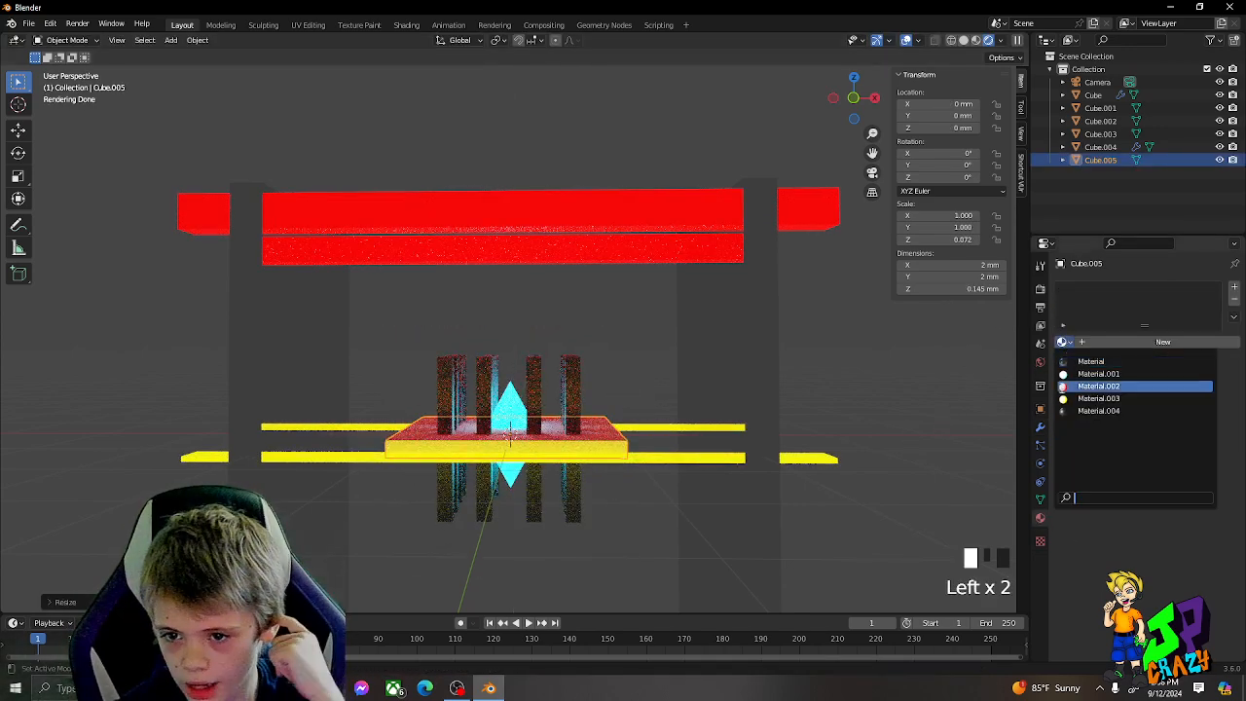
left_click(1062, 411)
Shrink the flat slab to about 1.44 mm wide and raise it to about Z 0.734 mm as the posts' roof
key("s")
key("g")
key("z")
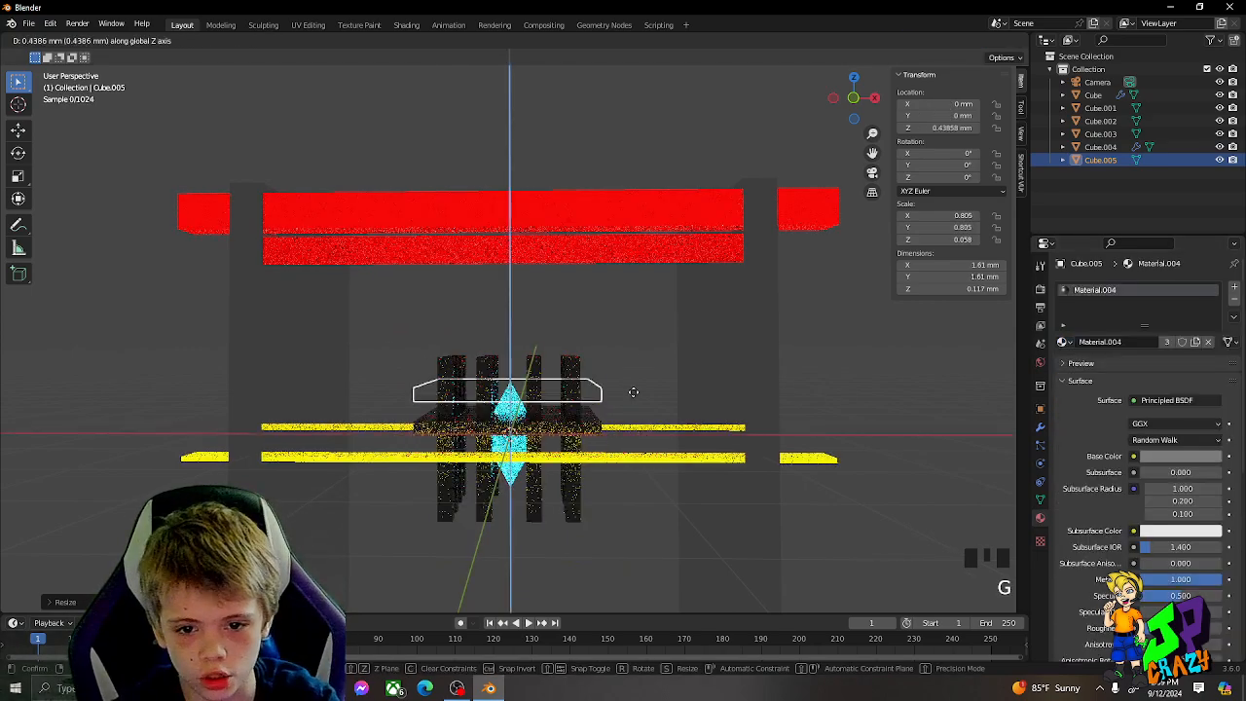
key("s")
left_click(621, 361)
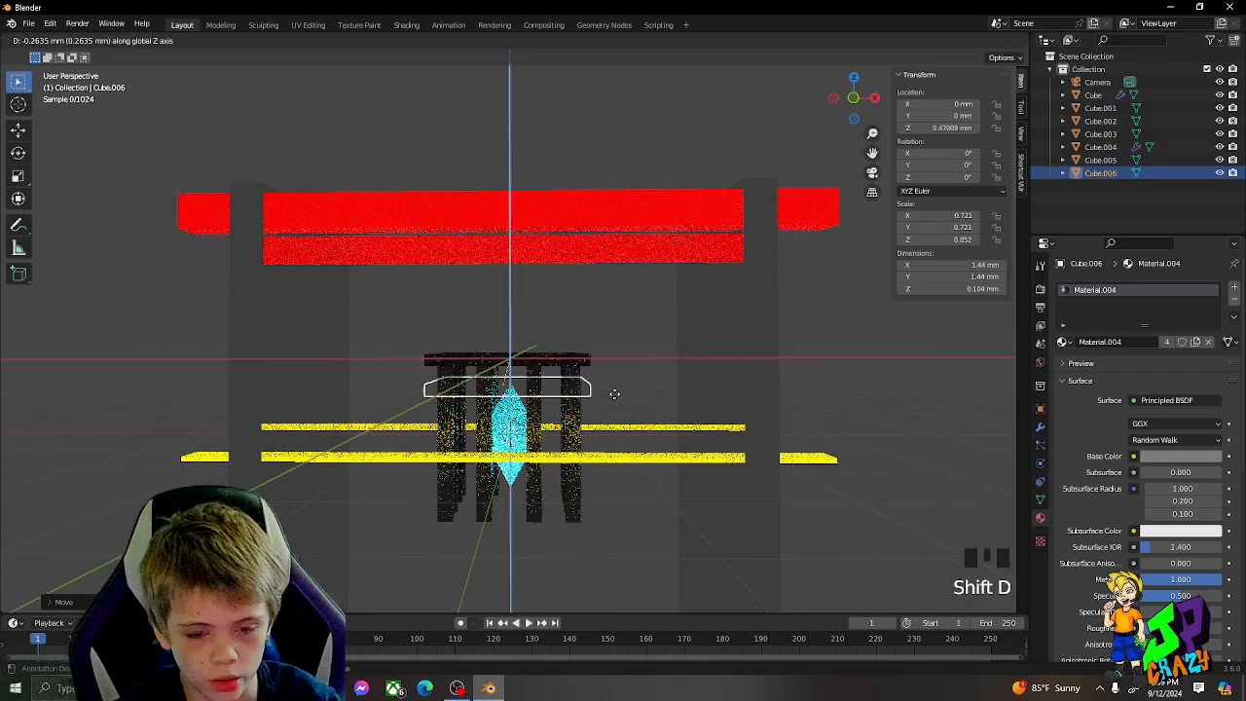
Duplicate the roof slab straight down along Z to form a base under the posts
left_click(609, 506)
middle_click_drag(609, 505, 568, 298)
scroll(565, 458, "up", 3)
scroll(567, 298, "down", 1)
Apply the Mirror modifier on the posts
left_click(558, 336, "shift")
left_click(555, 315, "shift")
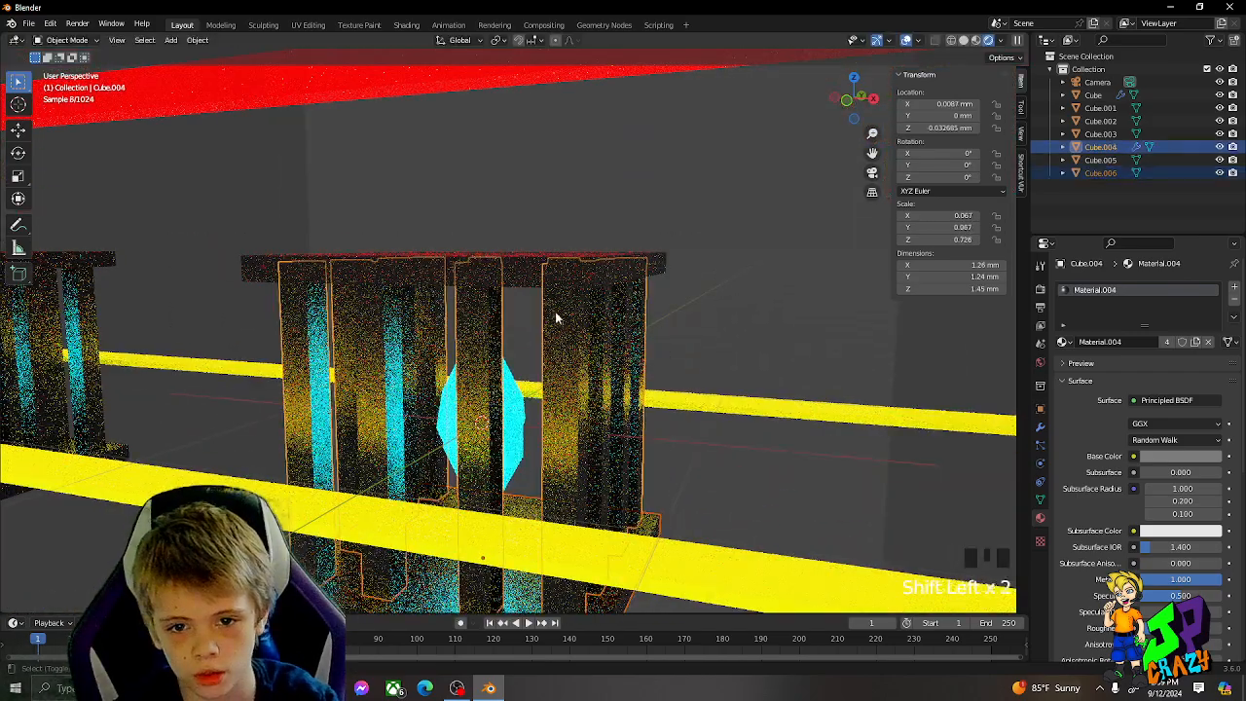
left_click(537, 270, "shift")
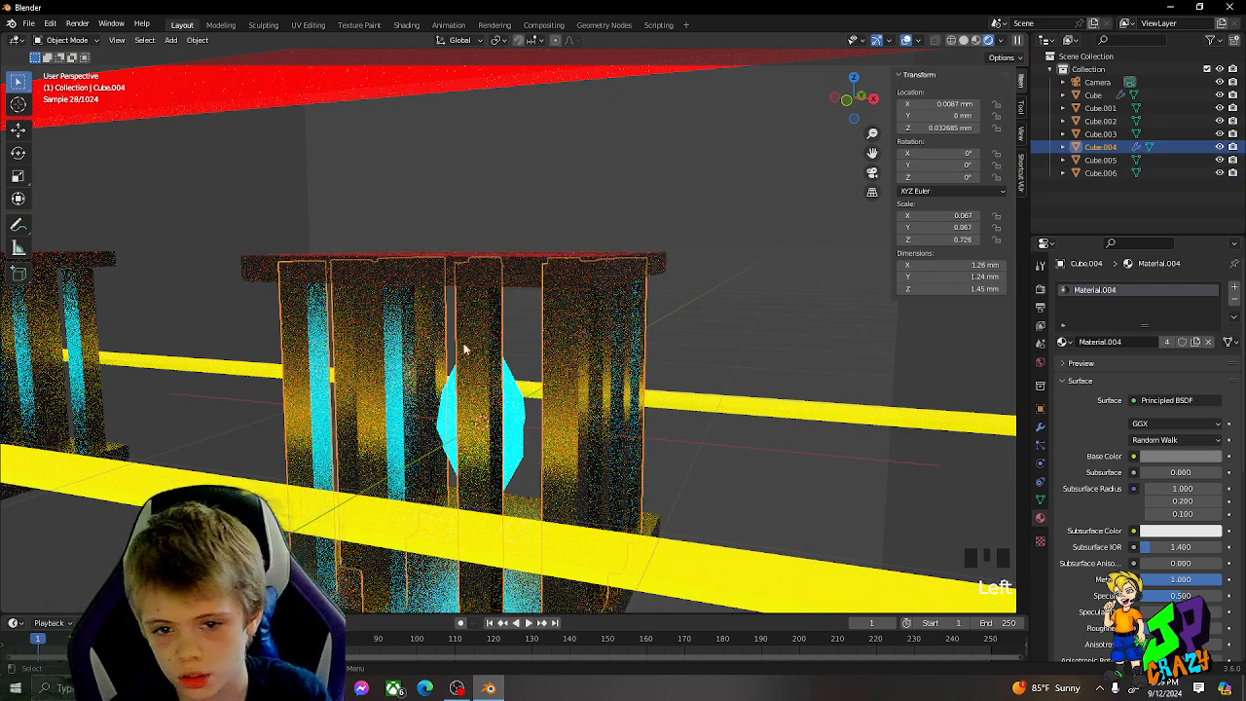
left_click(1041, 427)
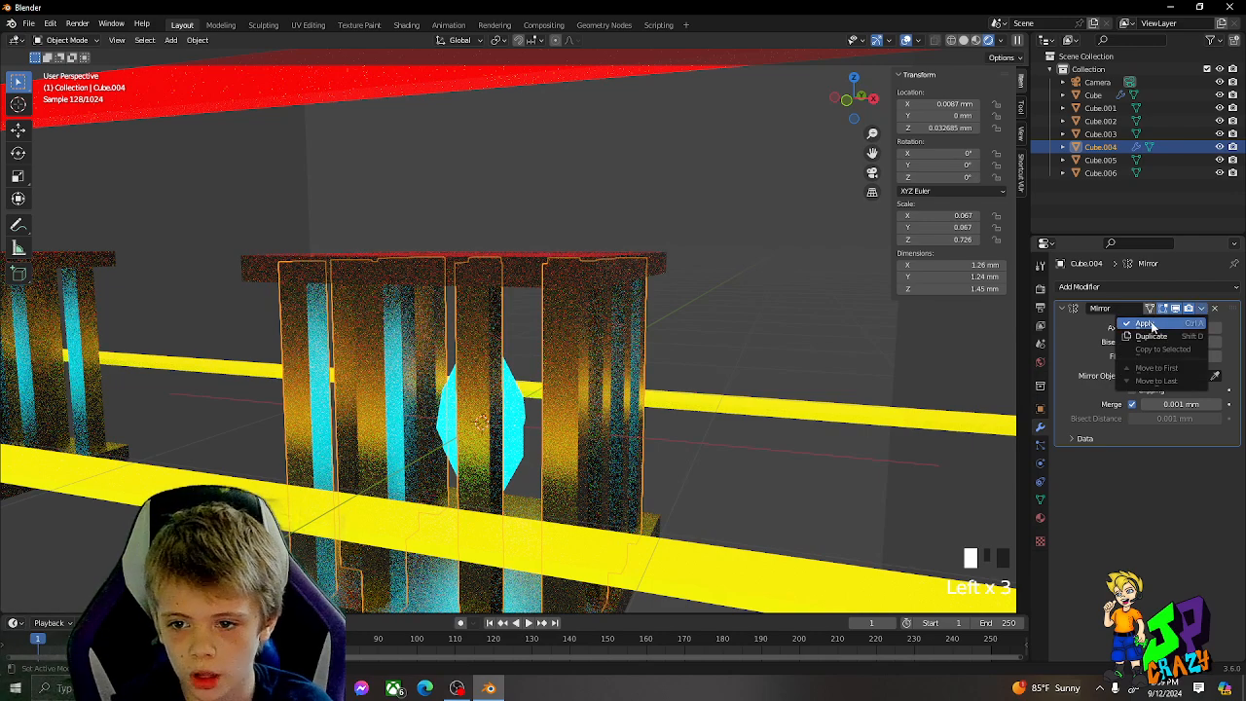
left_click(1149, 324)
Join the roof slab, base slab and posts into a single object
left_click(507, 269, "shift")
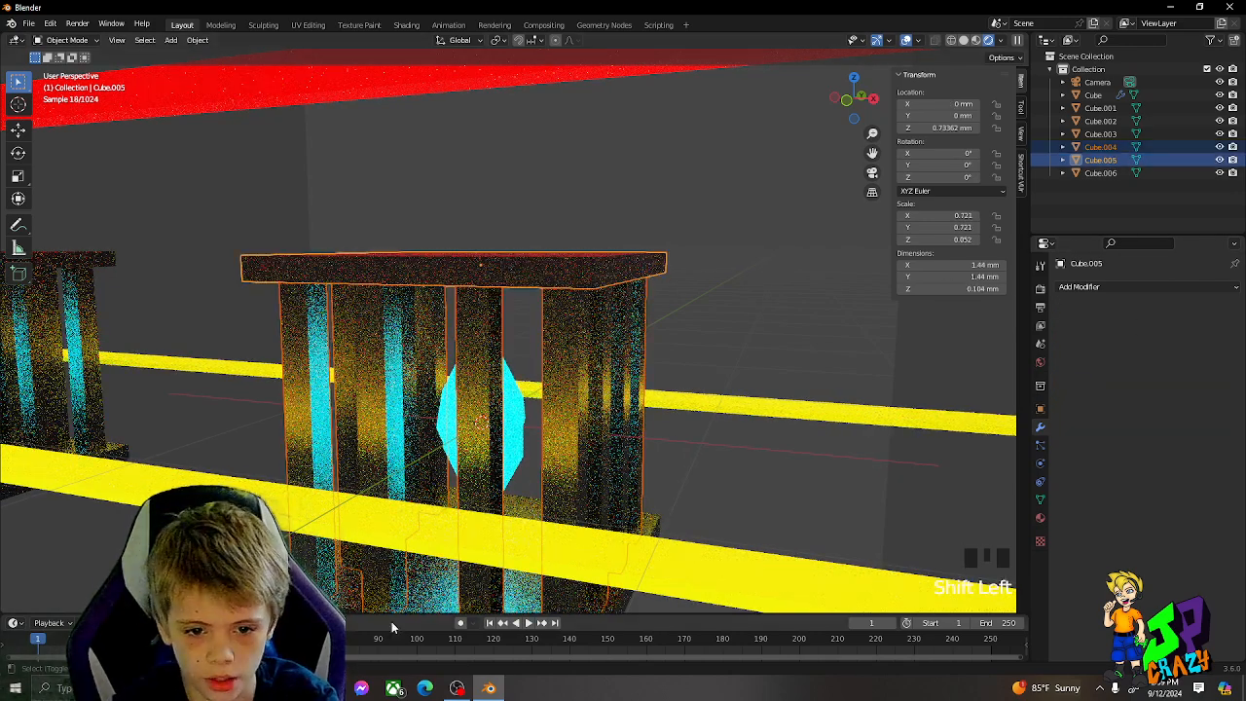
scroll(487, 438, "down", 2)
left_click(554, 368, "shift")
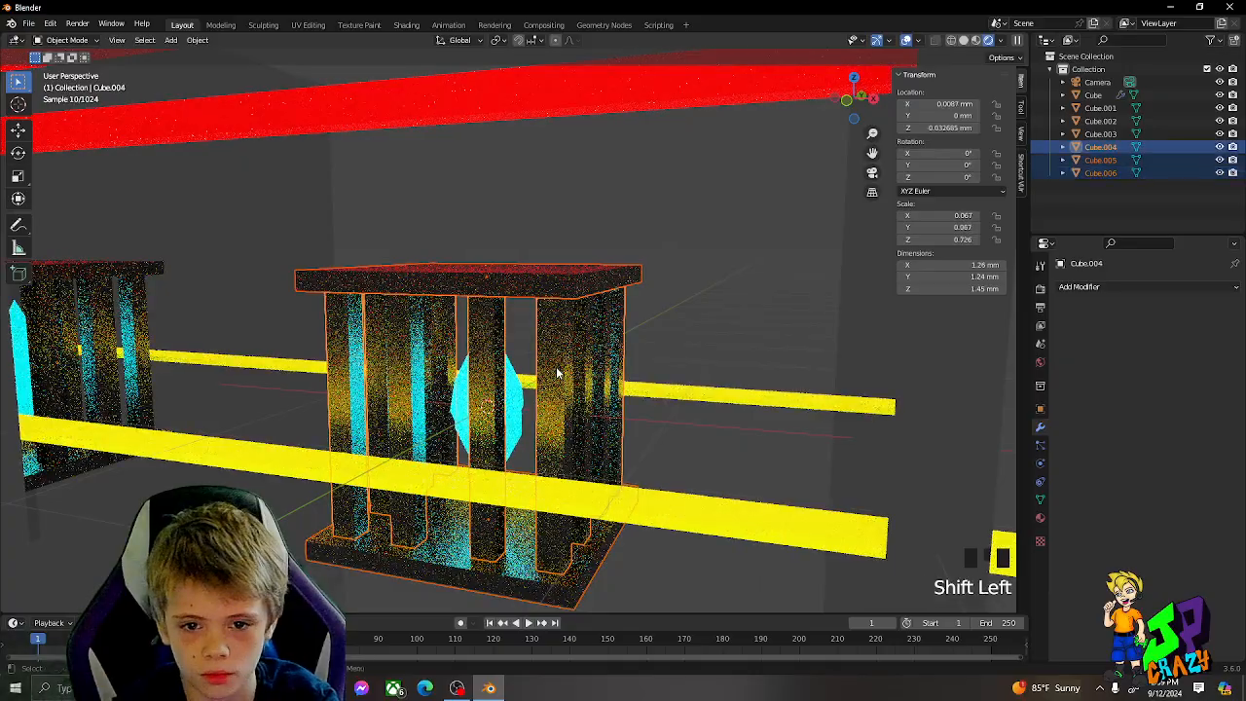
right_click(479, 413)
left_click(483, 413)
middle_click_drag(483, 414, 505, 356)
scroll(496, 389, "up", 4)
scroll(505, 355, "down", 8)
left_click(756, 336)
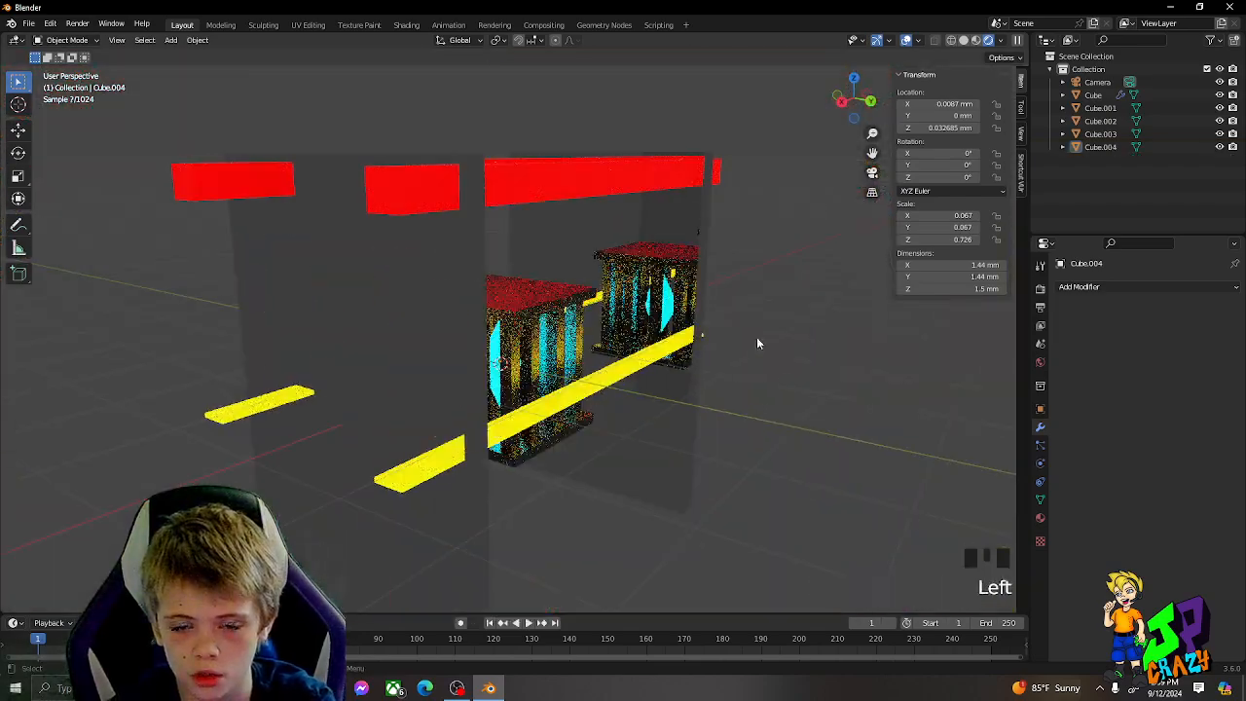
Duplicate the large mirrored slabs, red bars and yellow strips, and rotate the copies -90° about the Z axis
left_click(693, 282)
middle_click_drag(500, 255, 544, 202)
left_click(545, 201, "shift")
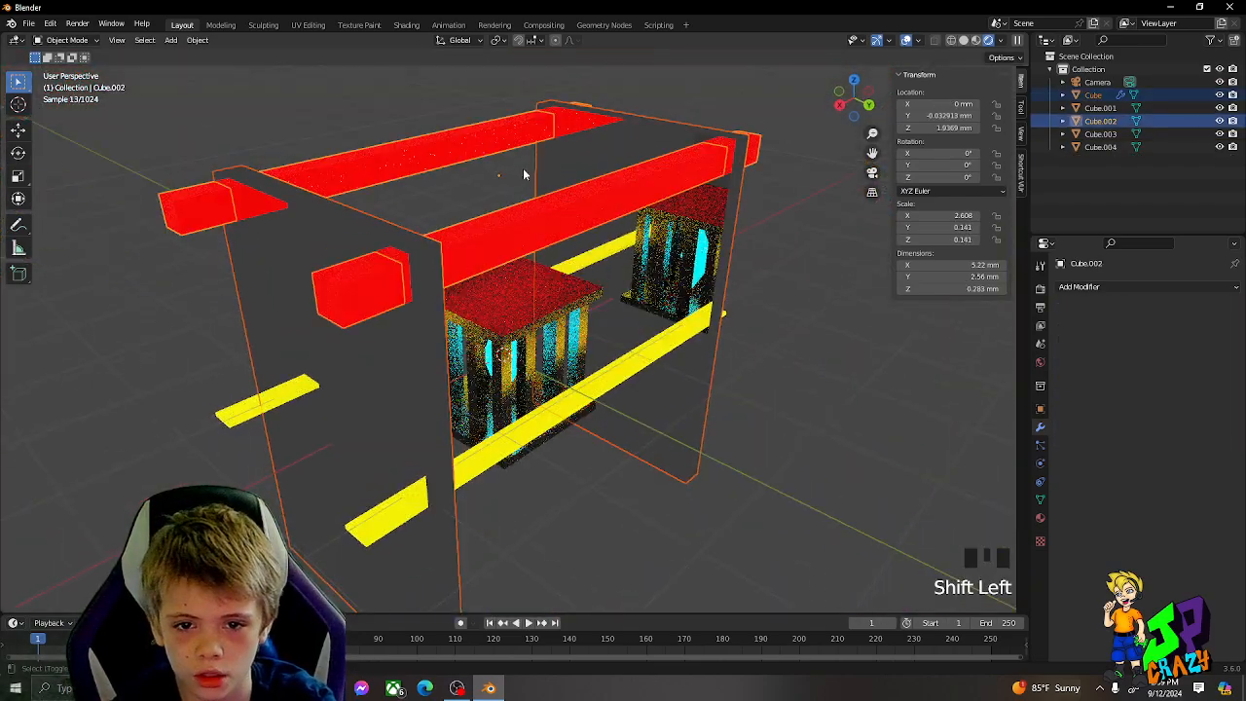
middle_click_drag(549, 140, 530, 318)
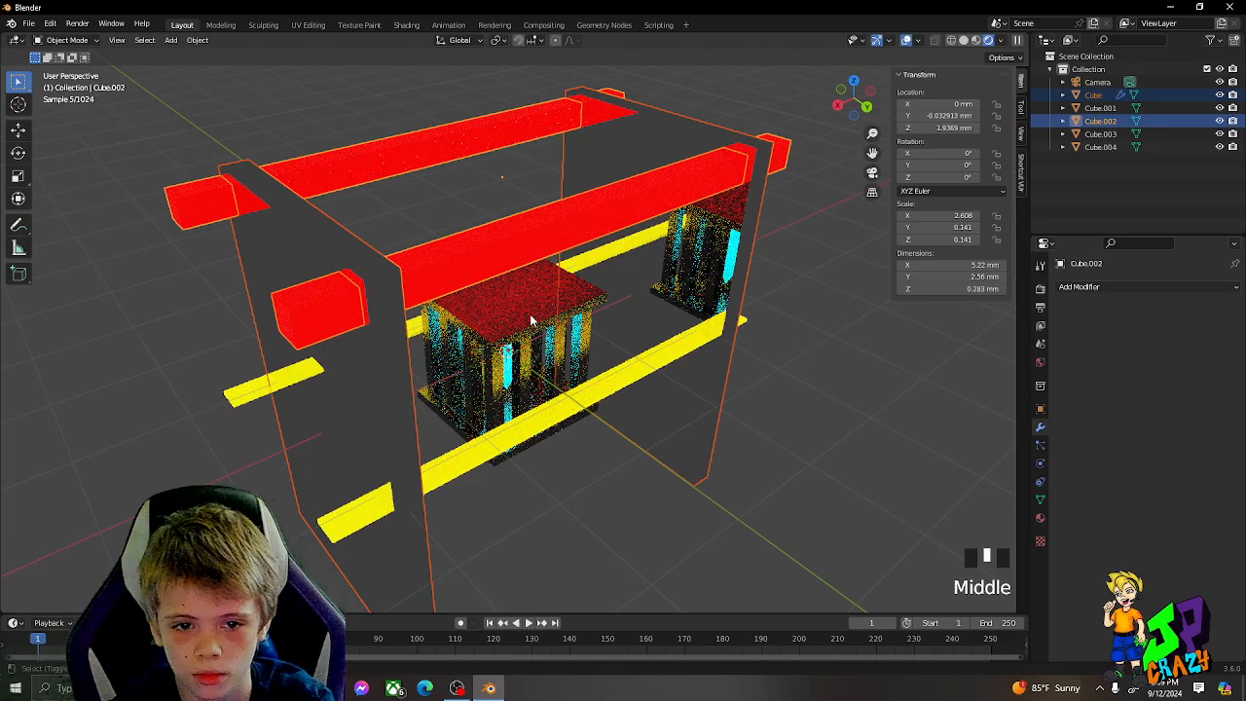
left_click(494, 454, "shift")
middle_click_drag(494, 446, 623, 368)
scroll(492, 358, "up", 2)
scroll(630, 367, "down", 3)
key("shift+d")
key("r")
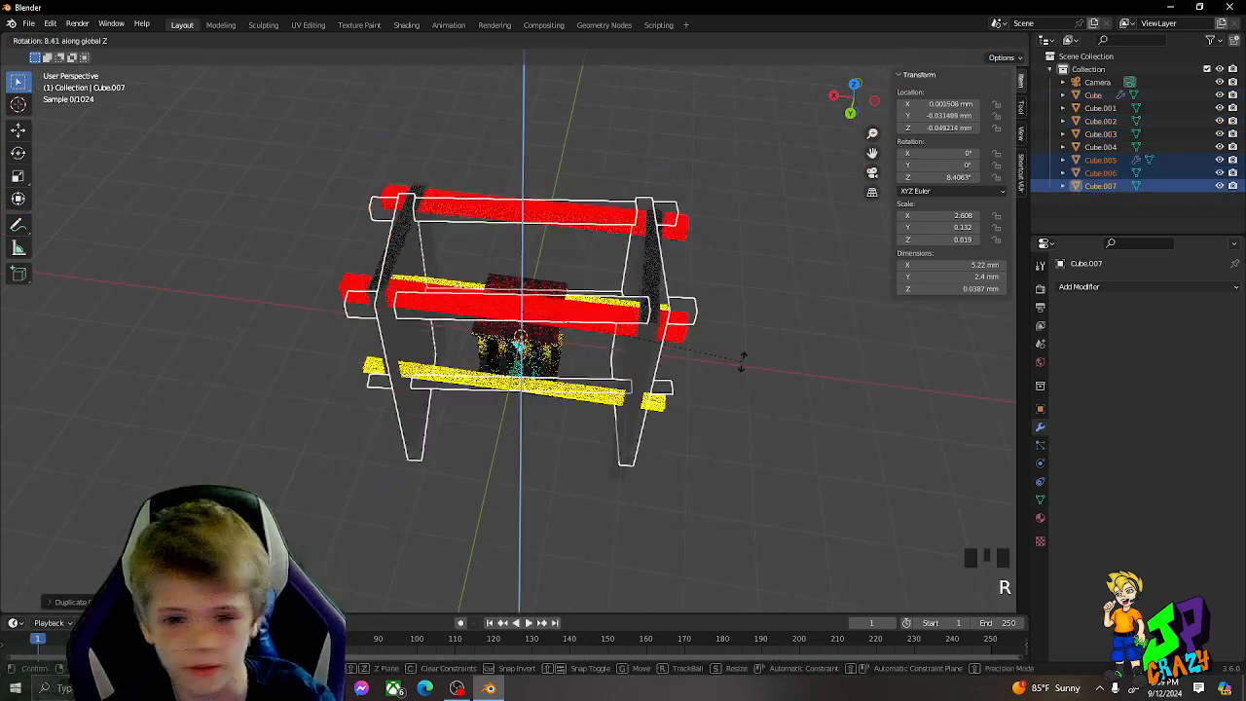
key("r")
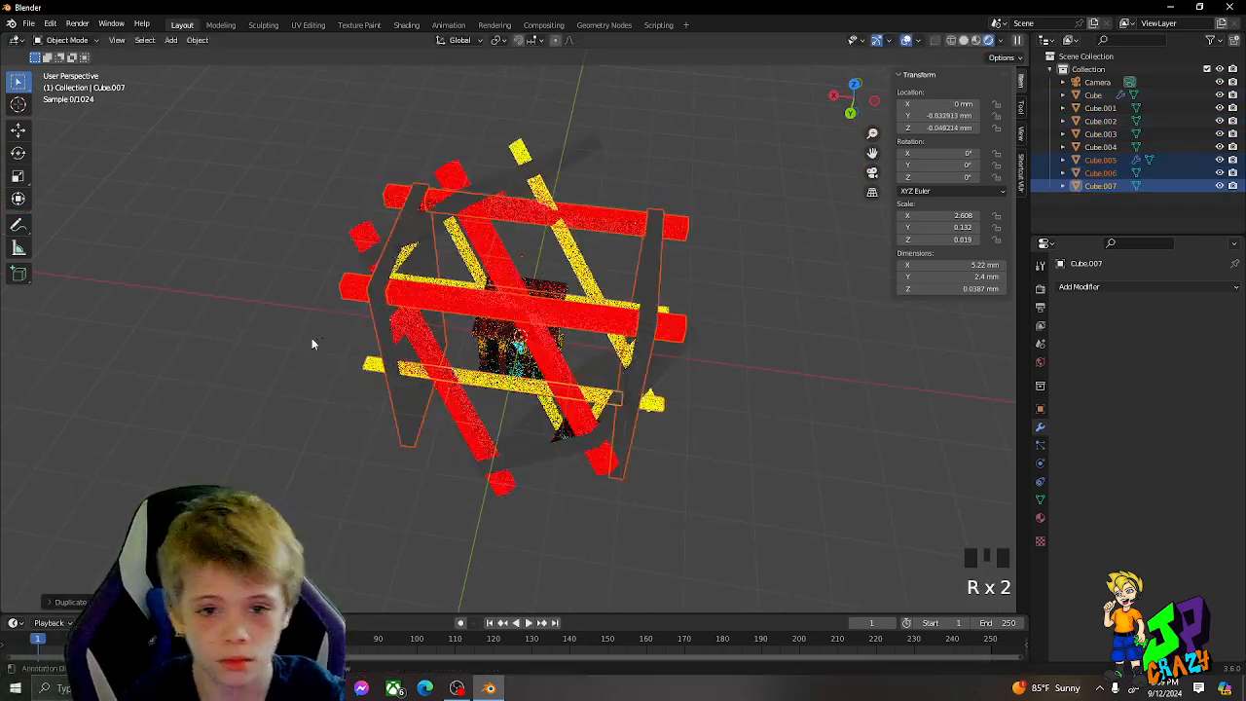
type("r-90")
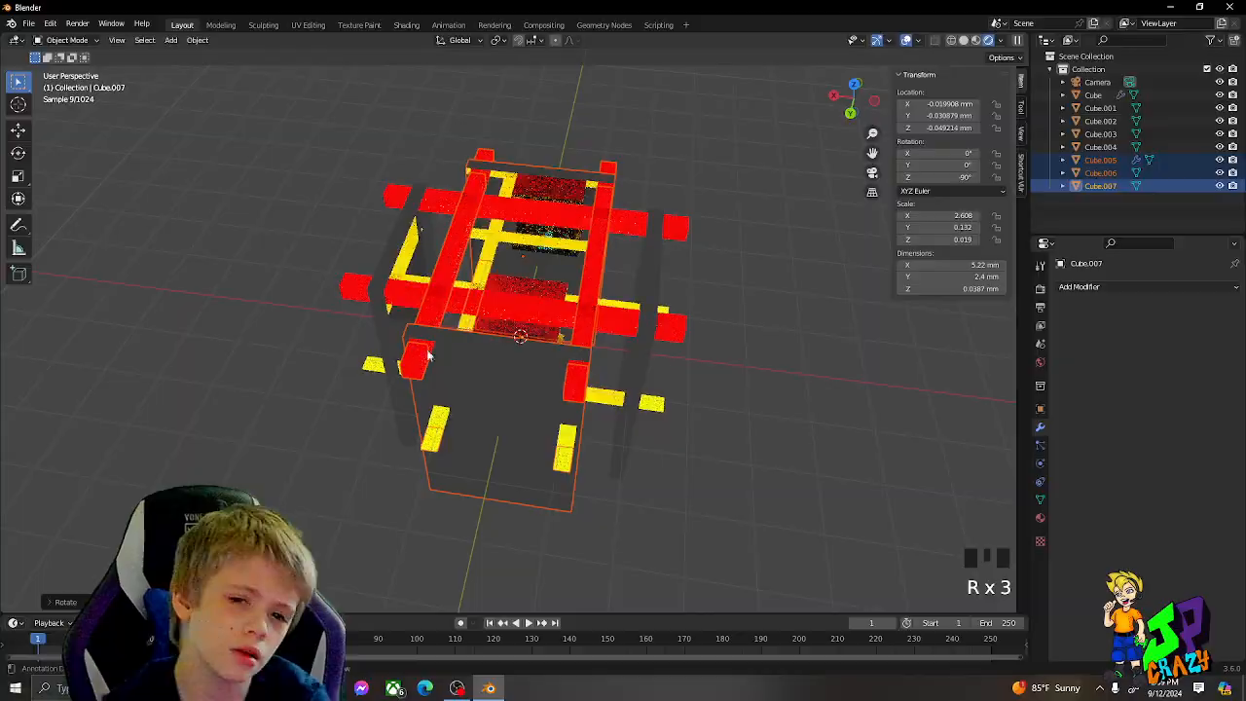
Examine the repeated reflections of the temple, bars and strips from inside the four-walled enclosure
middle_click_drag(429, 355, 761, 334)
scroll(676, 370, "up", 7)
scroll(752, 273, "down", 3)
scroll(689, 203, "down", 8)
left_click(742, 347)
scroll(701, 350, "up", 14)
scroll(735, 269, "down", 4)
scroll(723, 263, "up", 3)
middle_click_drag(623, 326, 446, 282)
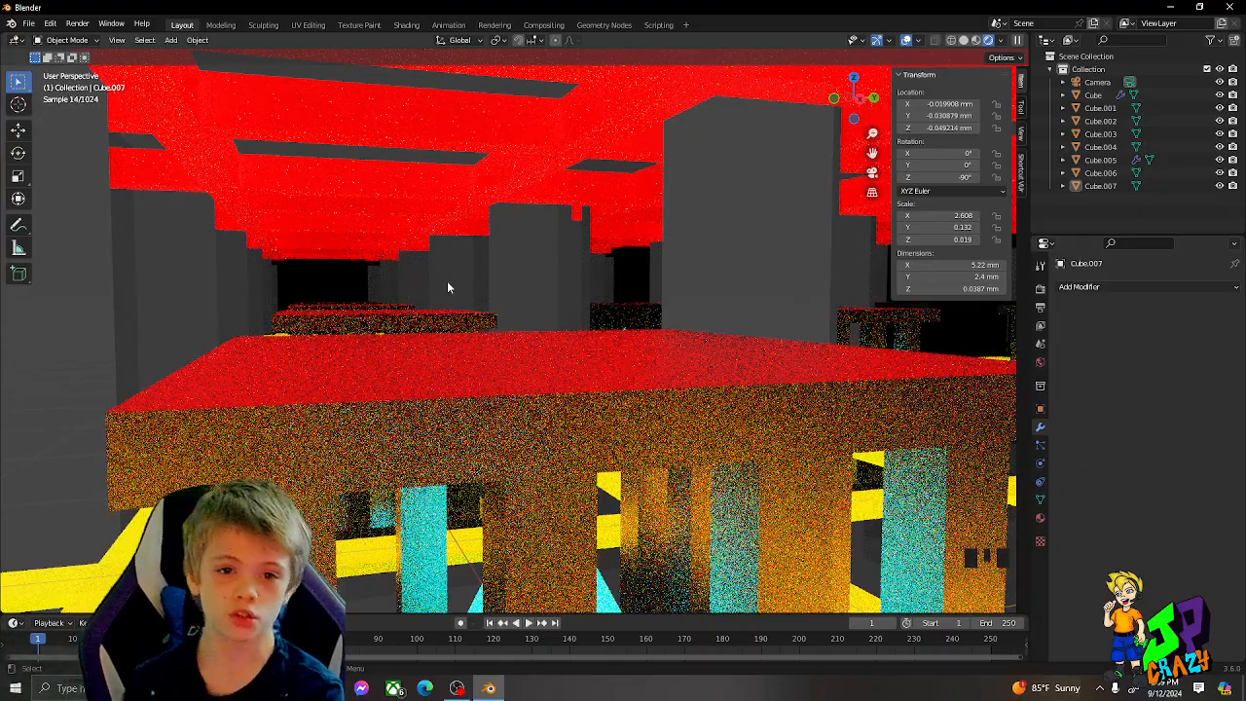
middle_click_drag(451, 542, 633, 469)
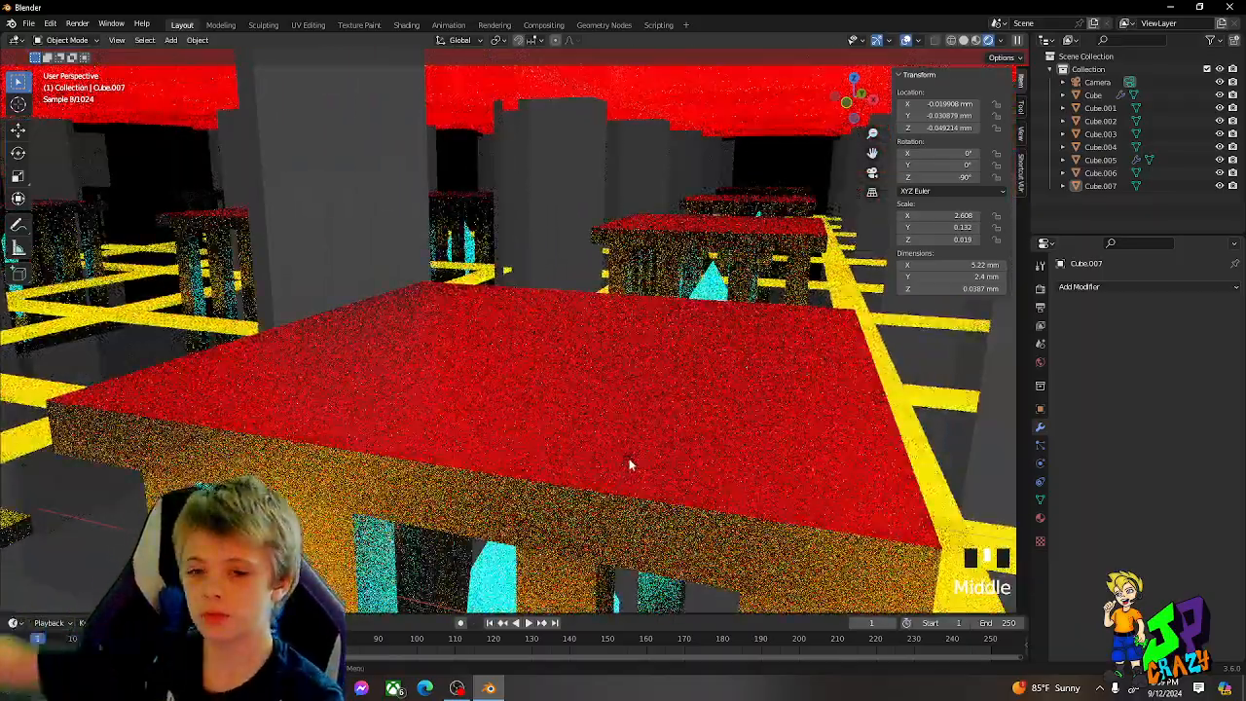
middle_click_drag(507, 352, 743, 198)
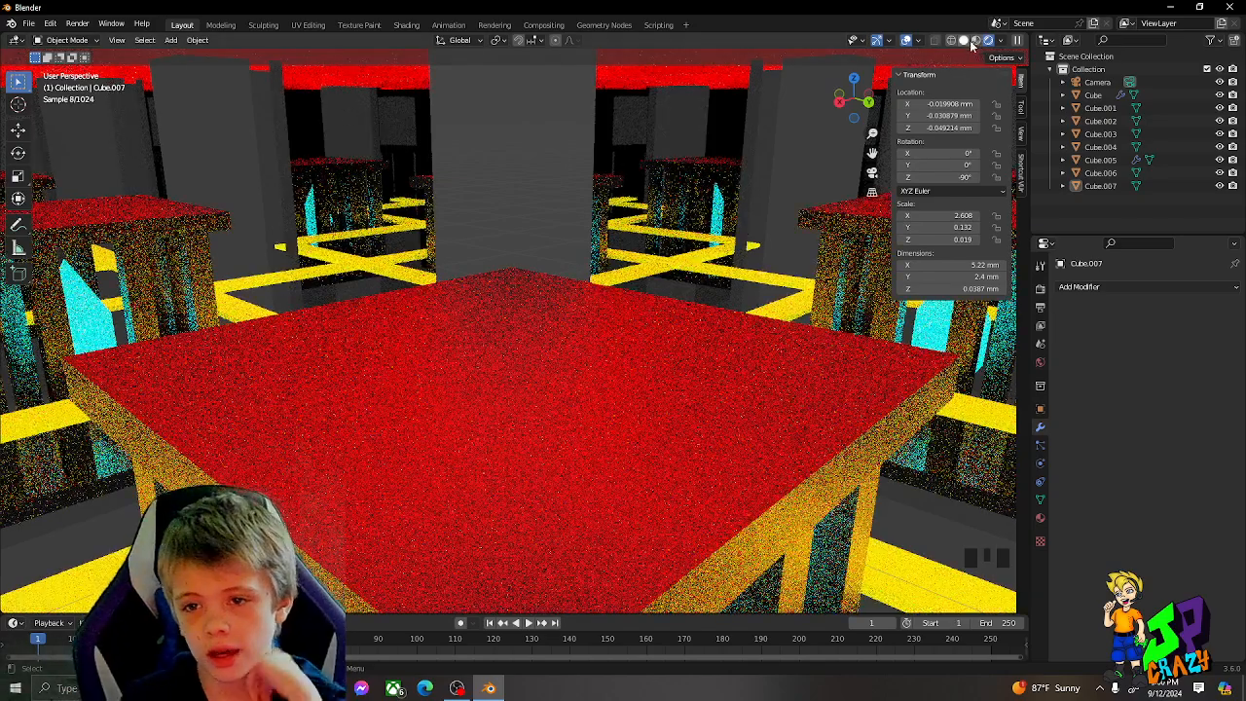
Compare the scene in Material Preview, Solid and Wireframe shading, and return to Rendered shading
left_click(976, 40)
mouse_move(809, 186)
middle_mouse_down()
mouse_move(789, 208)
mouse_move(982, 207)
mouse_move(906, 211)
middle_mouse_up()
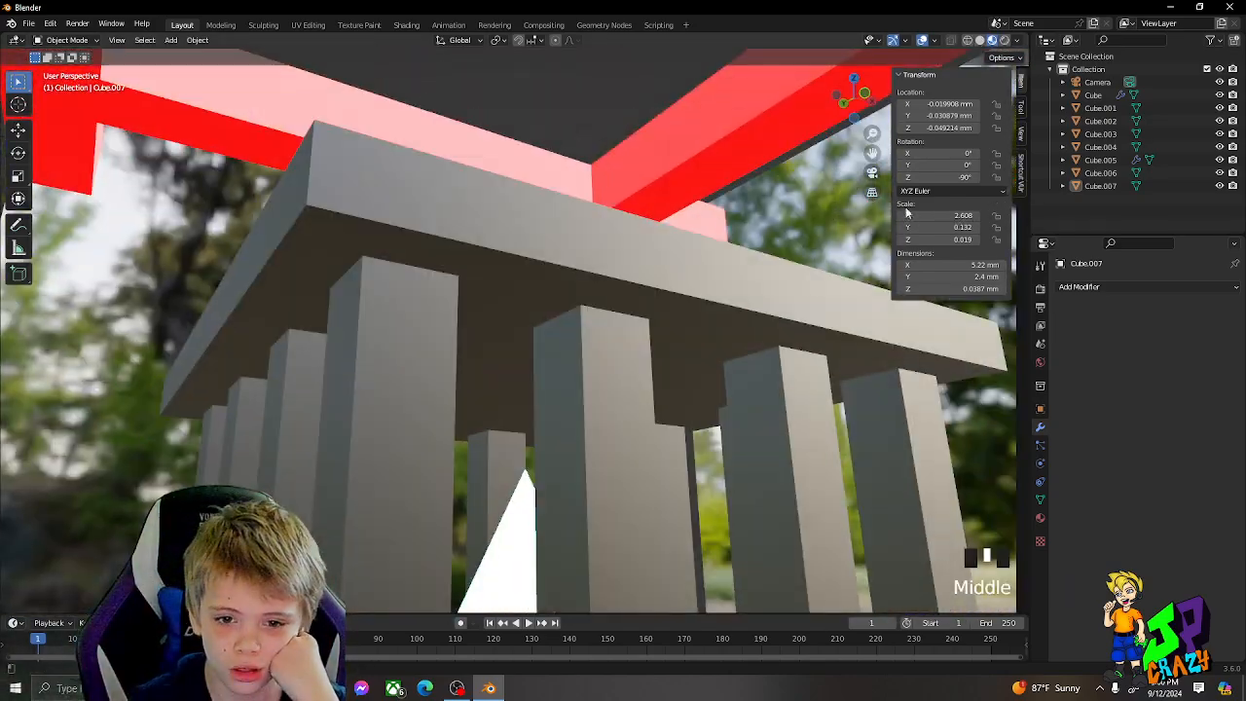
left_click(979, 40)
left_click(967, 39)
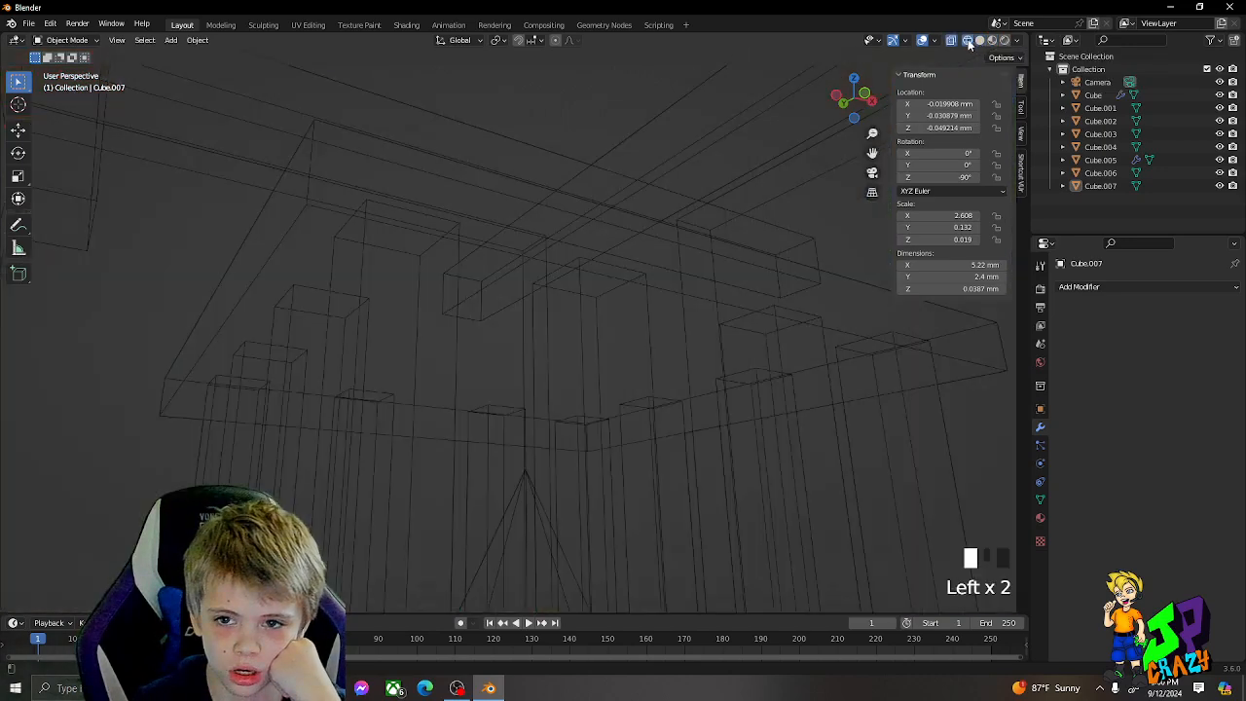
left_click(1004, 41)
mouse_move(924, 92)
middle_mouse_down()
mouse_move(727, 292)
mouse_move(698, 284)
mouse_move(704, 389)
mouse_move(652, 256)
mouse_move(663, 295)
mouse_move(746, 279)
mouse_move(653, 320)
mouse_move(555, 306)
mouse_move(681, 282)
mouse_move(574, 287)
mouse_move(489, 336)
mouse_move(750, 403)
mouse_move(765, 348)
mouse_move(667, 328)
mouse_move(736, 275)
mouse_move(564, 287)
middle_mouse_up()
scroll(702, 262, "down", 3)
scroll(695, 292, "up", 2)
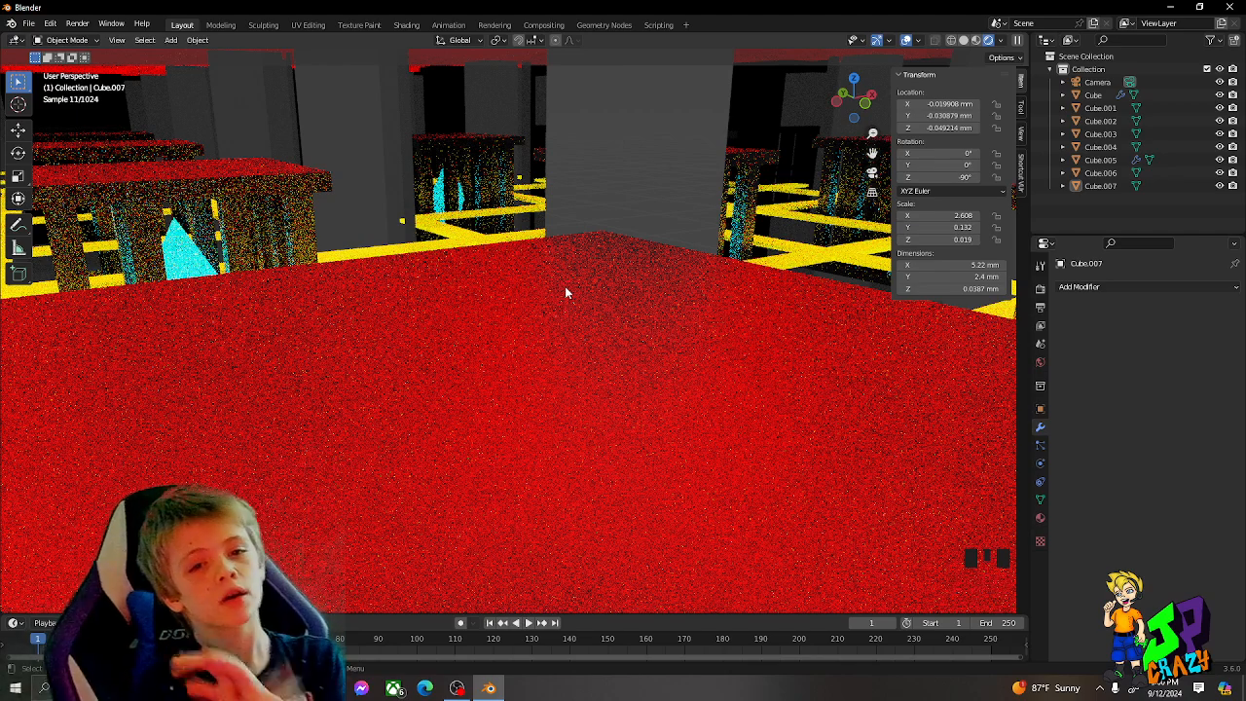
Try duplicating the enclosure's slabs, red bars and yellow strips with a rotation about Z, and delete the copies
scroll(566, 288, "down", 13)
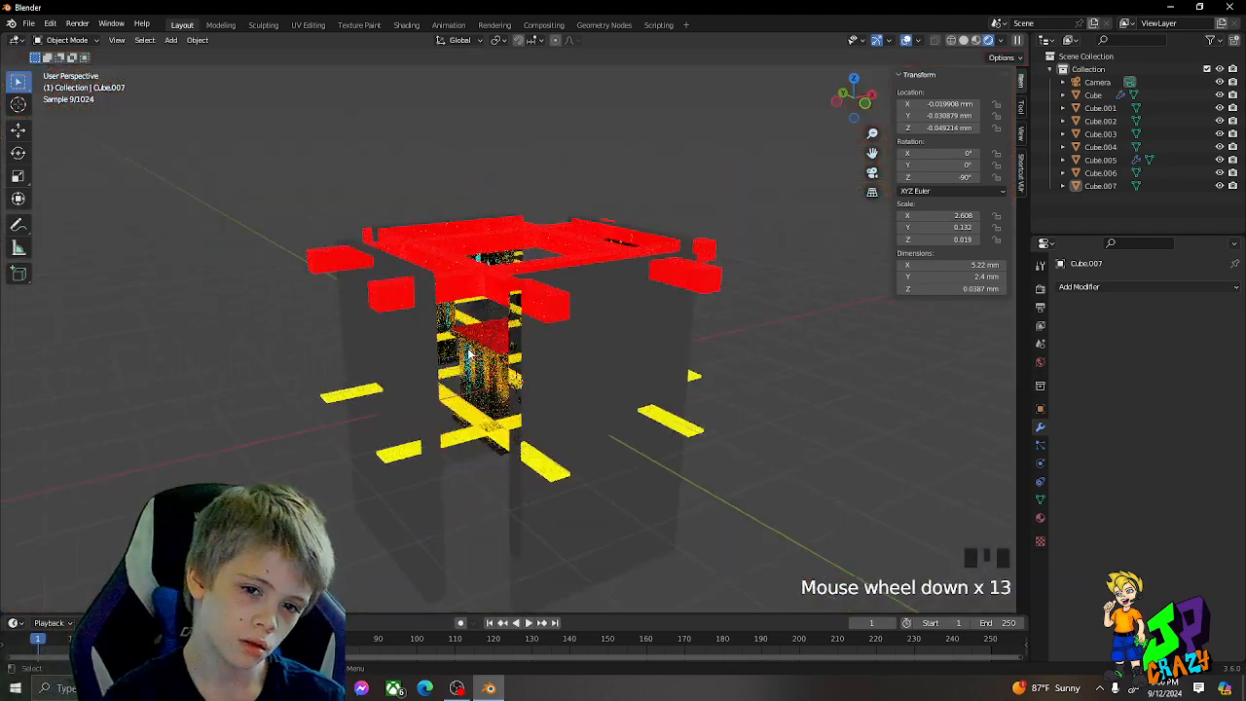
middle_click_drag(485, 352, 611, 404)
left_click(645, 310)
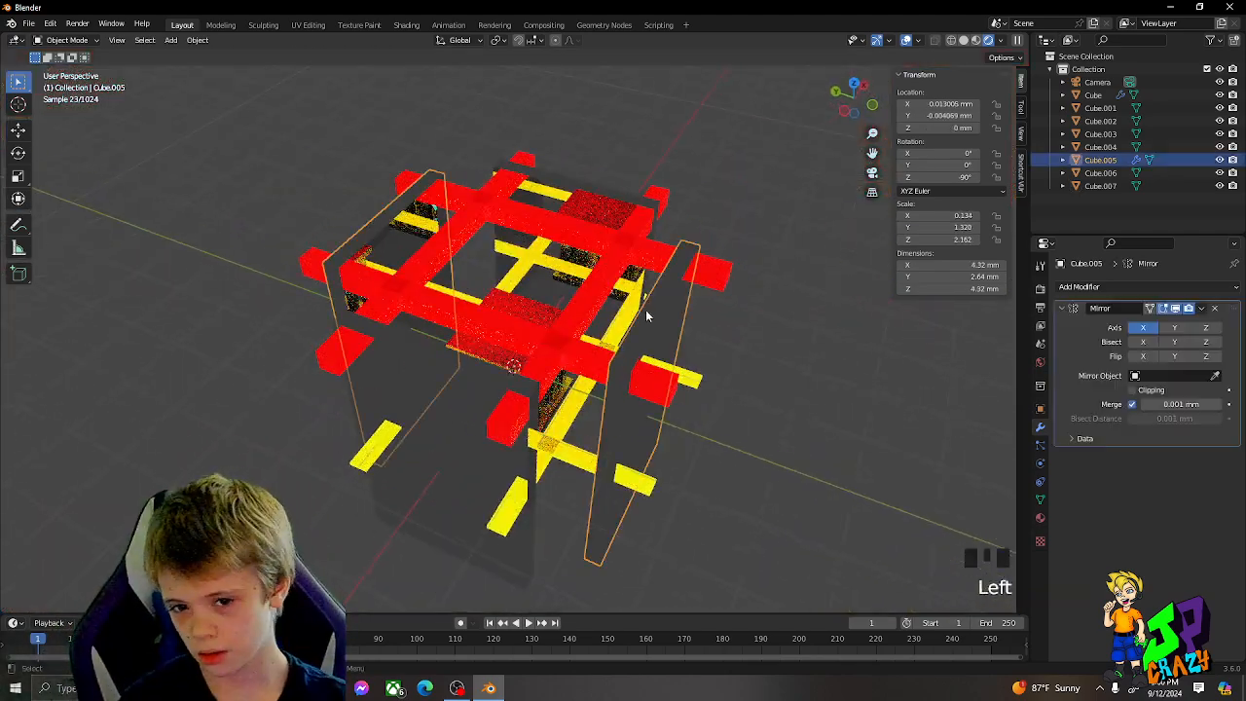
left_click(579, 261, "shift")
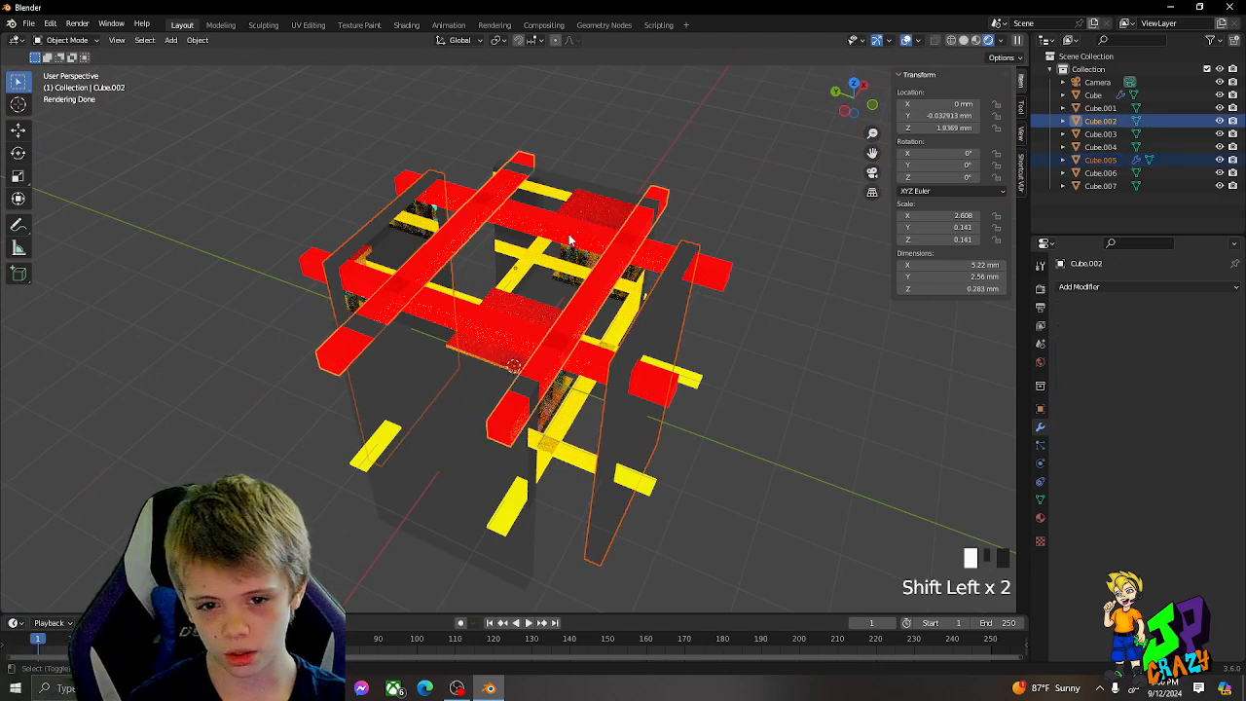
middle_click_drag(571, 312, 605, 481)
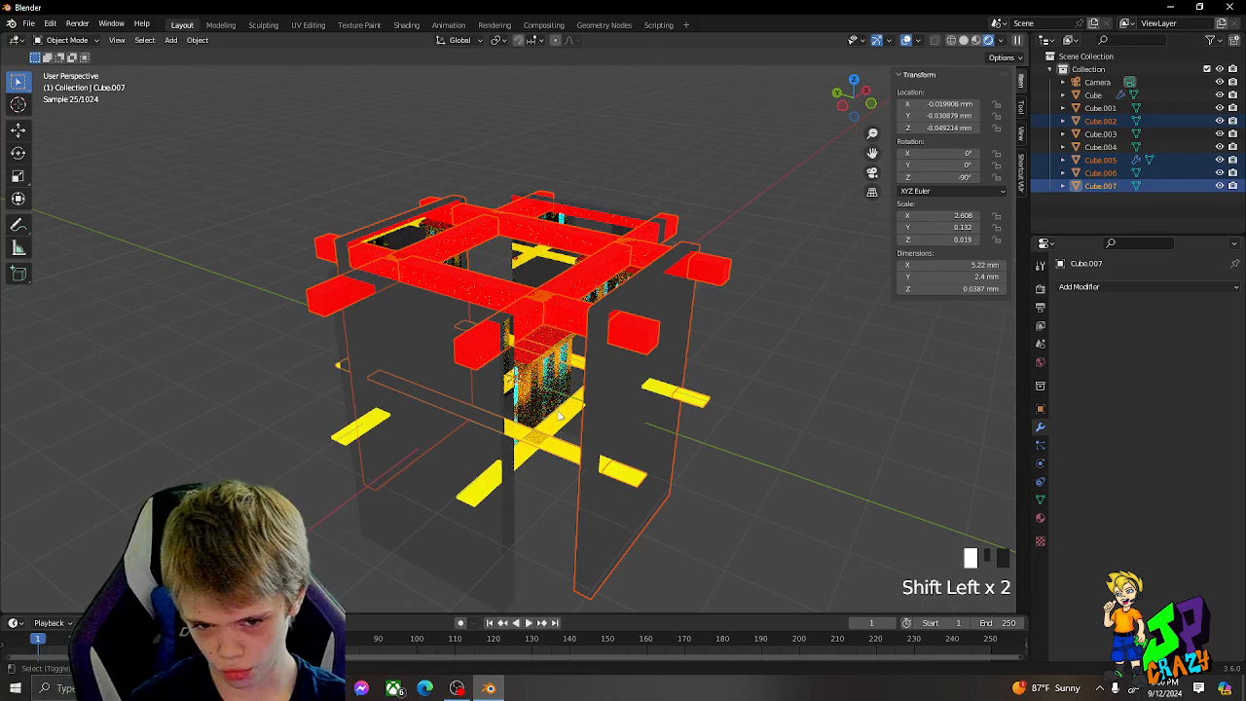
middle_click_drag(628, 407, 791, 302)
key("shift+d")
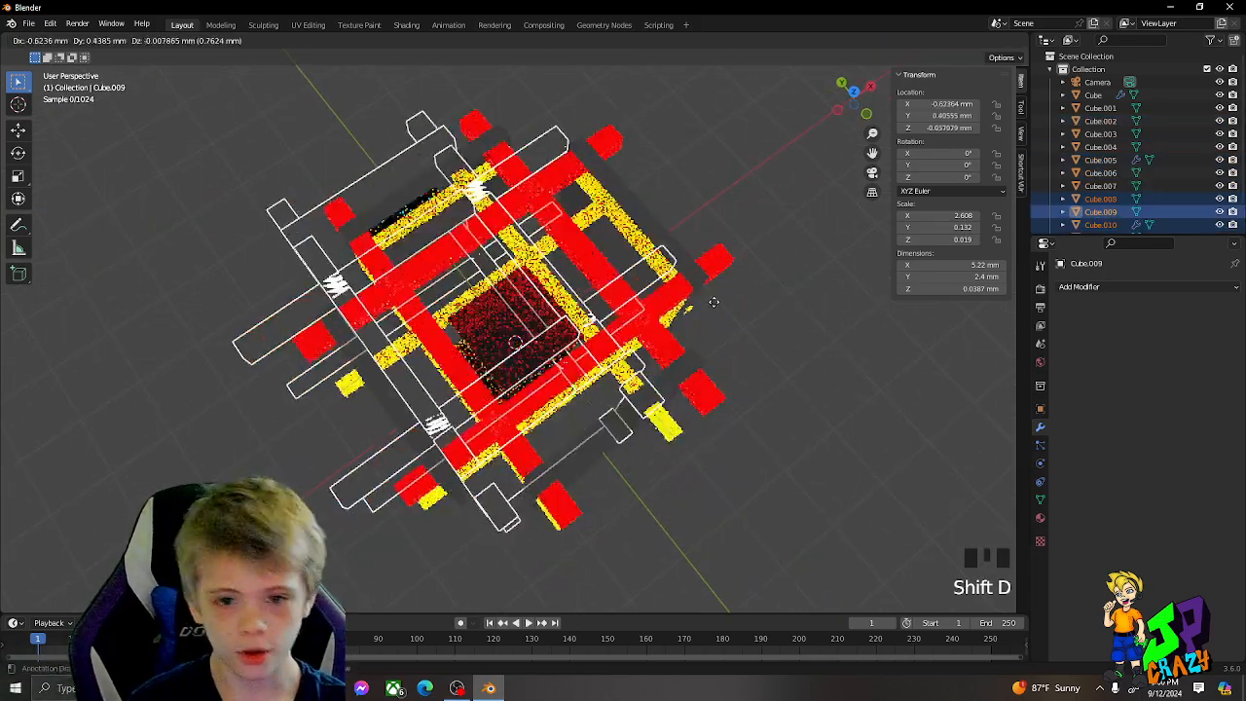
key("z")
key("r")
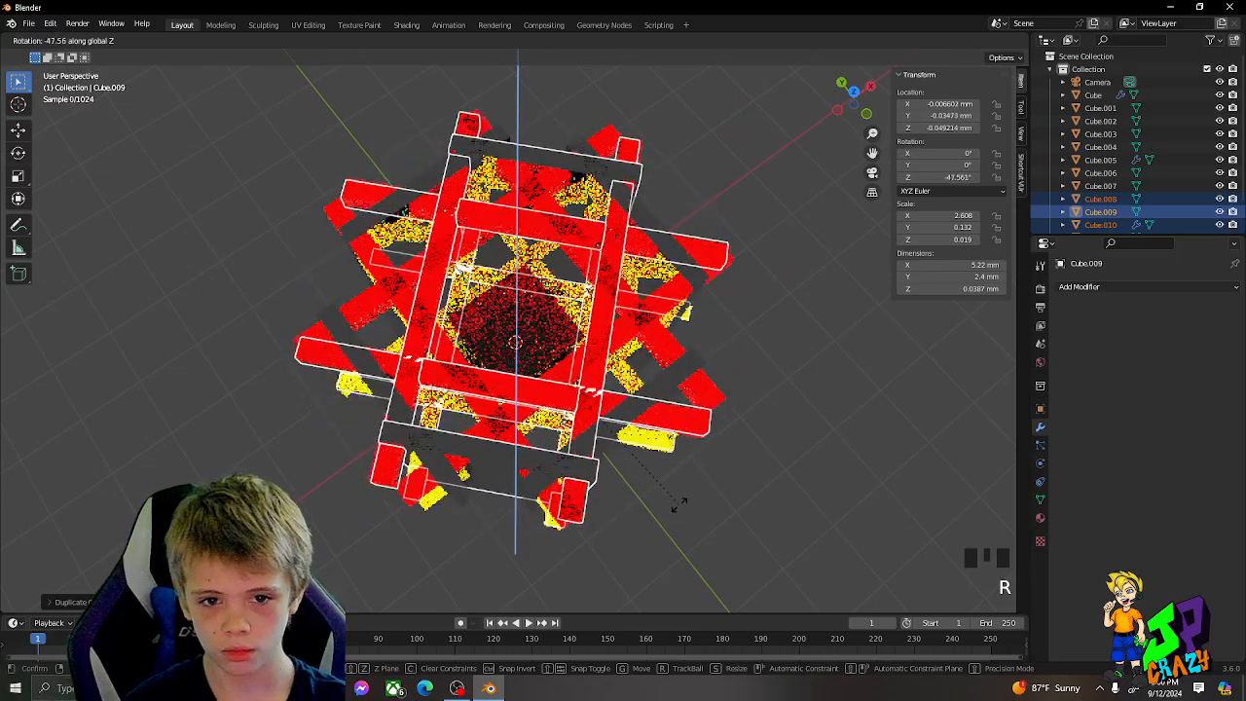
left_click(752, 360)
key("Delete")
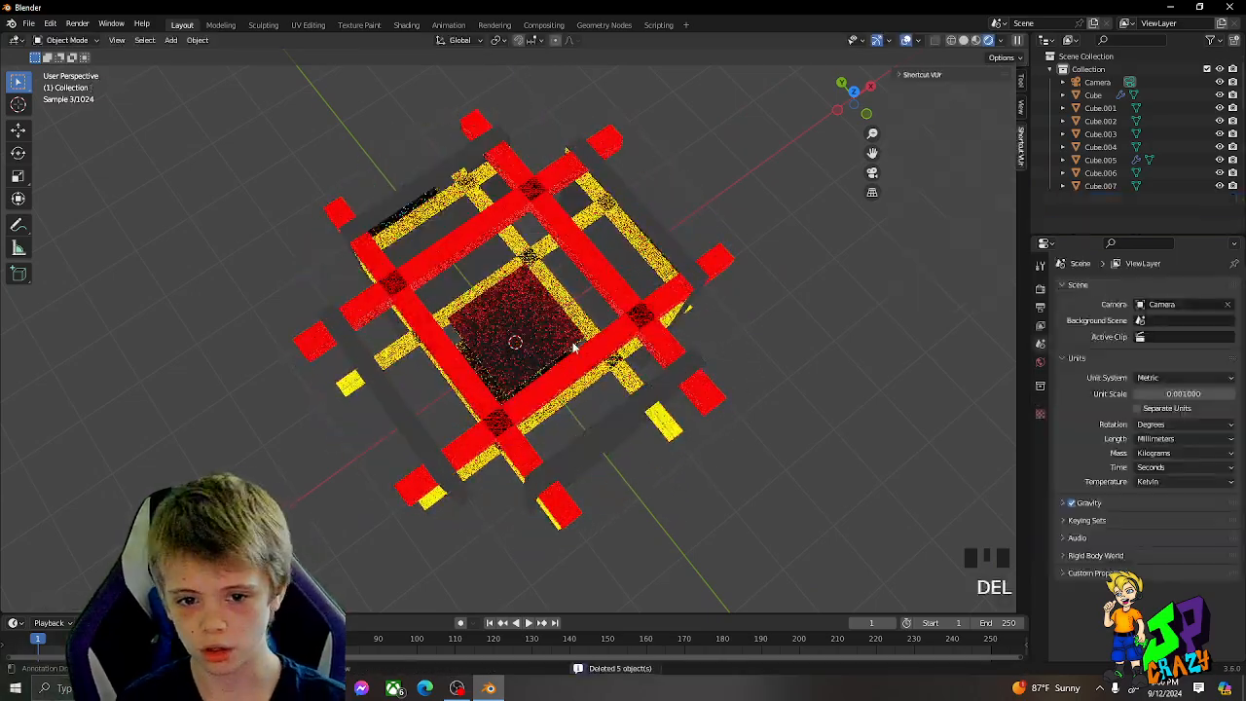
Select the enclosure's mirrored slabs, red bars and yellow strips, and duplicate them in place
middle_click_drag(574, 348, 634, 222)
left_click(660, 334)
left_click_drag(328, 177, 785, 311)
middle_click_drag(776, 323, 714, 342)
scroll(754, 302, "up", 2)
scroll(577, 463, "down", 2)
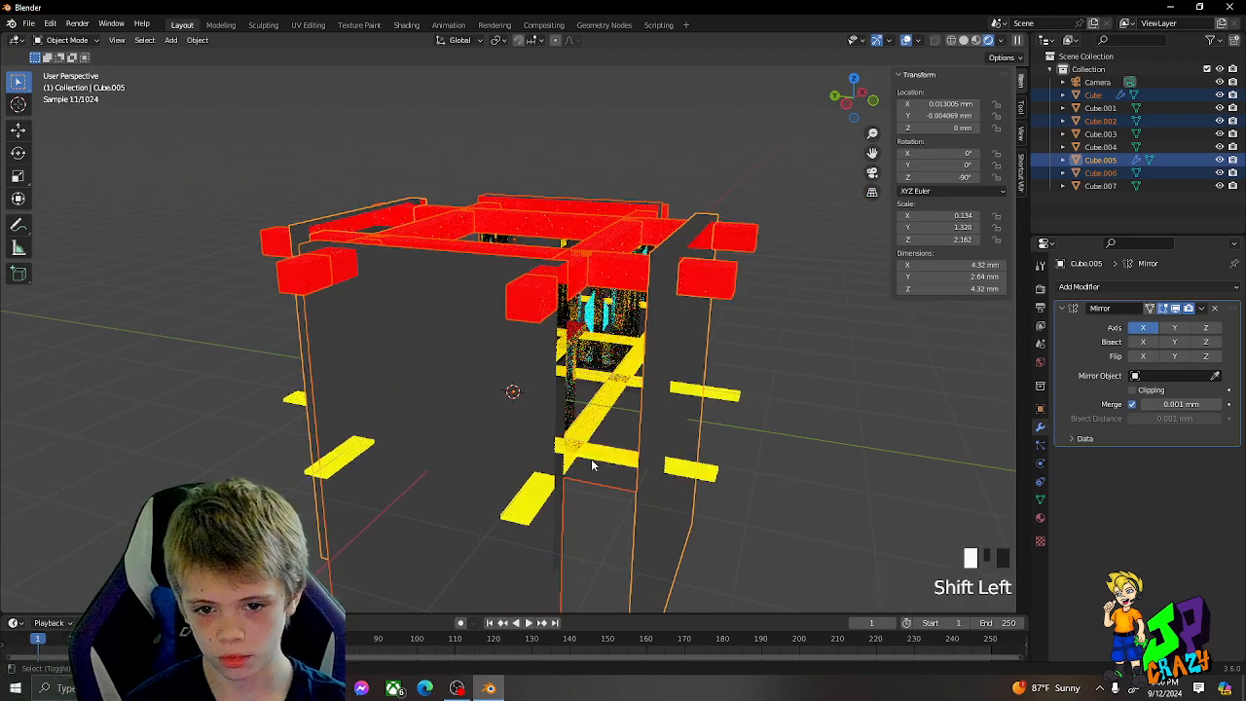
left_click(591, 465, "shift")
middle_click_drag(591, 465, 642, 203)
key("g")
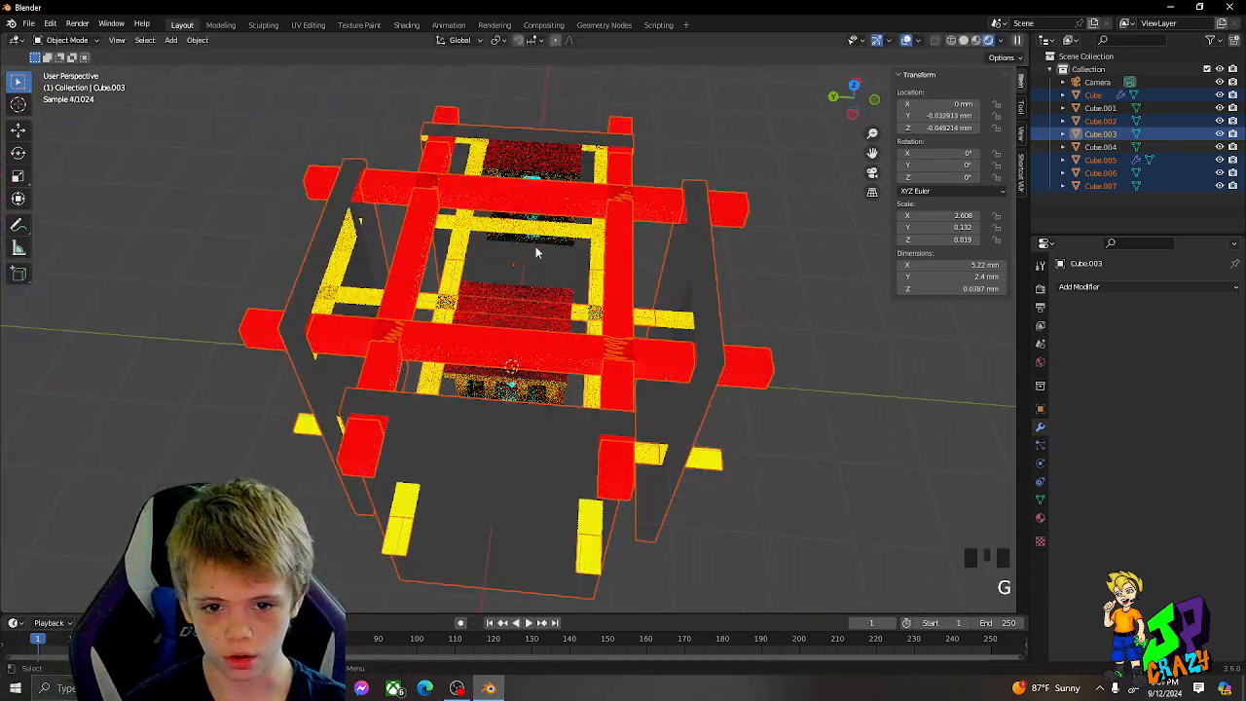
key("shift+d")
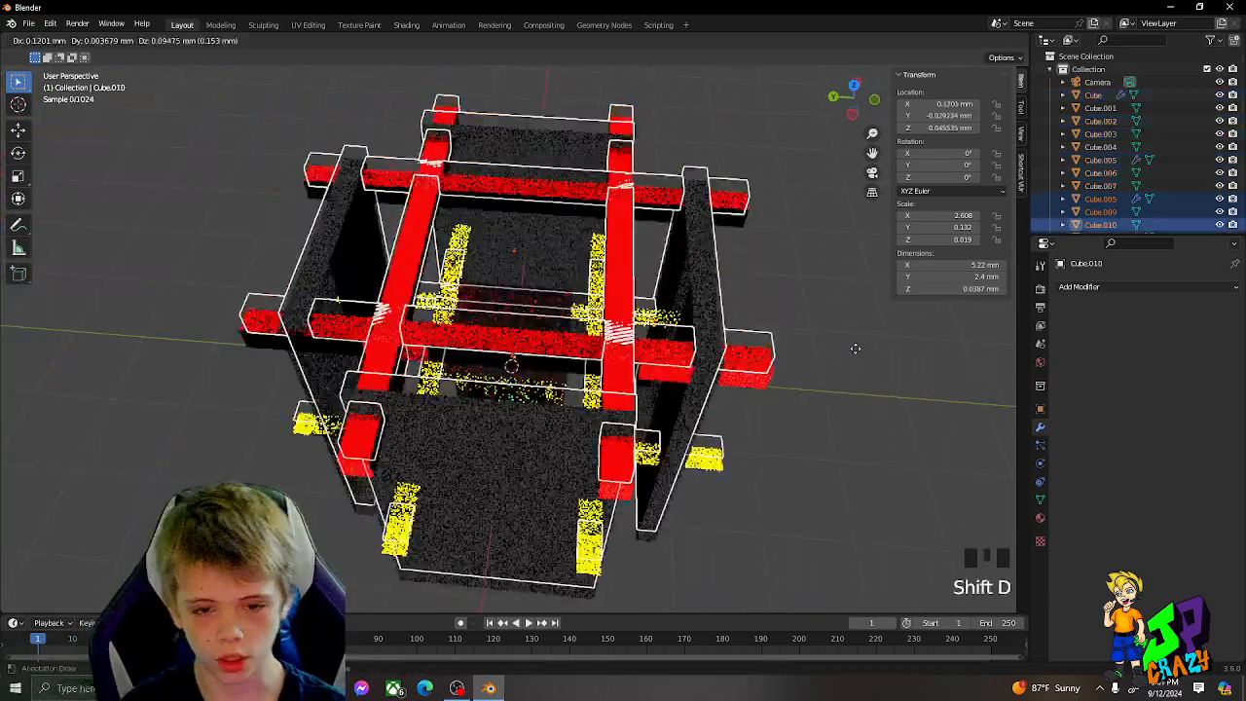
key("y")
right_click(790, 318)
Rotate the duplicated slabs, red bars and yellow strips 45° about the global Z axis
key("r")
key("z")
right_click(702, 179)
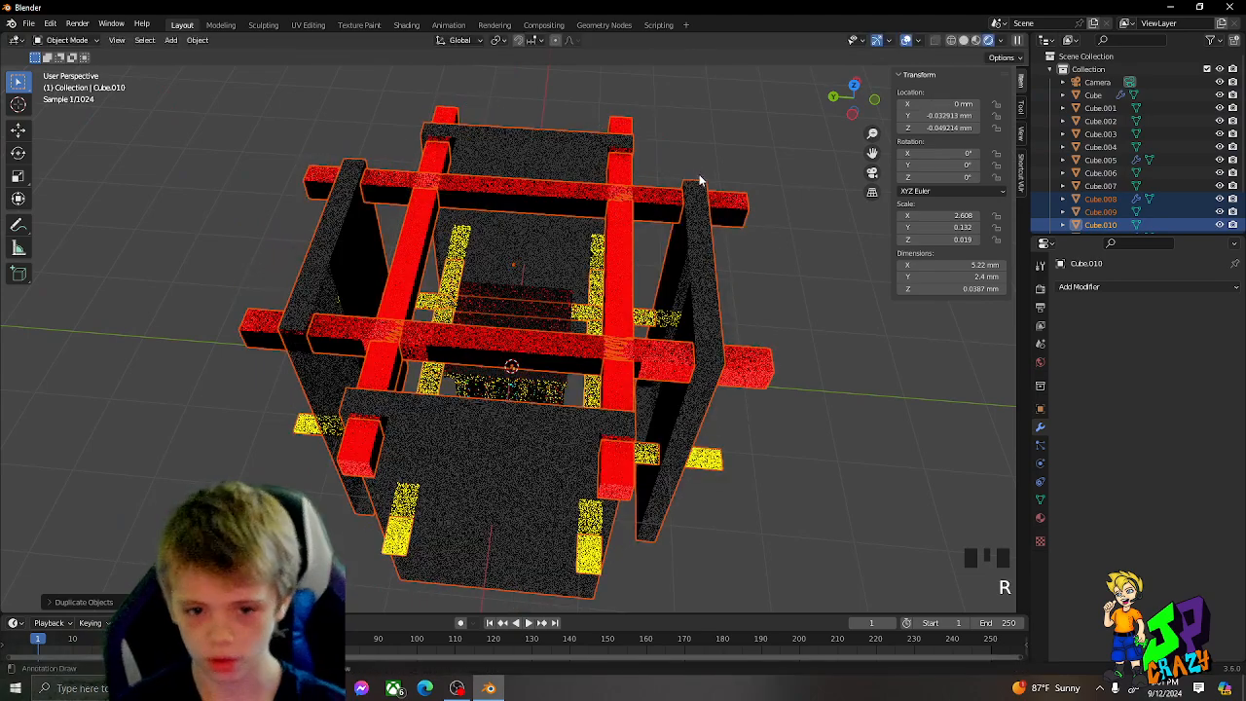
key("r")
key("z")
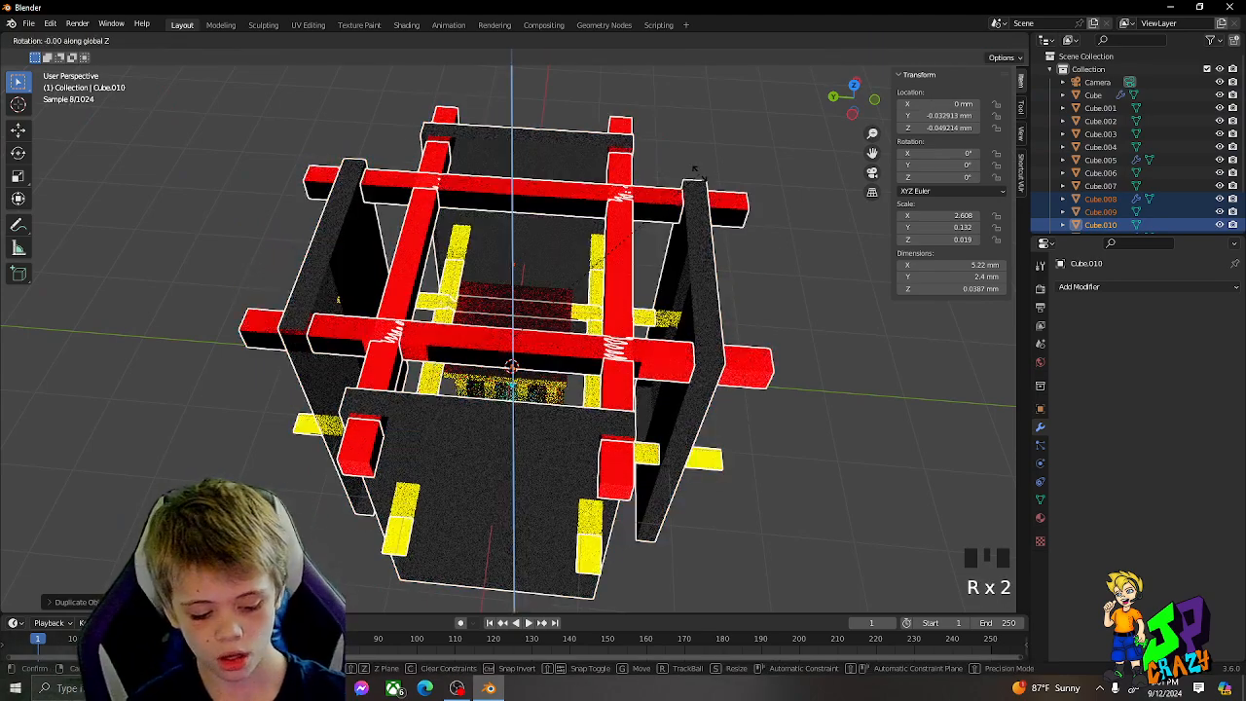
type("4")
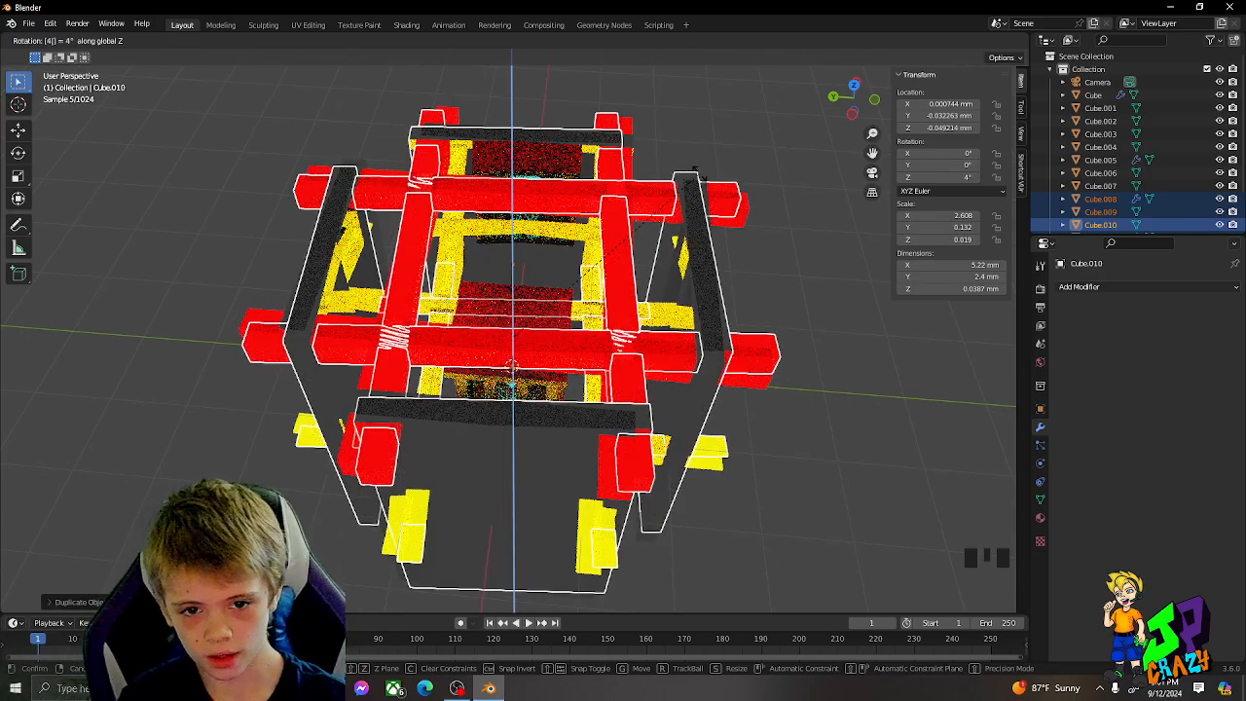
type("5")
left_click(699, 174)
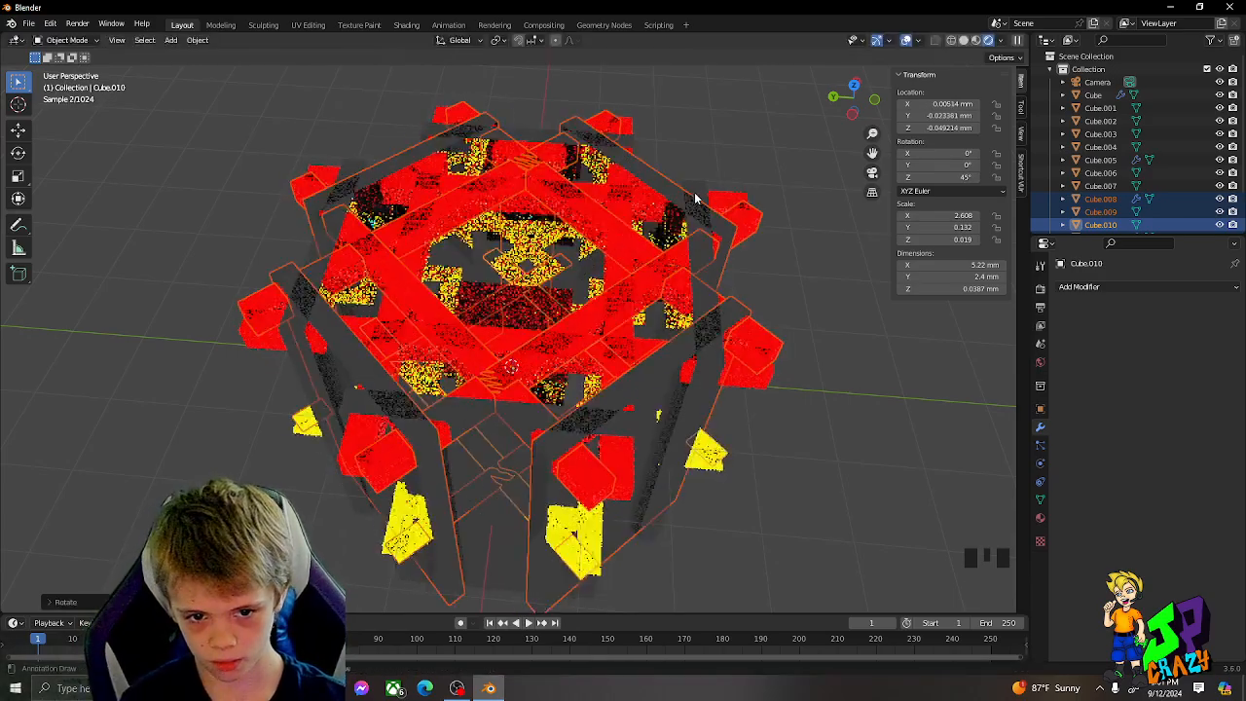
Examine the repeated reflections of the temple and crystal from inside the eight-walled enclosure
middle_click_drag(700, 177, 701, 264)
left_click(808, 242)
scroll(643, 297, "up", 7)
middle_click_drag(642, 297, 479, 350)
scroll(656, 201, "down", 4)
scroll(658, 202, "up", 4)
scroll(662, 228, "up", 3)
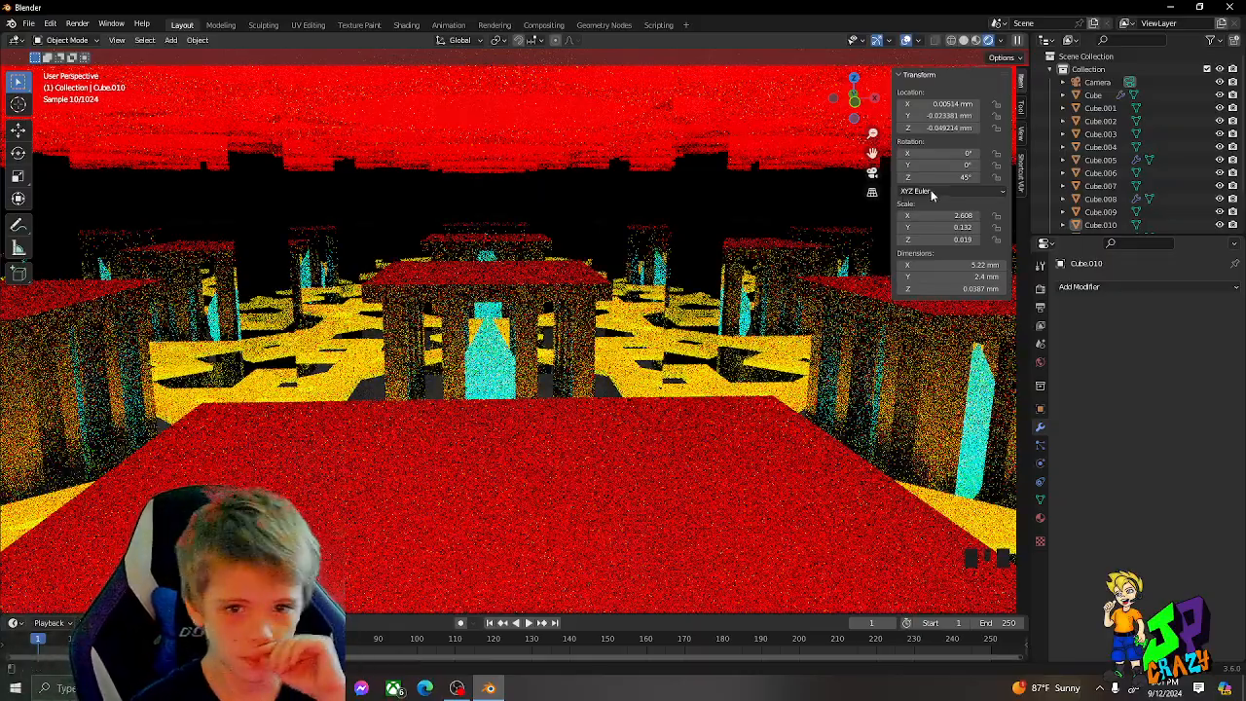
middle_click_drag(574, 304, 307, 304)
middle_click_drag(705, 358, 876, 381)
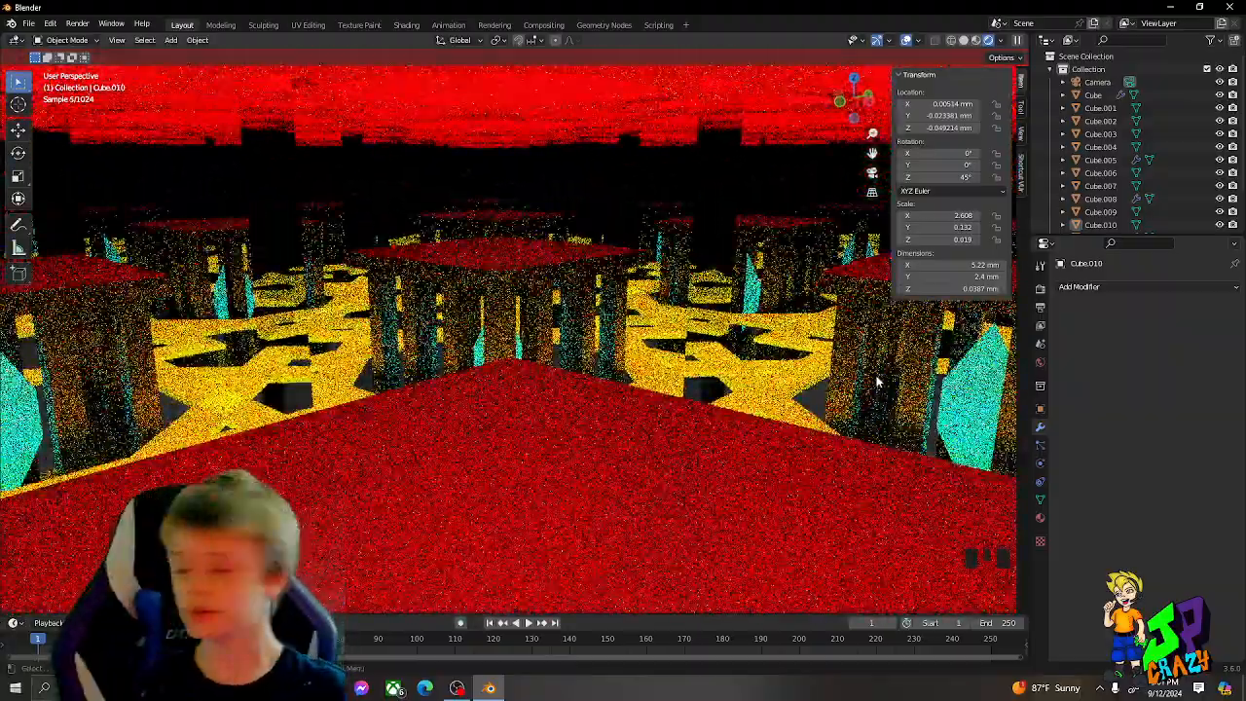